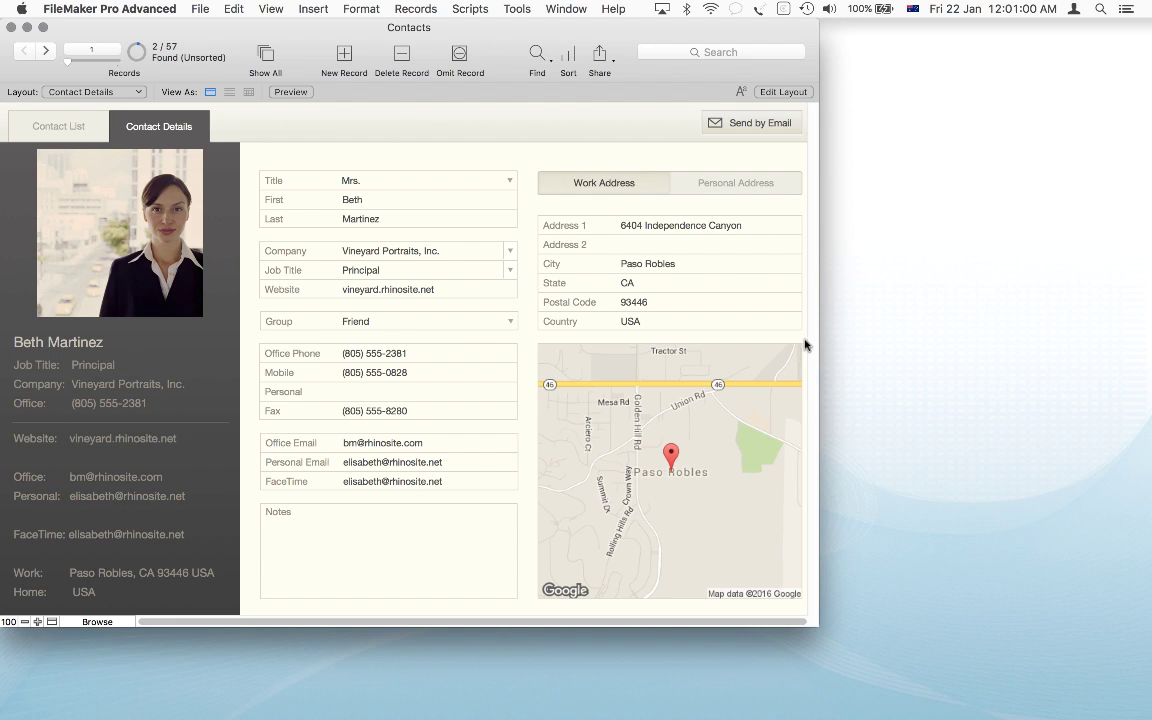
{"action": "left_click", "coordinate": [267, 8]}
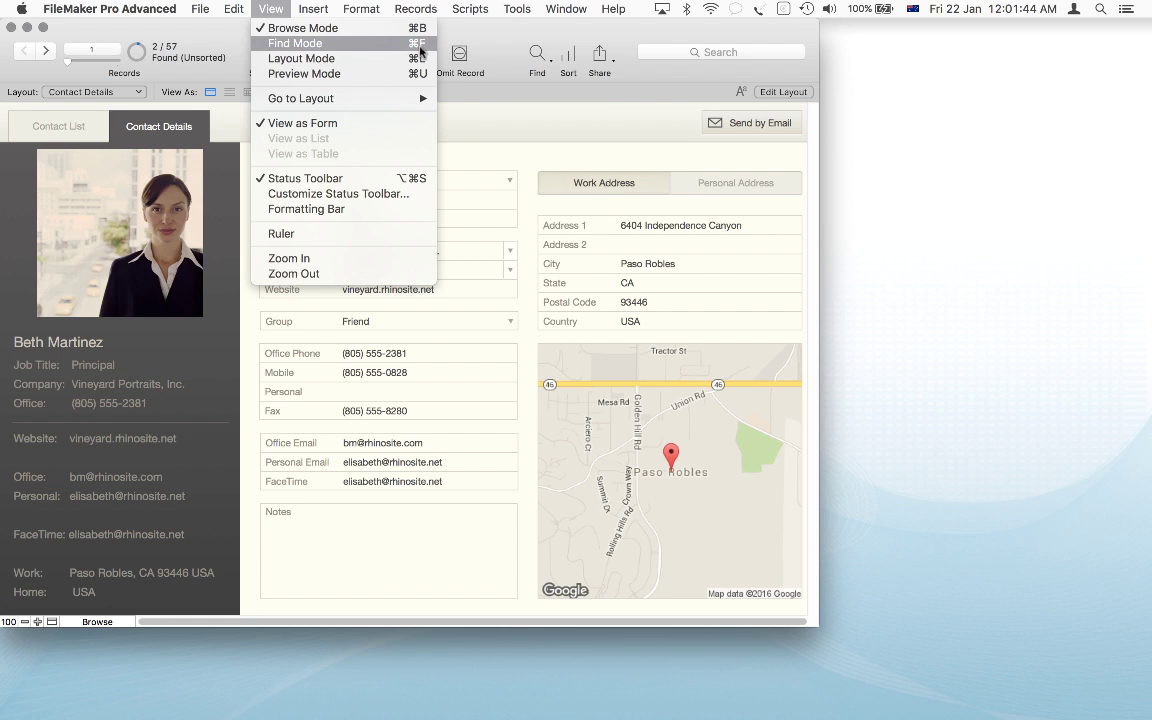
{"action": "left_click", "coordinate": [509, 137]}
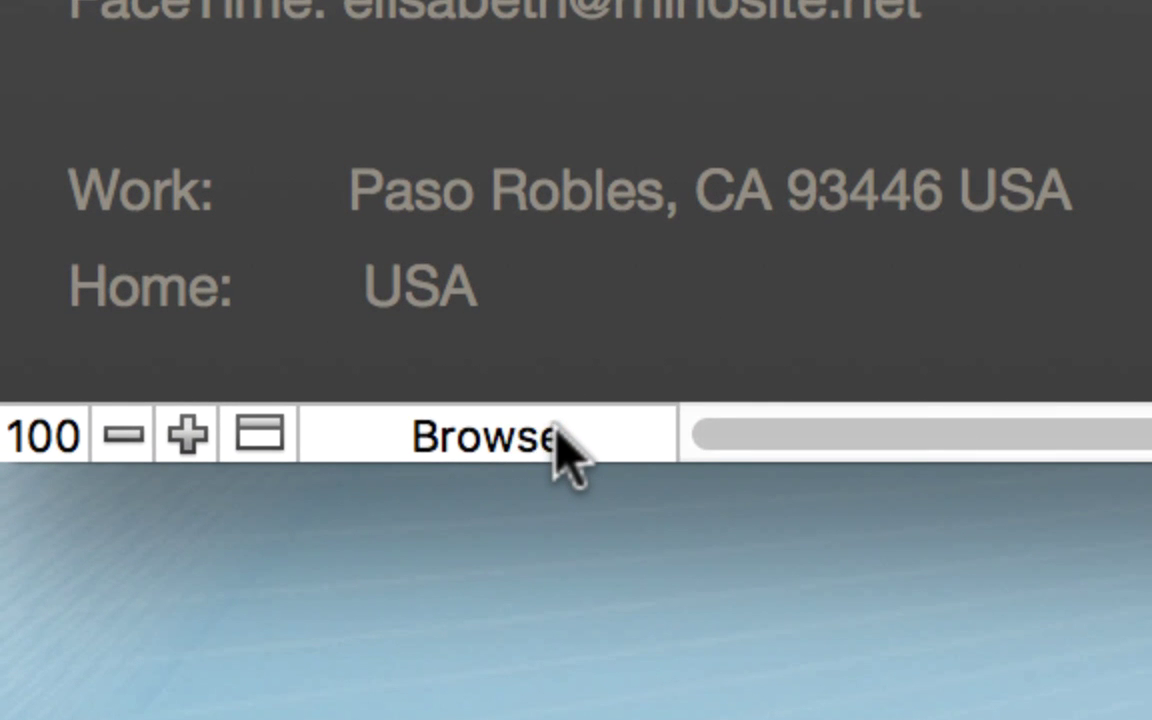
{"action": "left_click", "coordinate": [552, 434]}
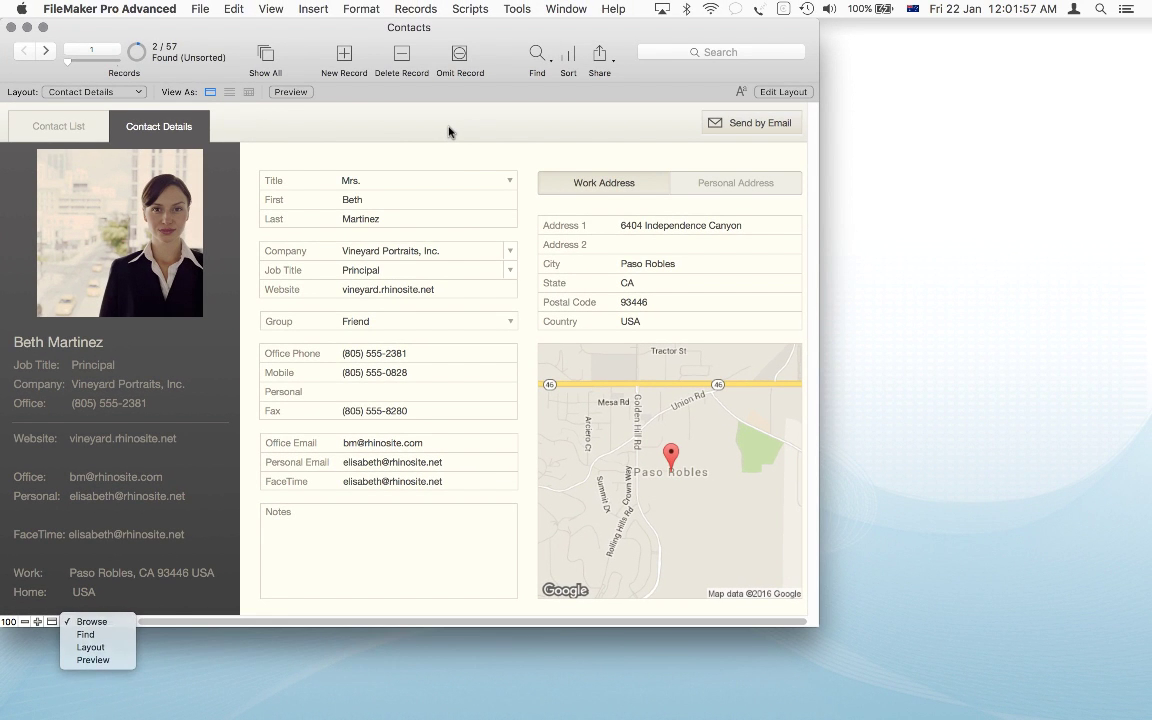
{"action": "left_click", "coordinate": [449, 132]}
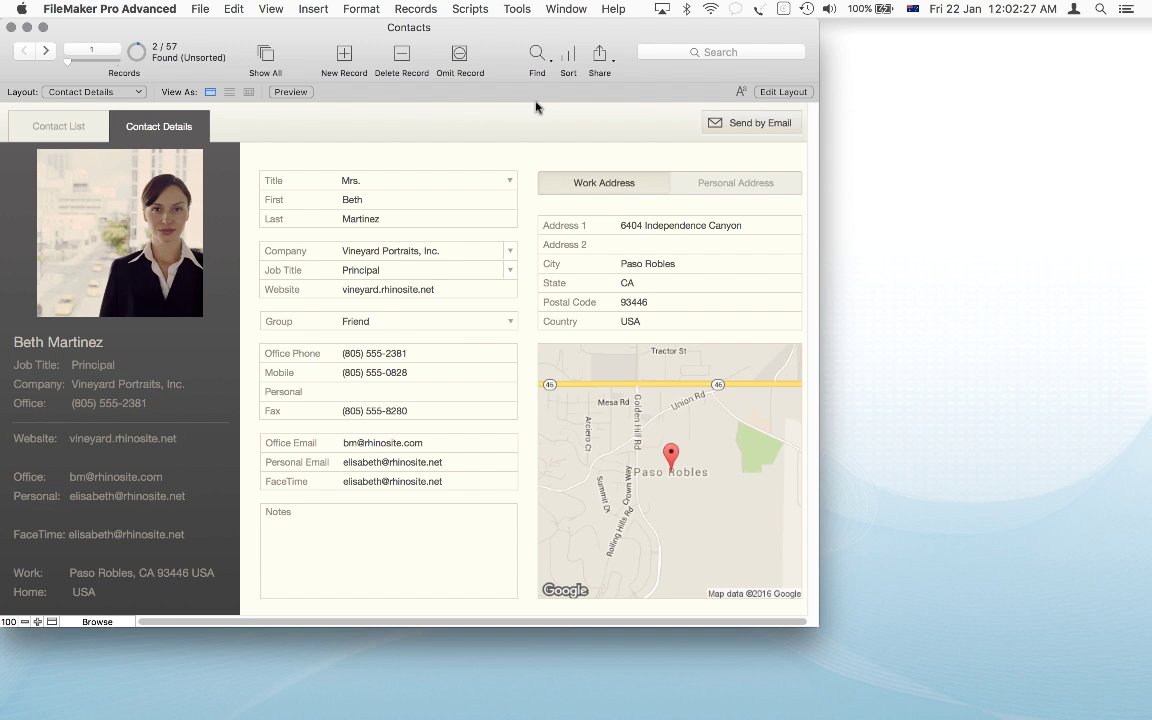
- Find the contacts whose first name starts with "a"
{"action": "left_click", "coordinate": [537, 58]}
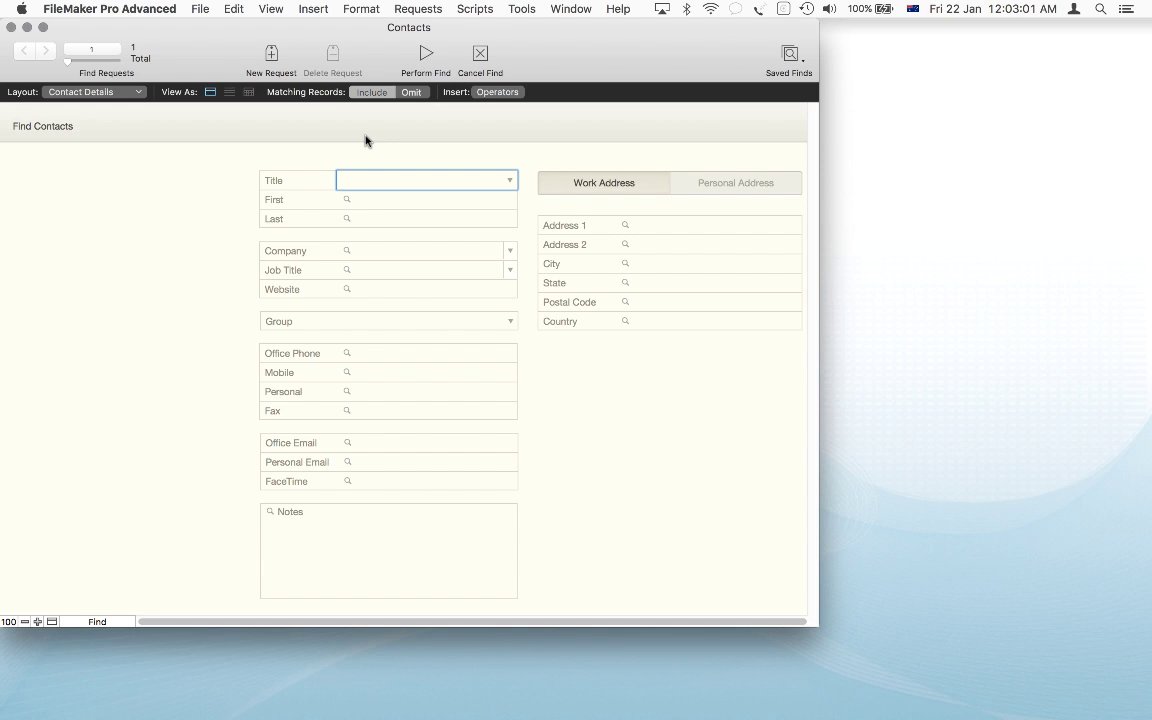
{"action": "left_click", "coordinate": [357, 204]}
{"action": "type", "text": "alan"}
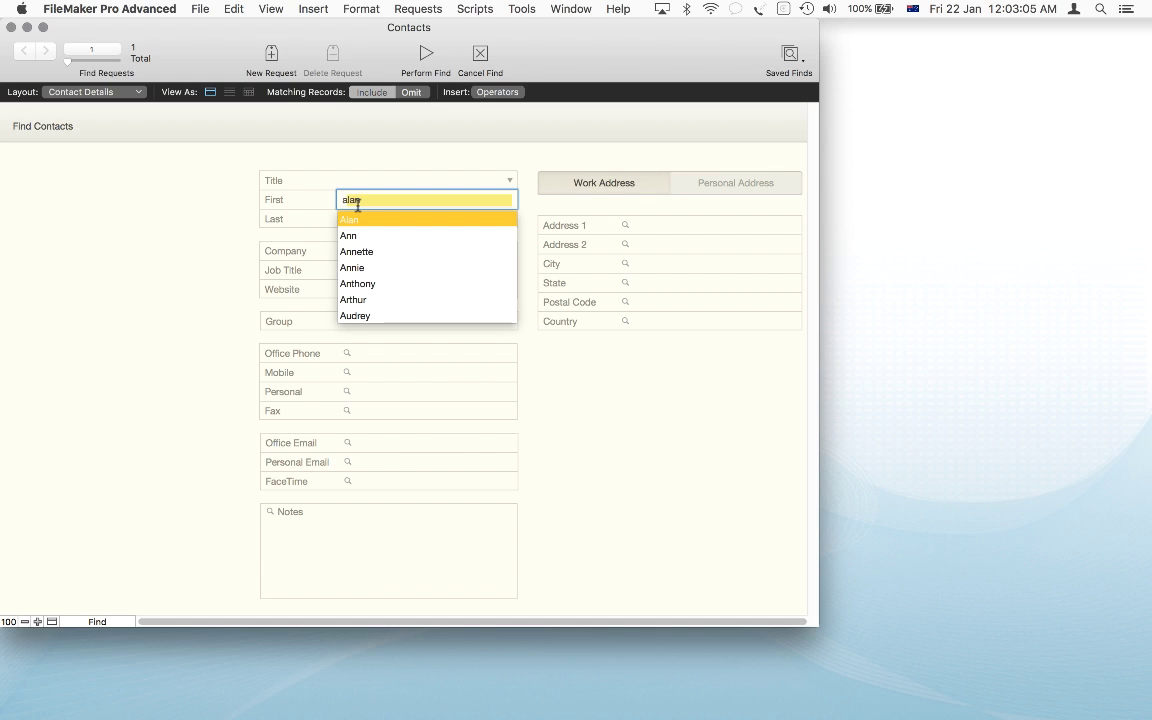
{"action": "key", "text": "BackSpace"}
{"action": "key", "text": "BackSpace"}
{"action": "key", "text": "BackSpace"}
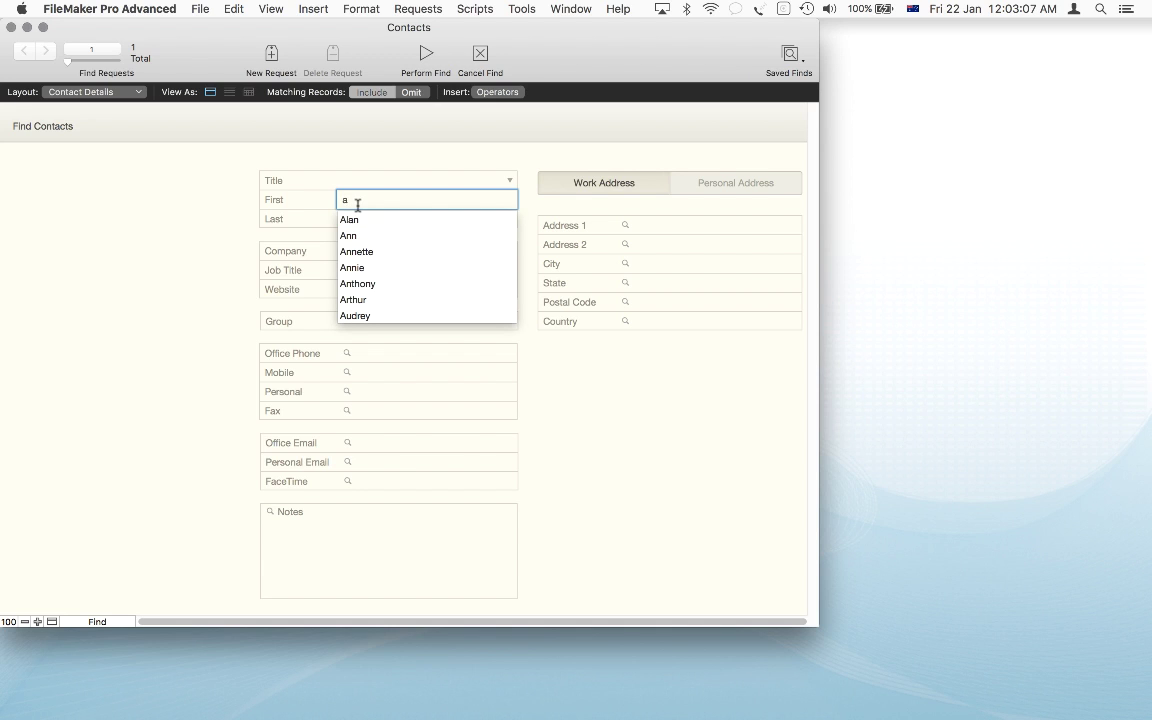
{"action": "left_click", "coordinate": [201, 193]}
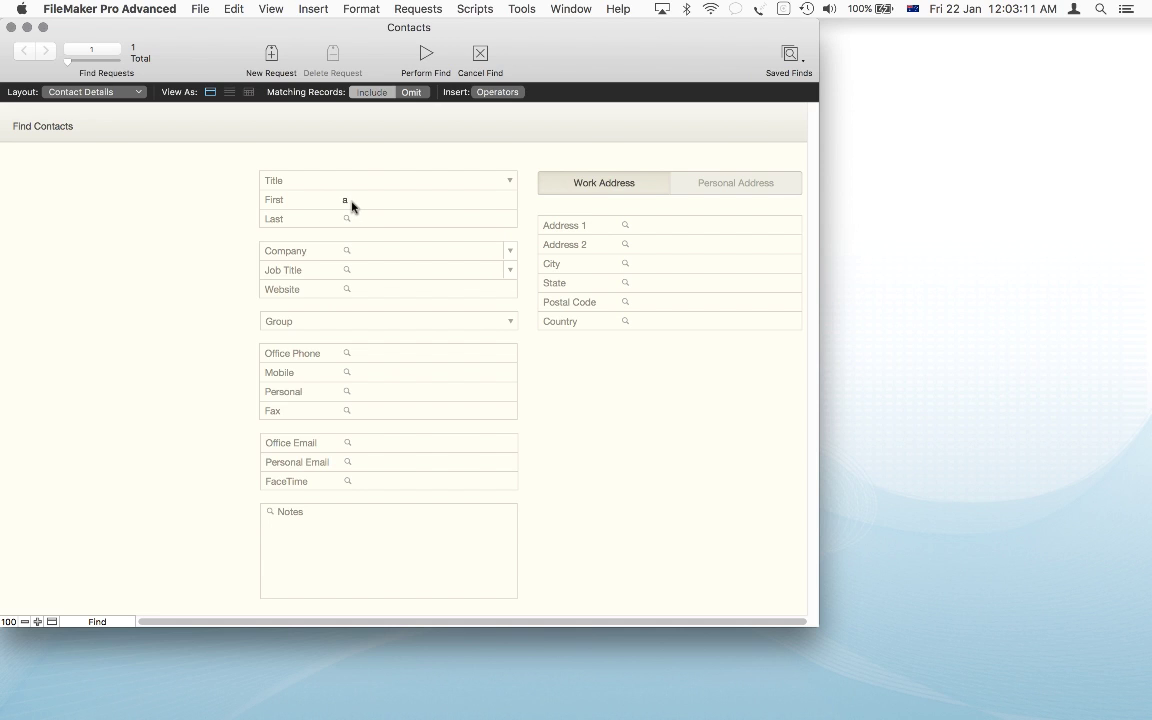
{"action": "left_click", "coordinate": [423, 55]}
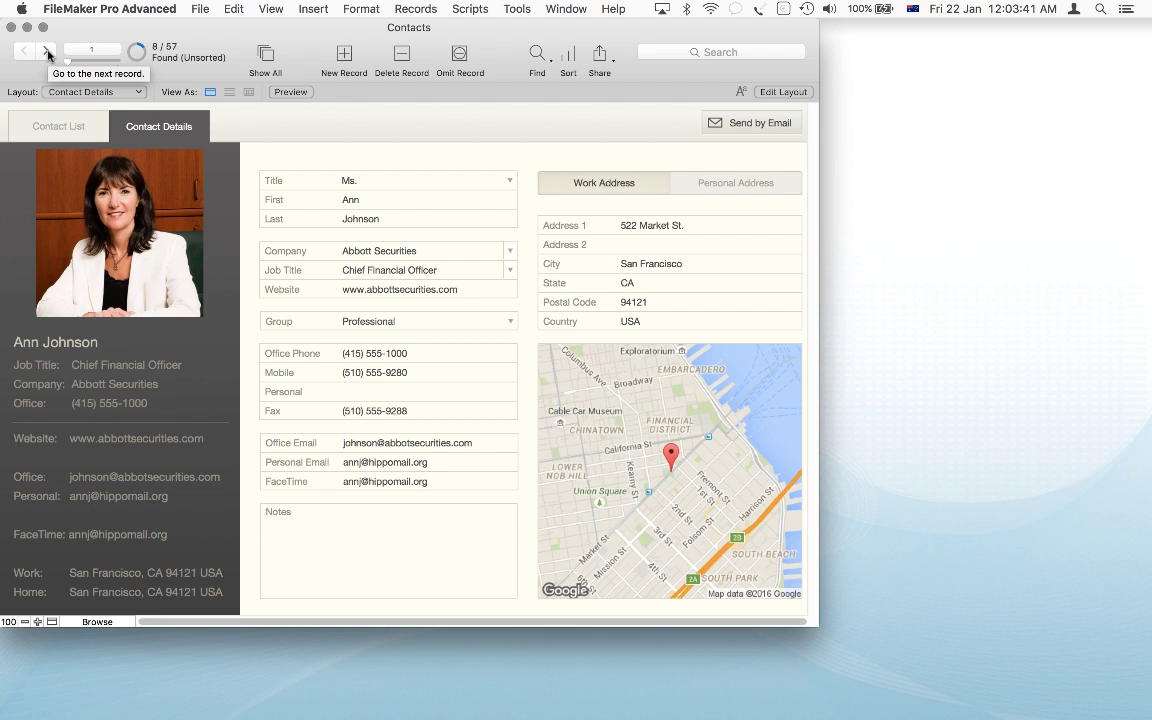
- Page through the found contacts one by one up to the last record
{"action": "left_click", "coordinate": [47, 52]}
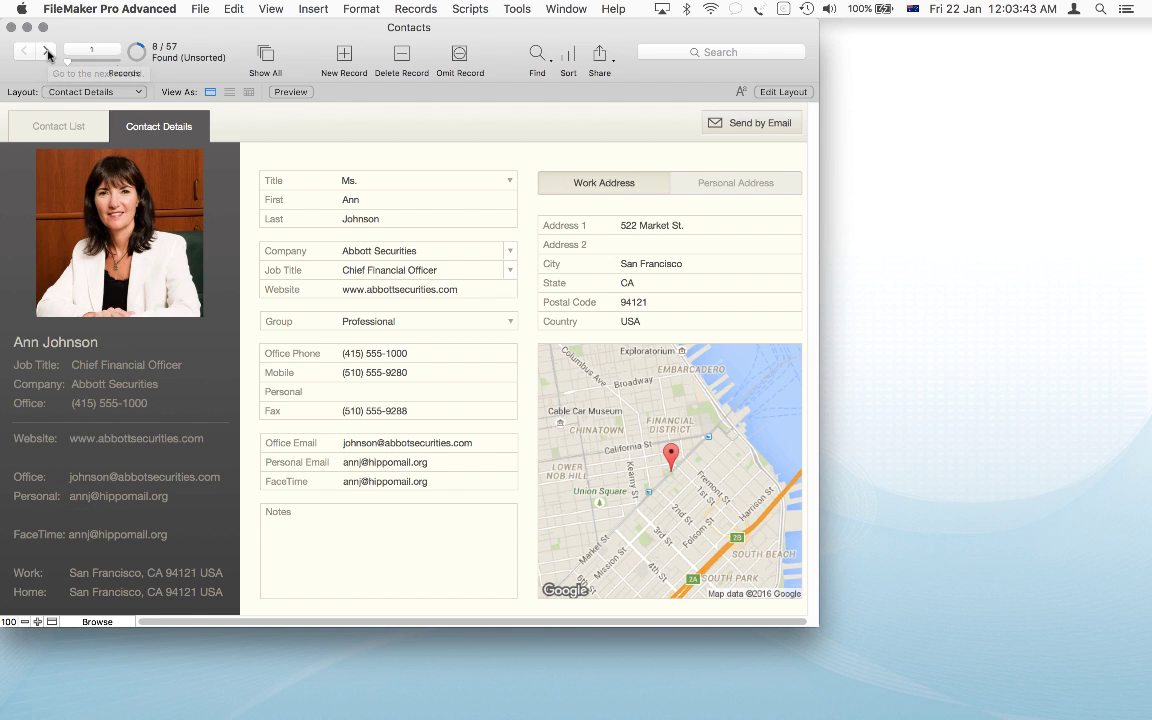
{"action": "left_click", "coordinate": [47, 52]}
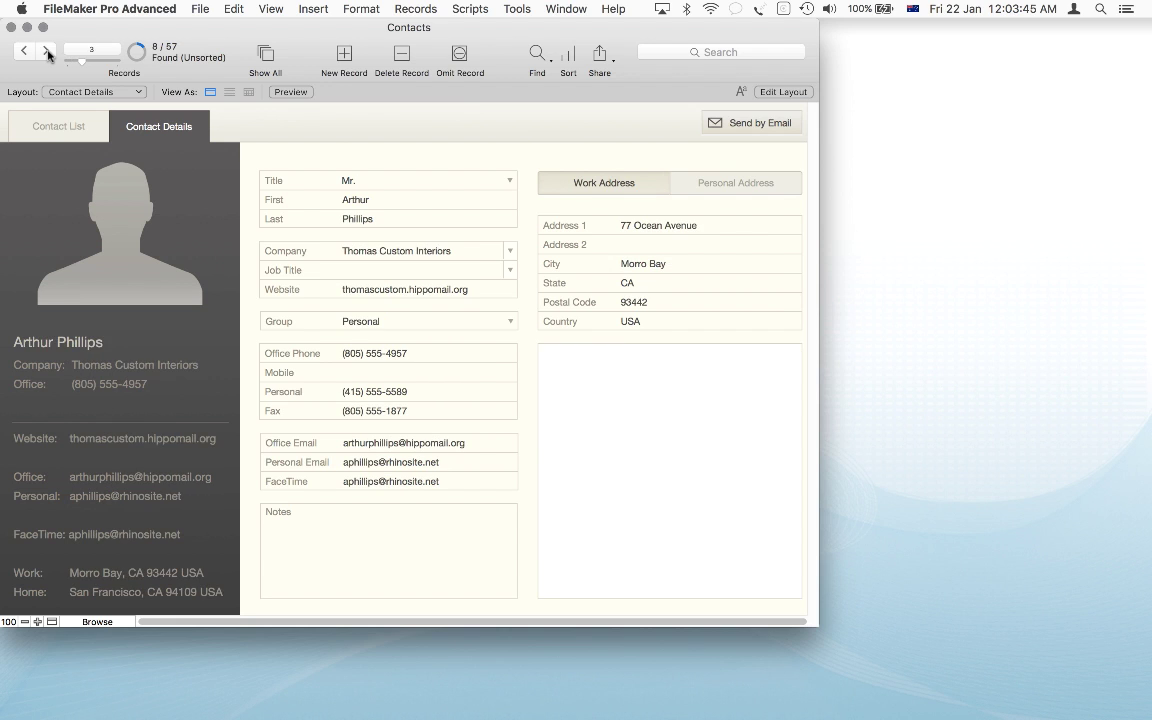
{"action": "left_click", "coordinate": [47, 52]}
{"action": "left_click", "coordinate": [47, 52]}
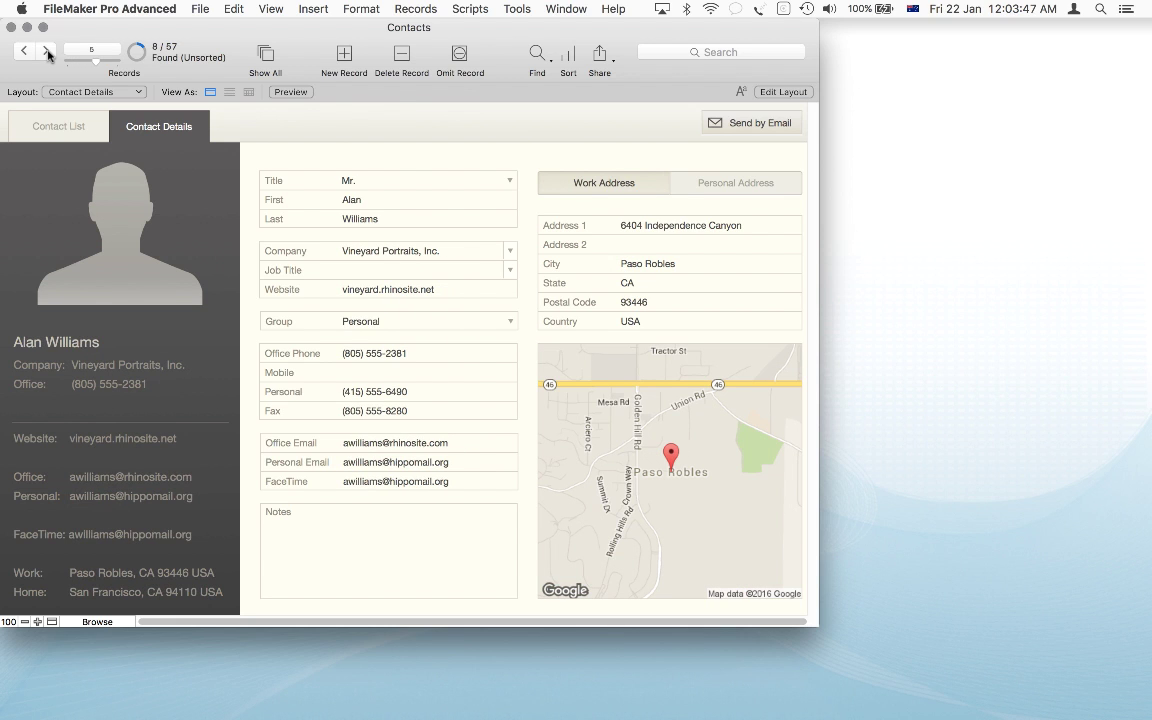
{"action": "left_click", "coordinate": [47, 52]}
{"action": "left_click", "coordinate": [47, 52]}
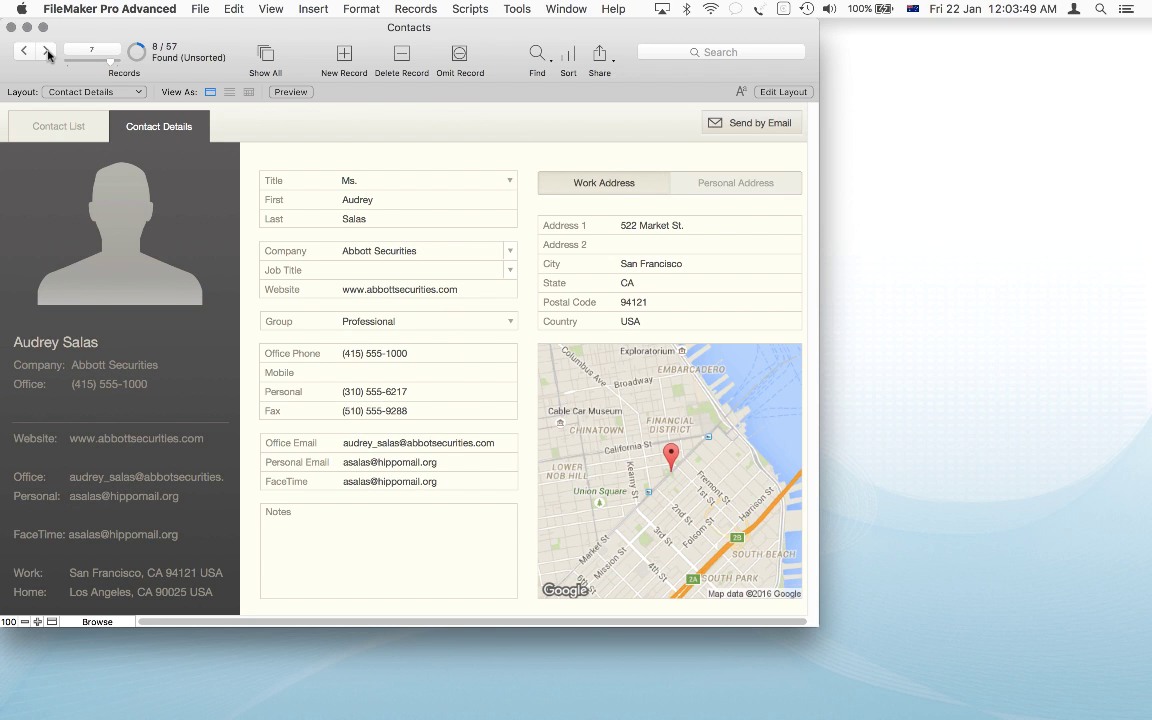
{"action": "left_click", "coordinate": [47, 52]}
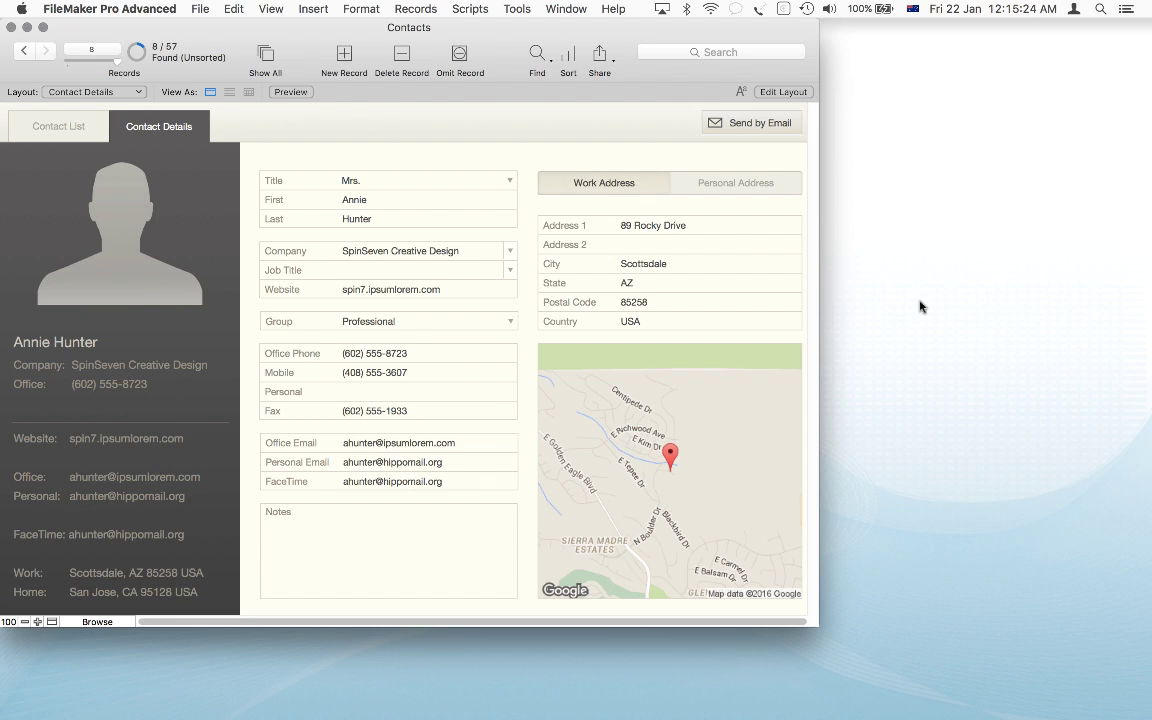
- Find the contacts whose group is Professional and go to the second matching record
{"action": "left_click", "coordinate": [536, 52]}
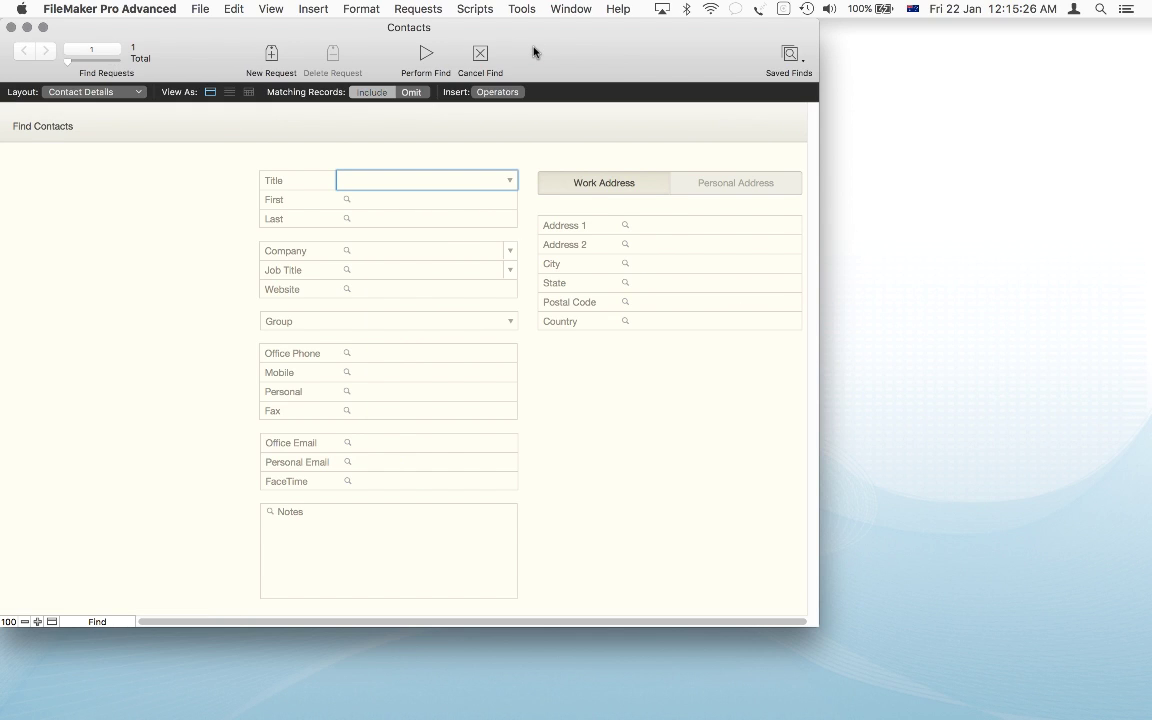
{"action": "left_click", "coordinate": [508, 325]}
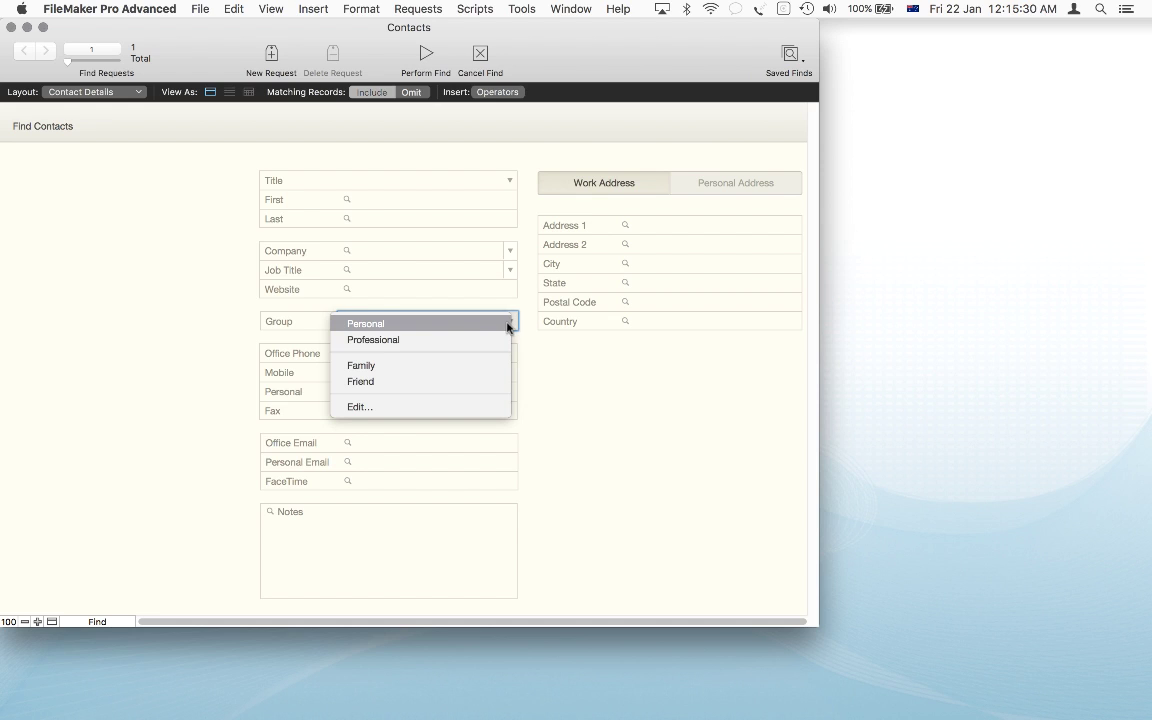
{"action": "left_click", "coordinate": [435, 341]}
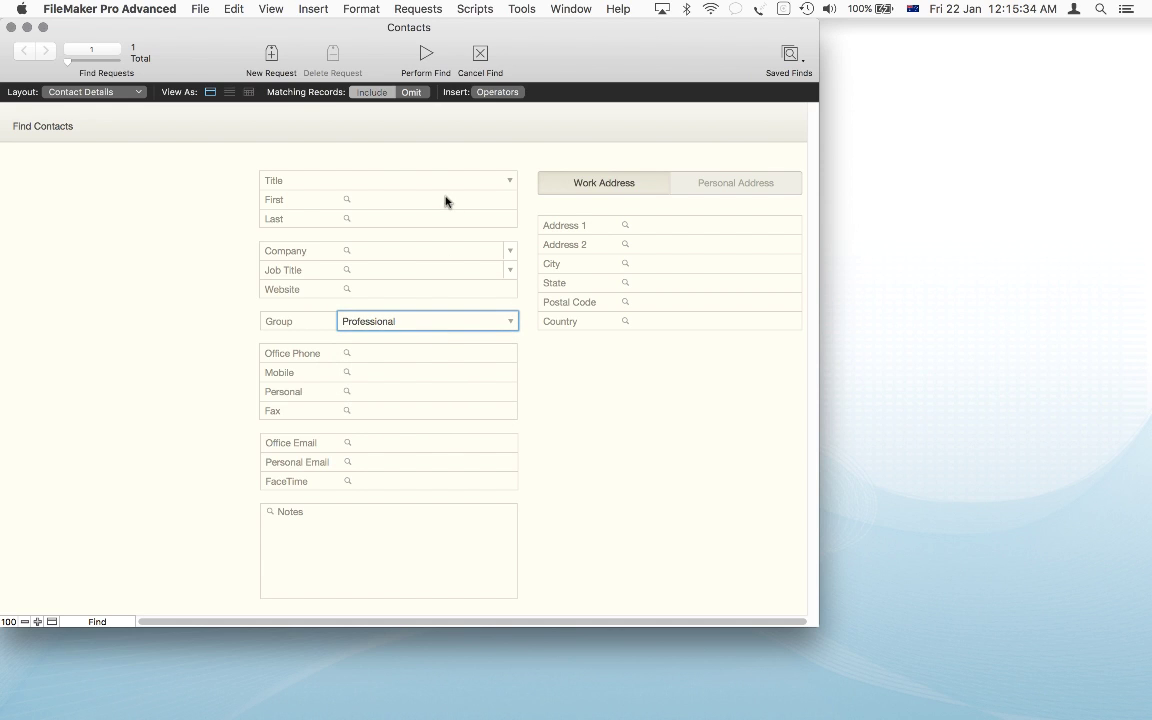
{"action": "left_click", "coordinate": [421, 60]}
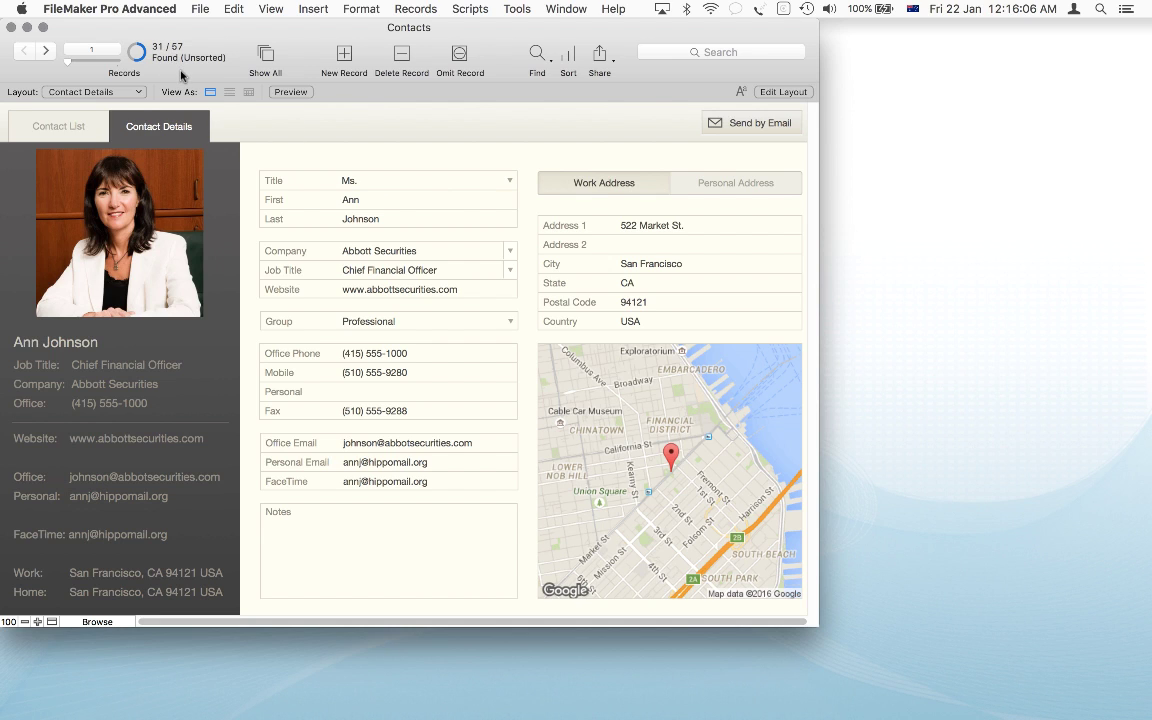
{"action": "left_click", "coordinate": [45, 52]}
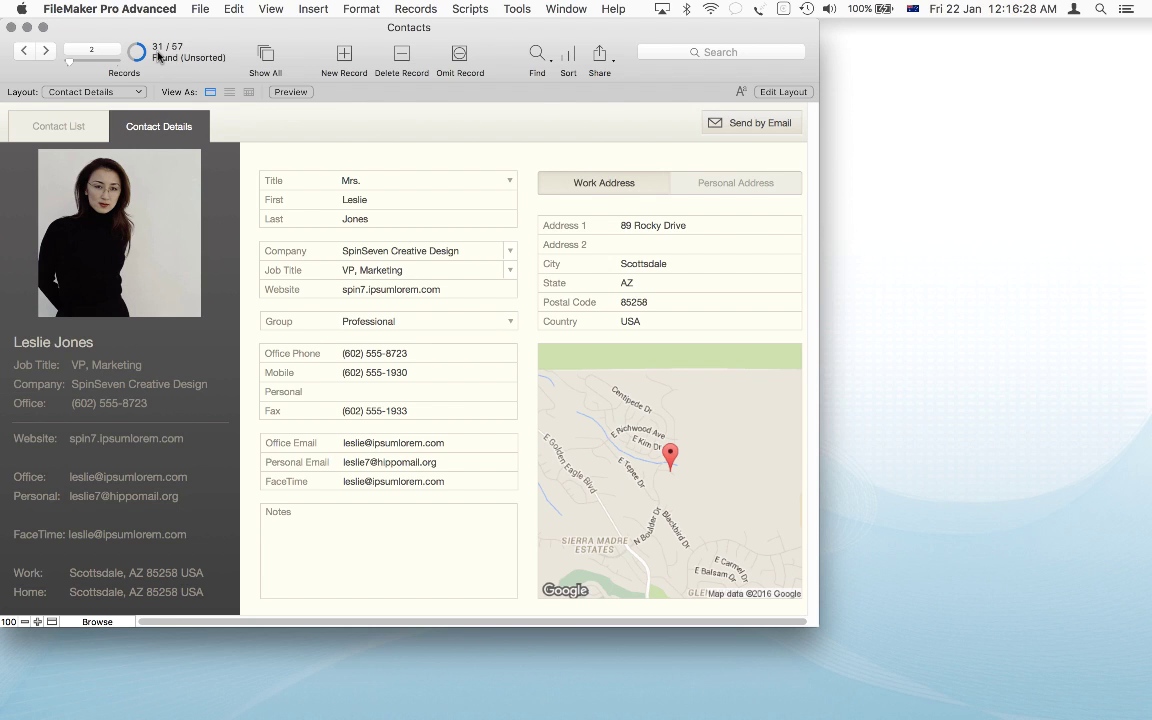
- Show all records and run a new find for contacts whose work address city starts with "s"
{"action": "left_click", "coordinate": [265, 54]}
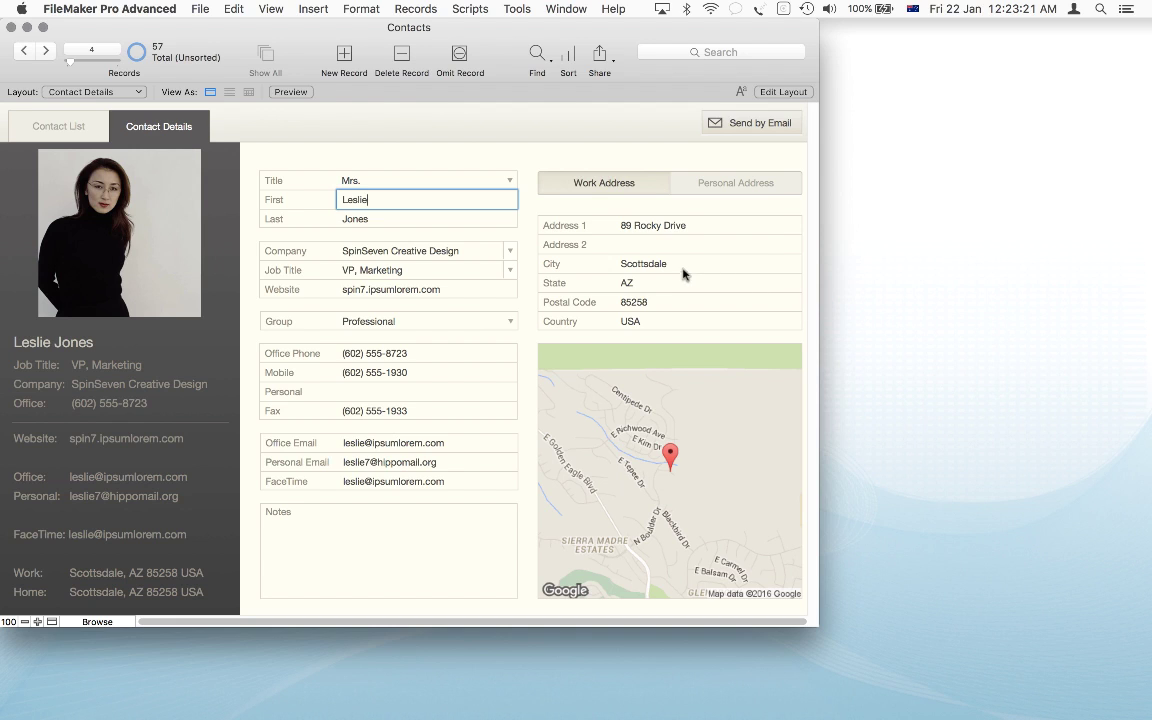
{"action": "left_click", "coordinate": [536, 58]}
{"action": "left_click", "coordinate": [630, 263]}
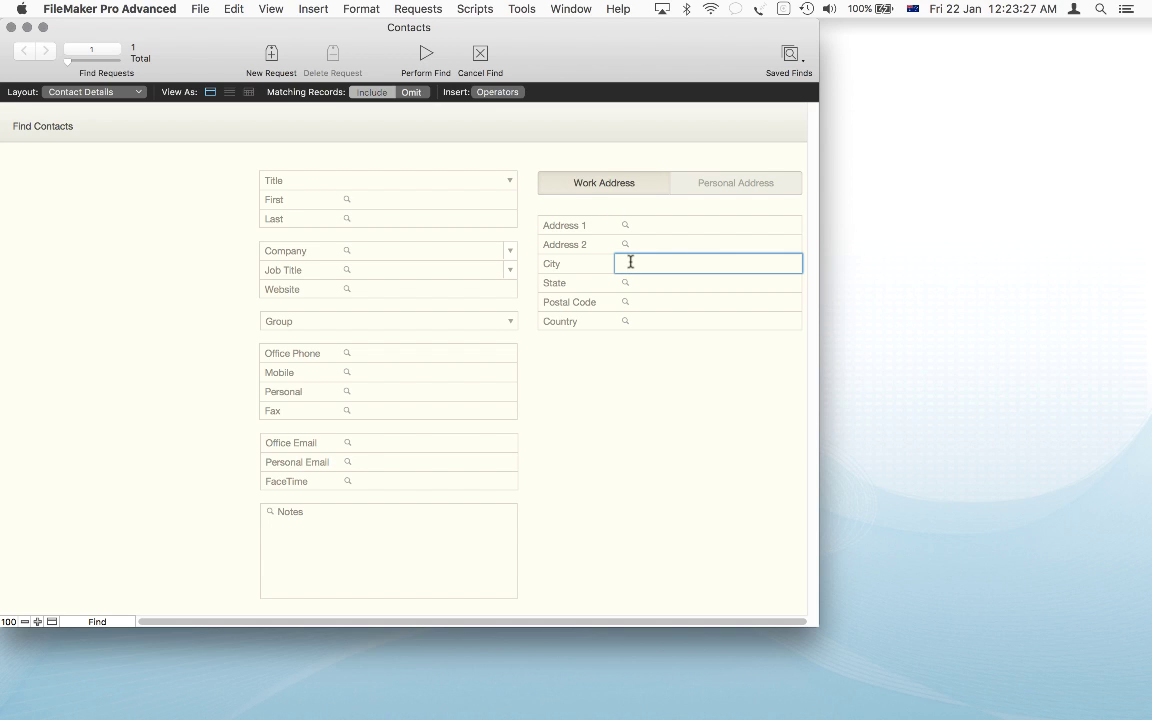
{"action": "type", "text": "san Francisco"}
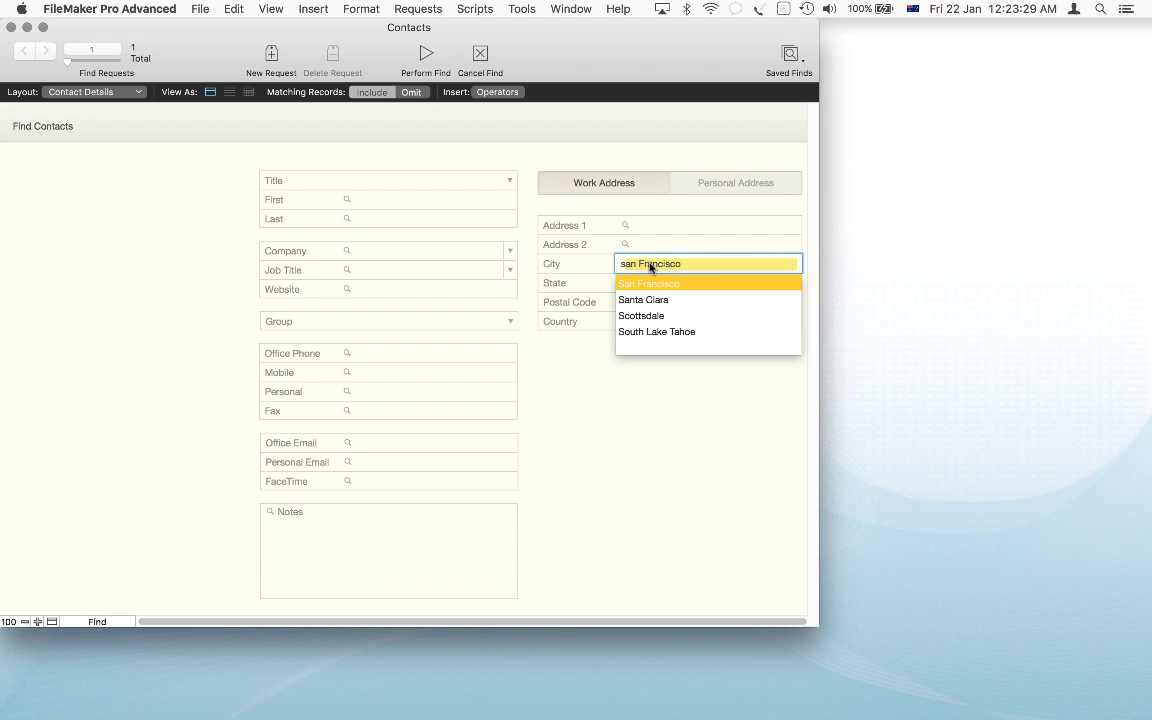
{"action": "key", "text": "BackSpace"}
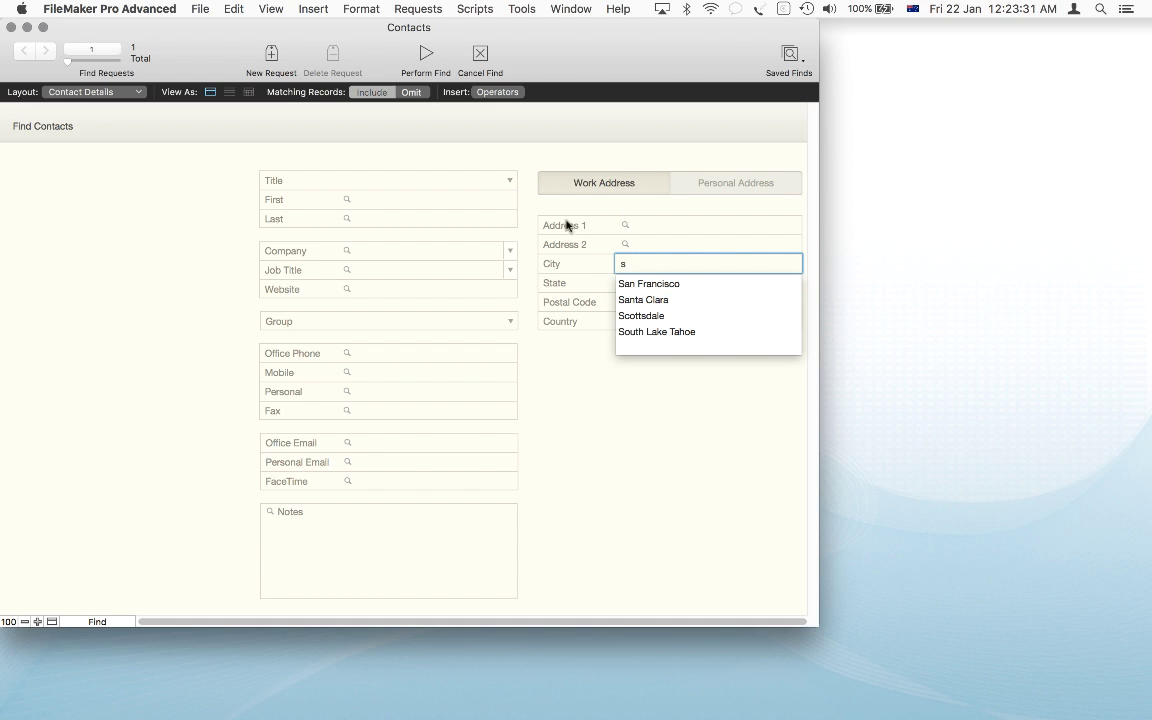
{"action": "left_click", "coordinate": [422, 57]}
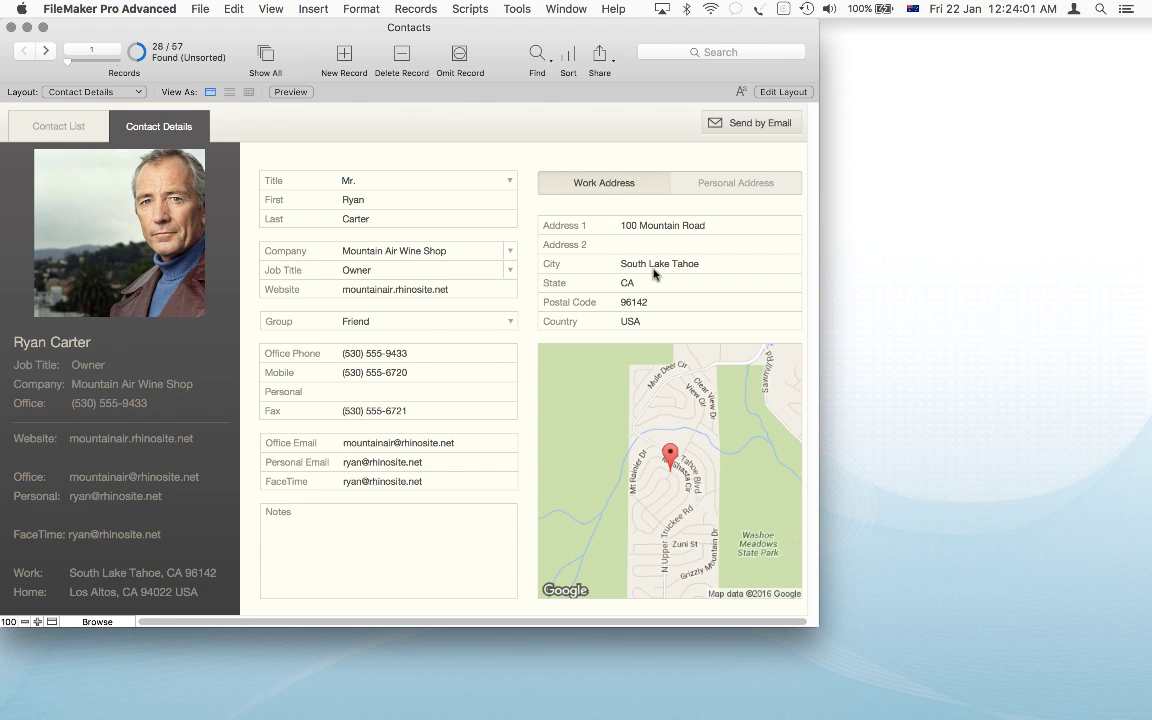
- Run a new find for contacts with "l" as the work address city criterion
{"action": "key", "text": "super+f"}
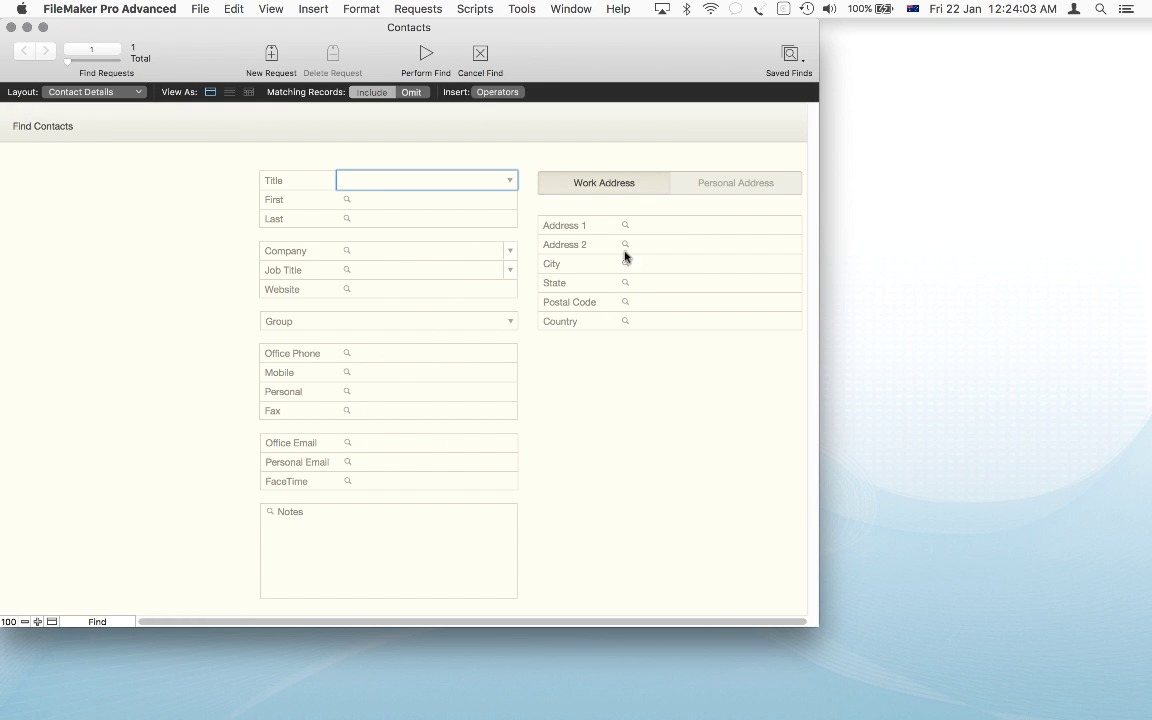
{"action": "left_click", "coordinate": [640, 266]}
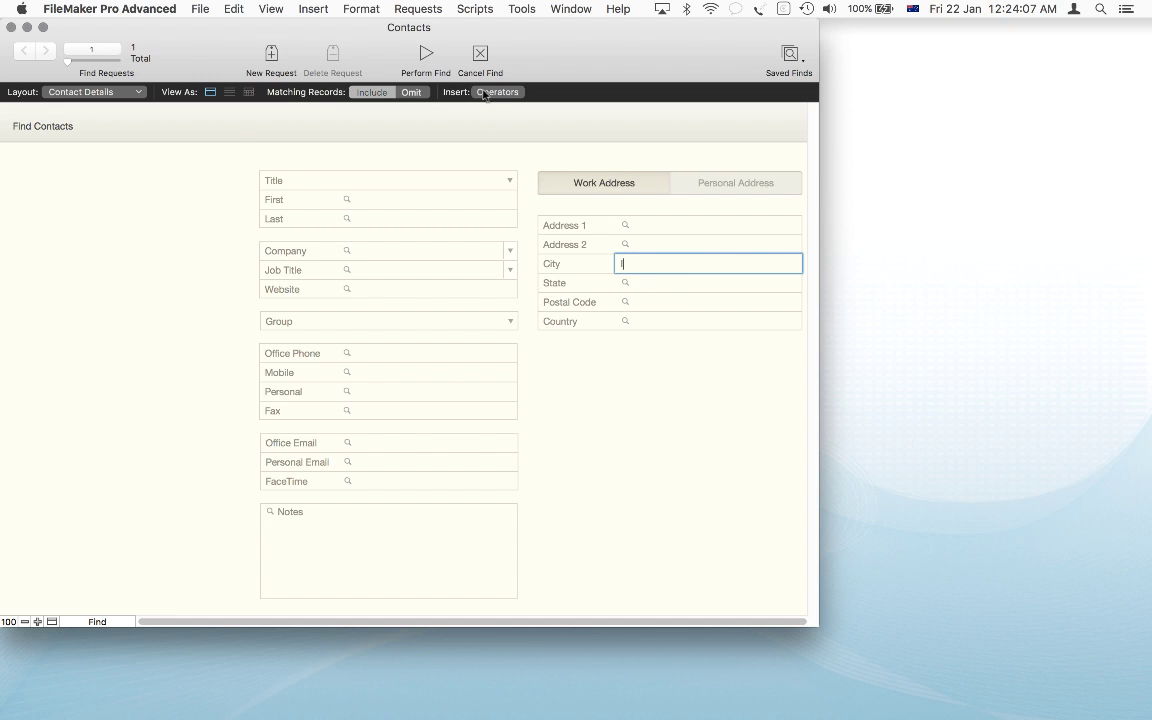
{"action": "left_click", "coordinate": [424, 58]}
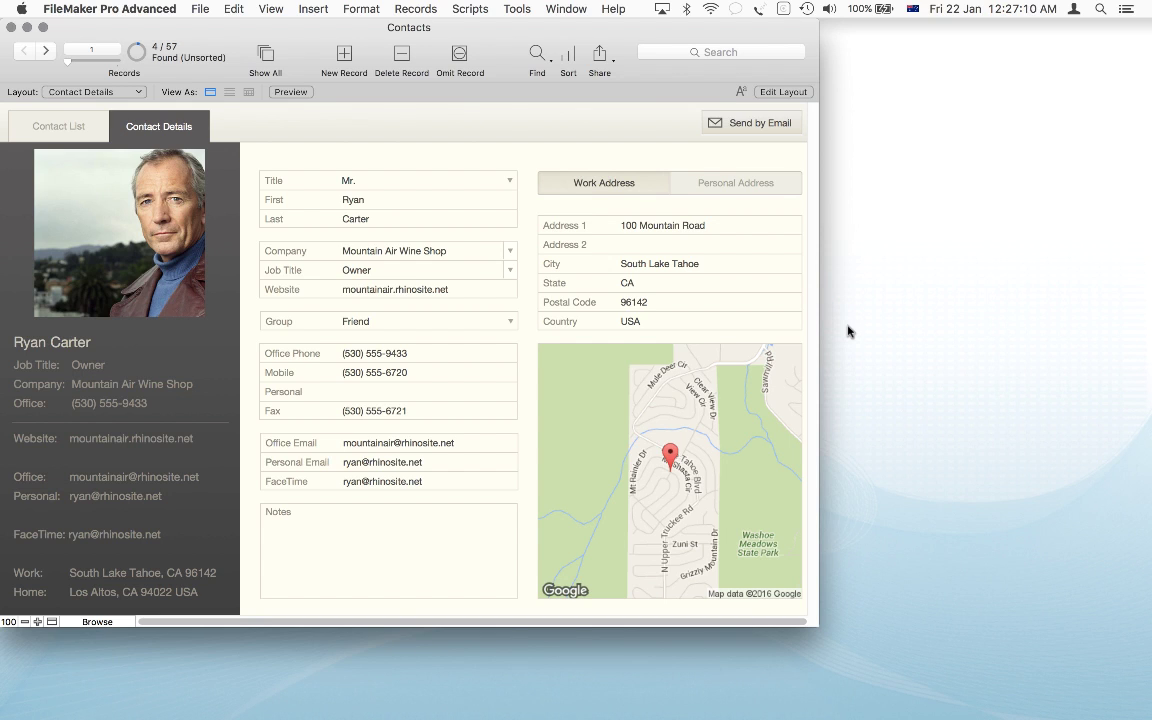
- Find the records matching the current contact's first name and page back and forth through them
{"action": "right_click", "coordinate": [369, 205]}
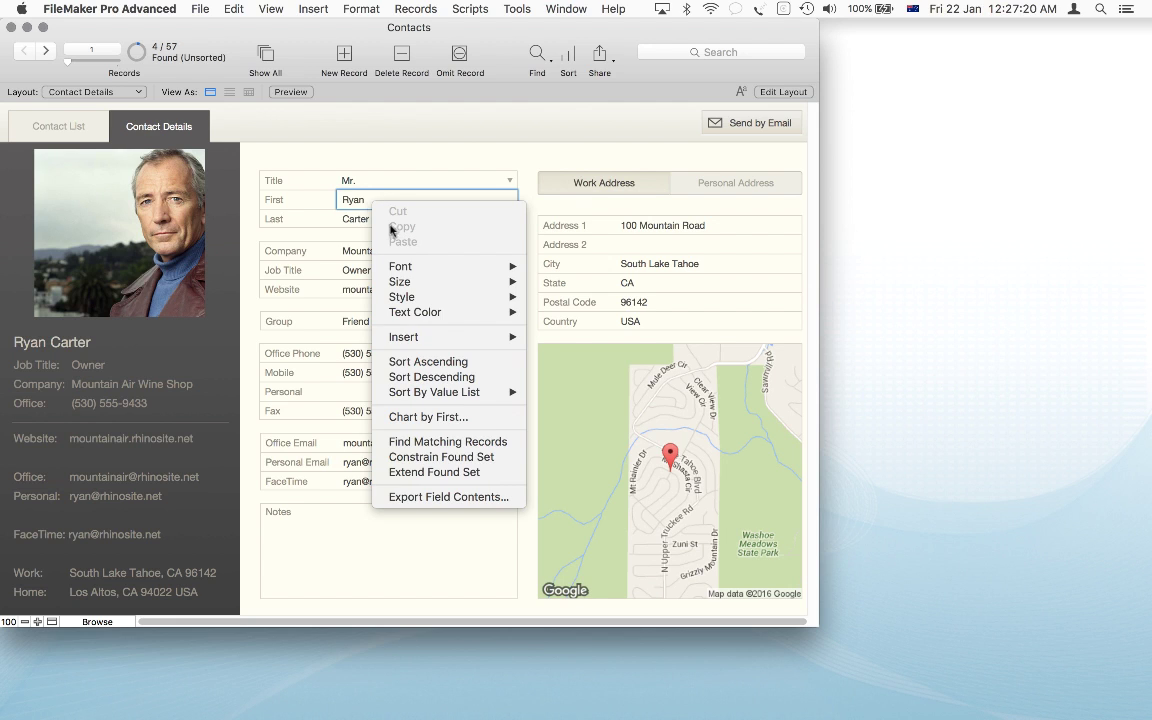
{"action": "left_click", "coordinate": [449, 442]}
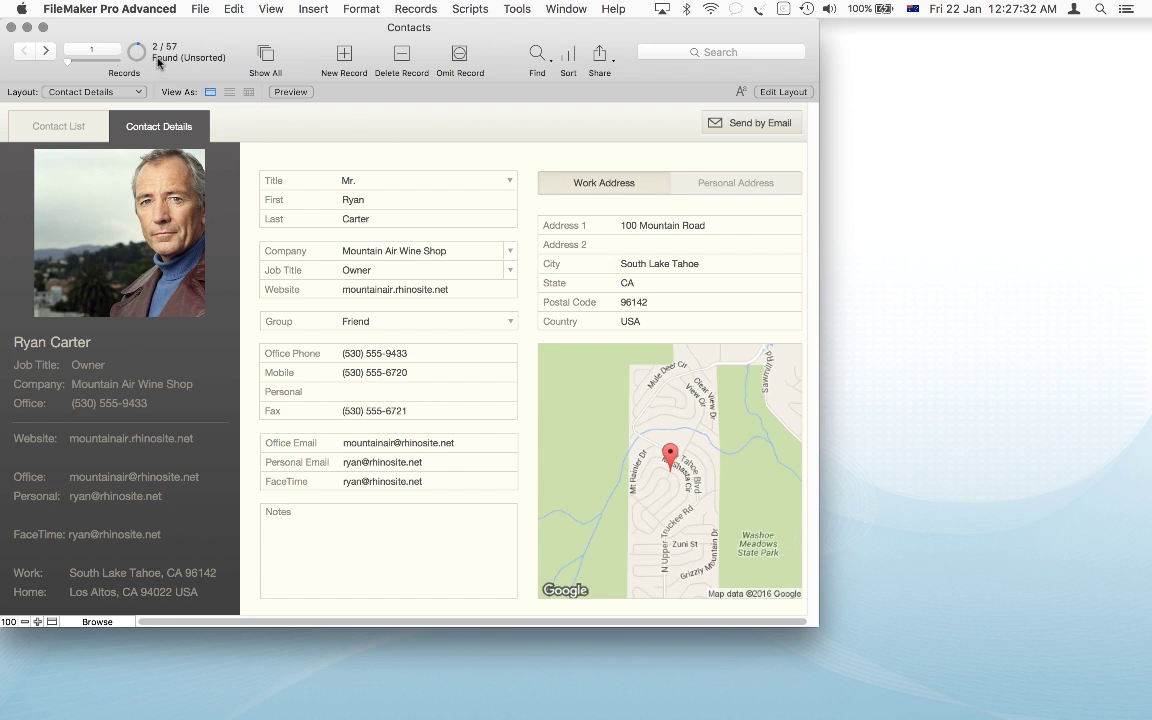
{"action": "left_click", "coordinate": [47, 52]}
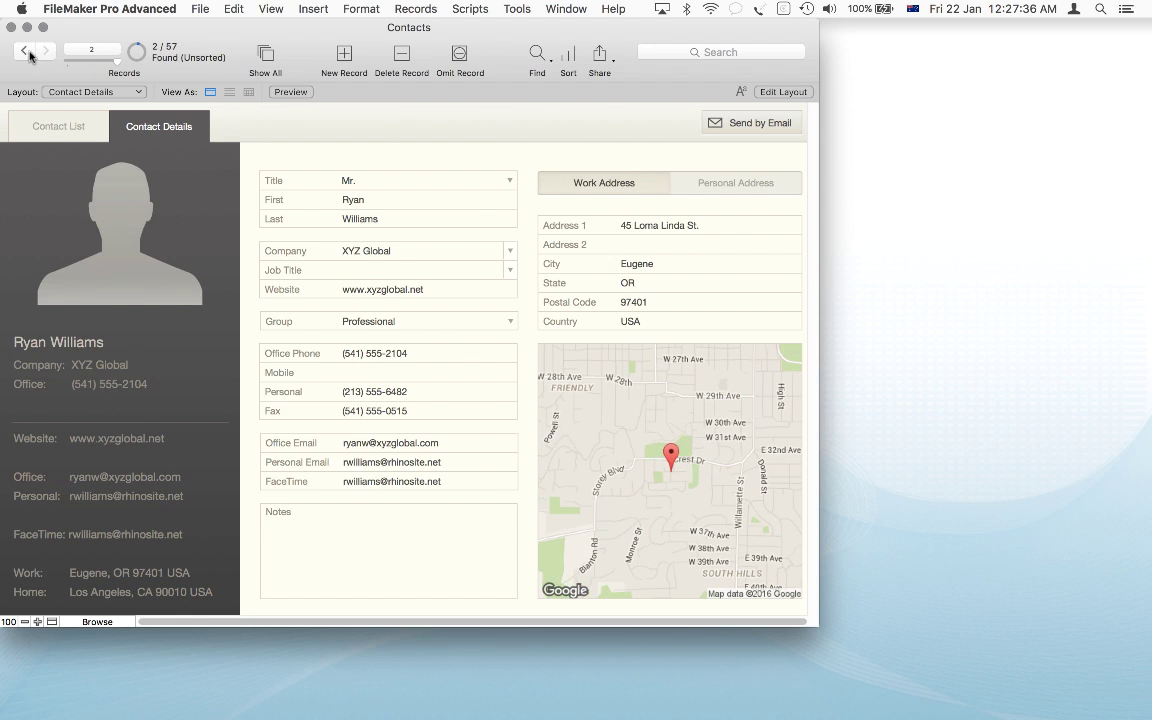
{"action": "left_click", "coordinate": [24, 51]}
{"action": "left_click", "coordinate": [47, 52]}
- Run a find on a full first name entered in the First field and page through the matches to the last record
{"action": "left_click", "coordinate": [537, 55]}
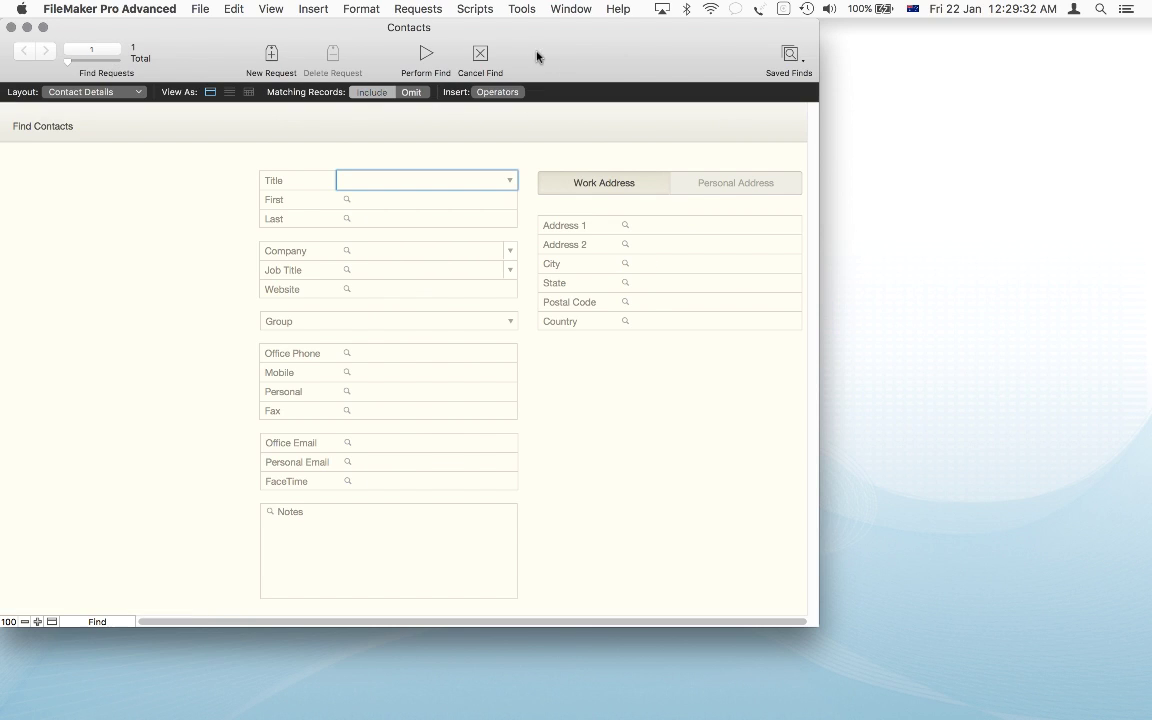
{"action": "left_click", "coordinate": [357, 203]}
{"action": "type", "text": "robert"}
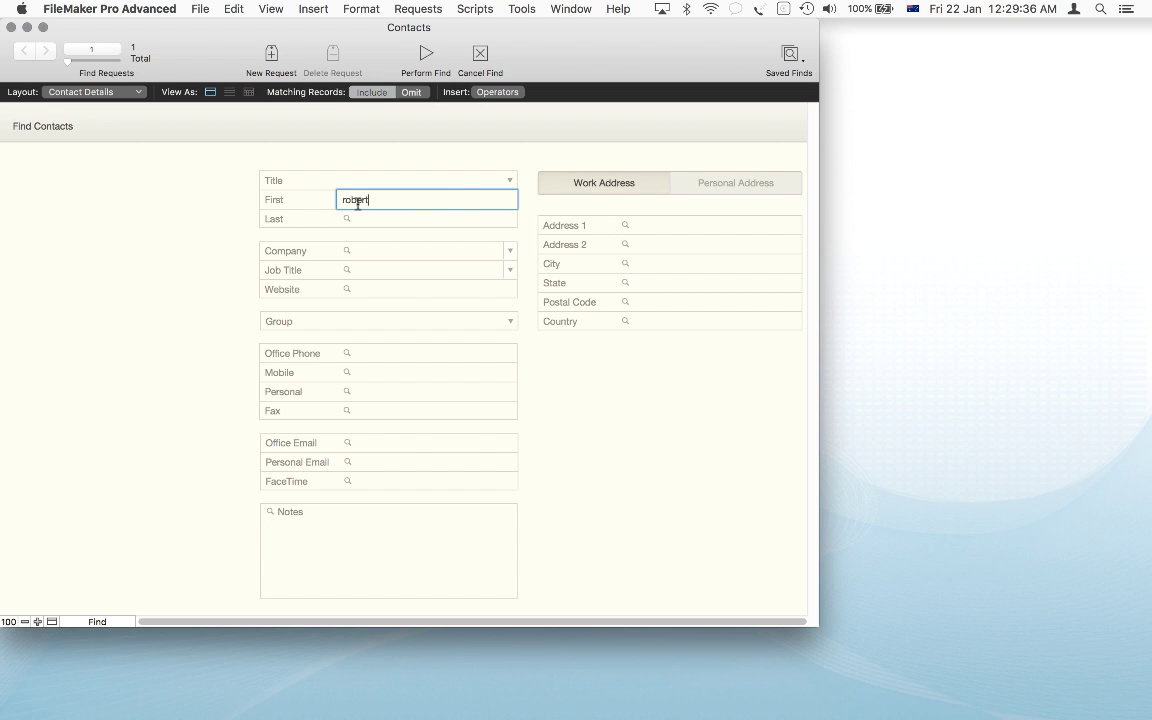
{"action": "left_click", "coordinate": [425, 57]}
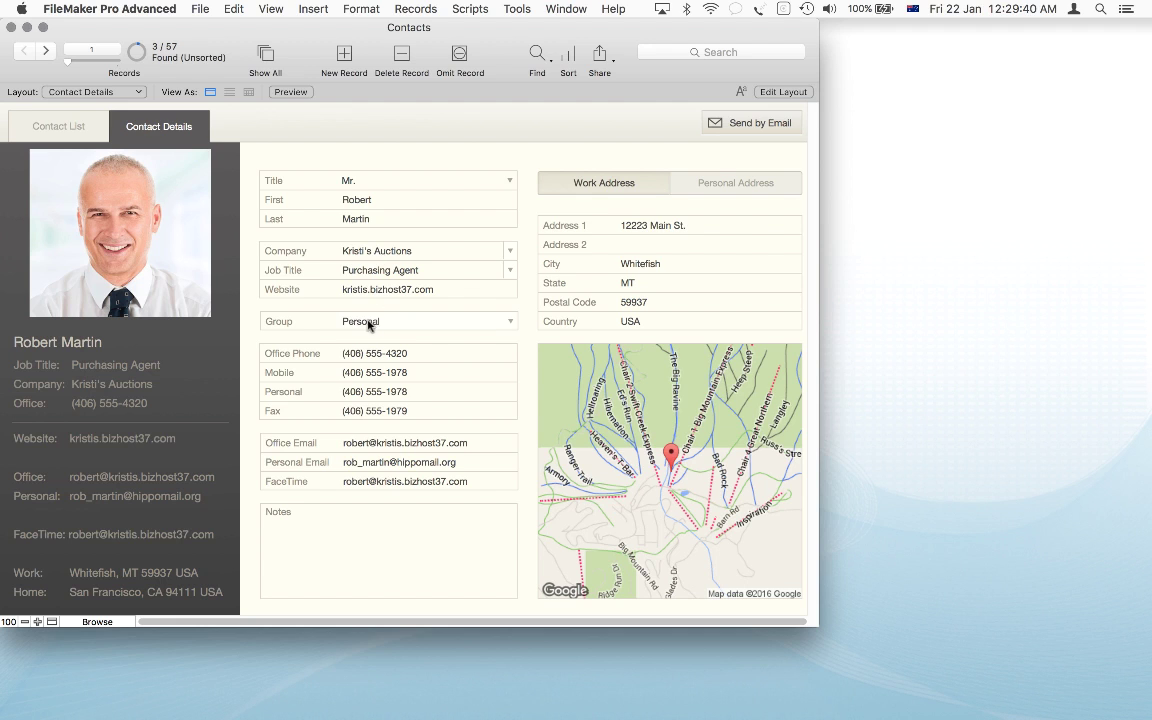
{"action": "left_click", "coordinate": [44, 54]}
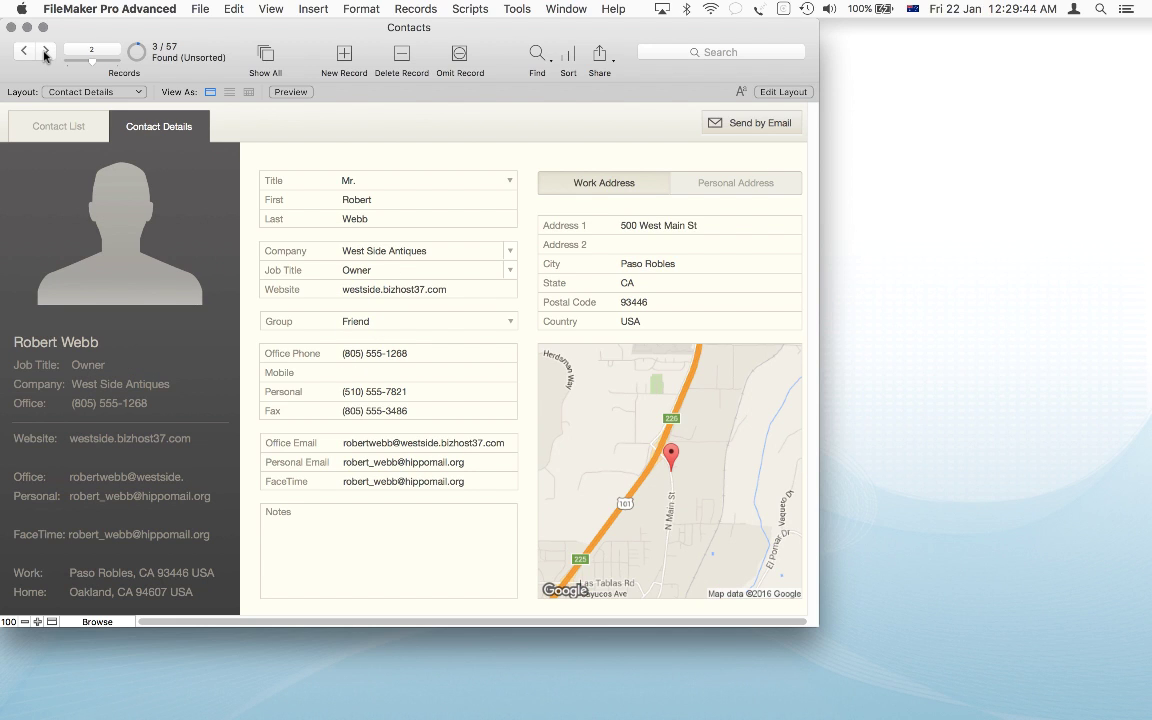
{"action": "left_click", "coordinate": [44, 54]}
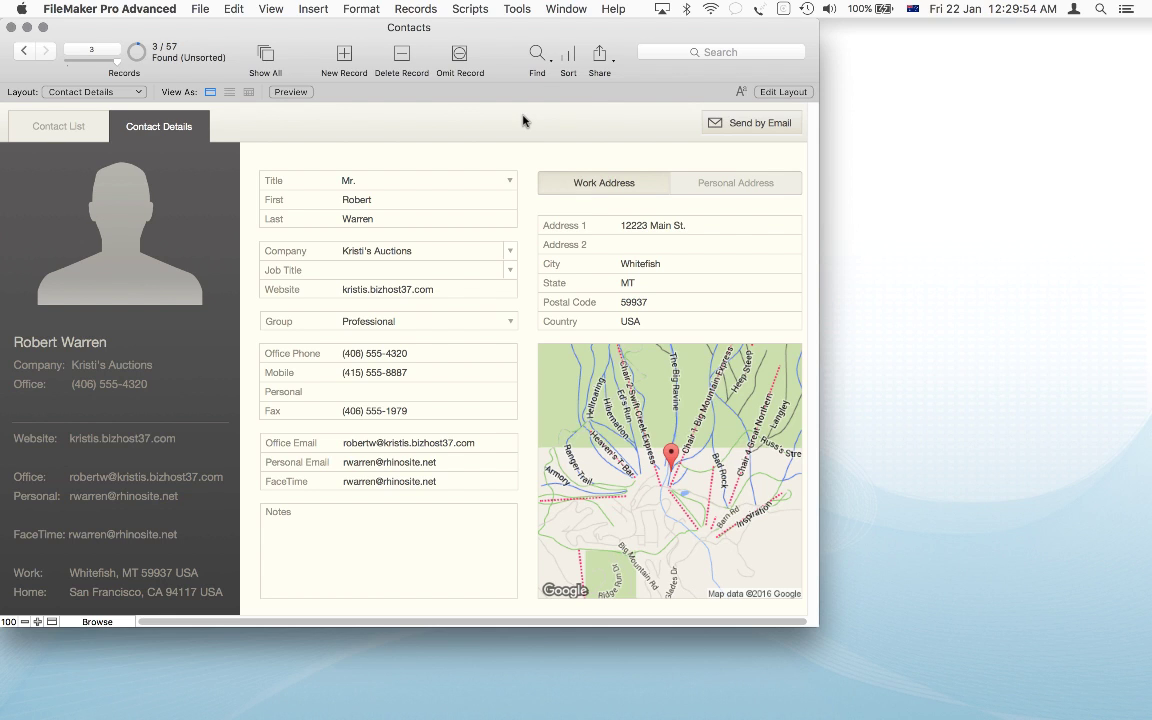
- Run a find combining a first name in the First field with Friend as the group
{"action": "left_click", "coordinate": [537, 54]}
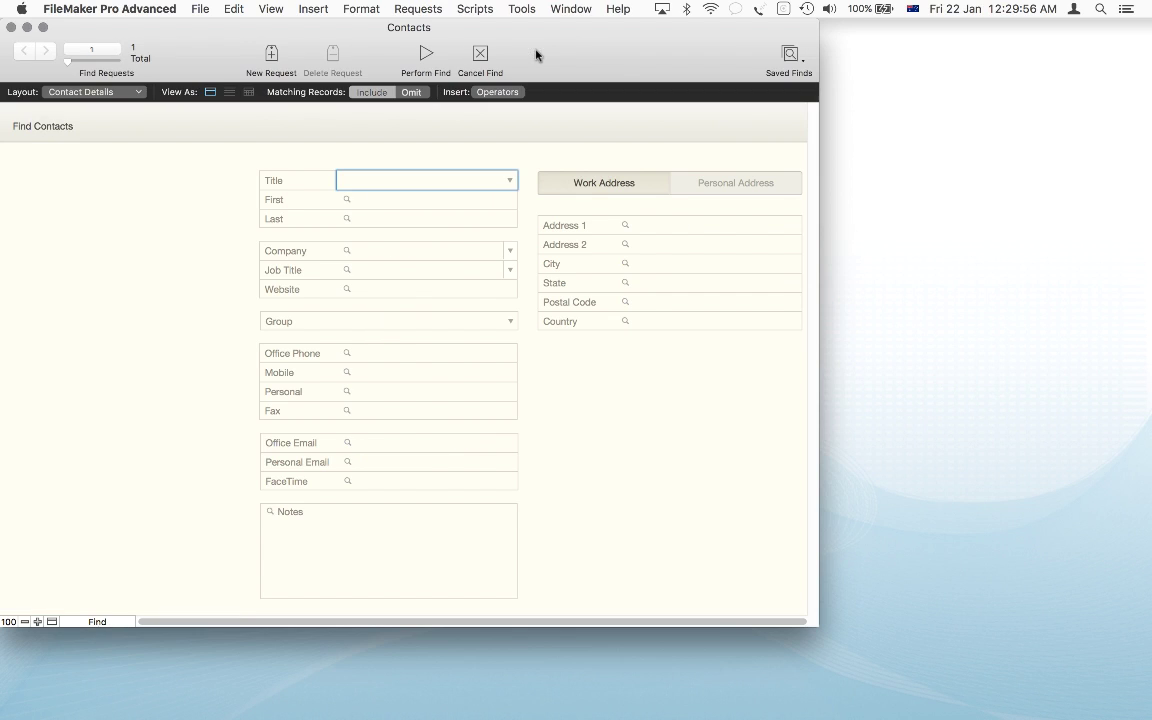
{"action": "left_click", "coordinate": [359, 198]}
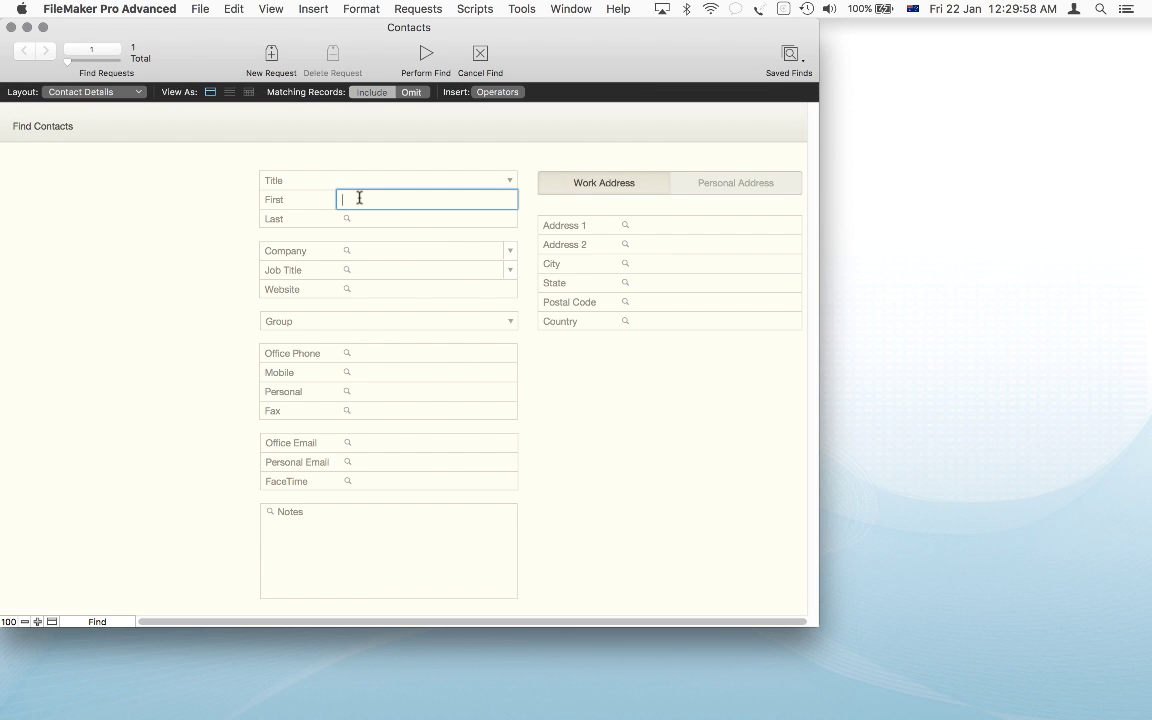
{"action": "type", "text": "Robert"}
{"action": "key", "text": "Tab"}
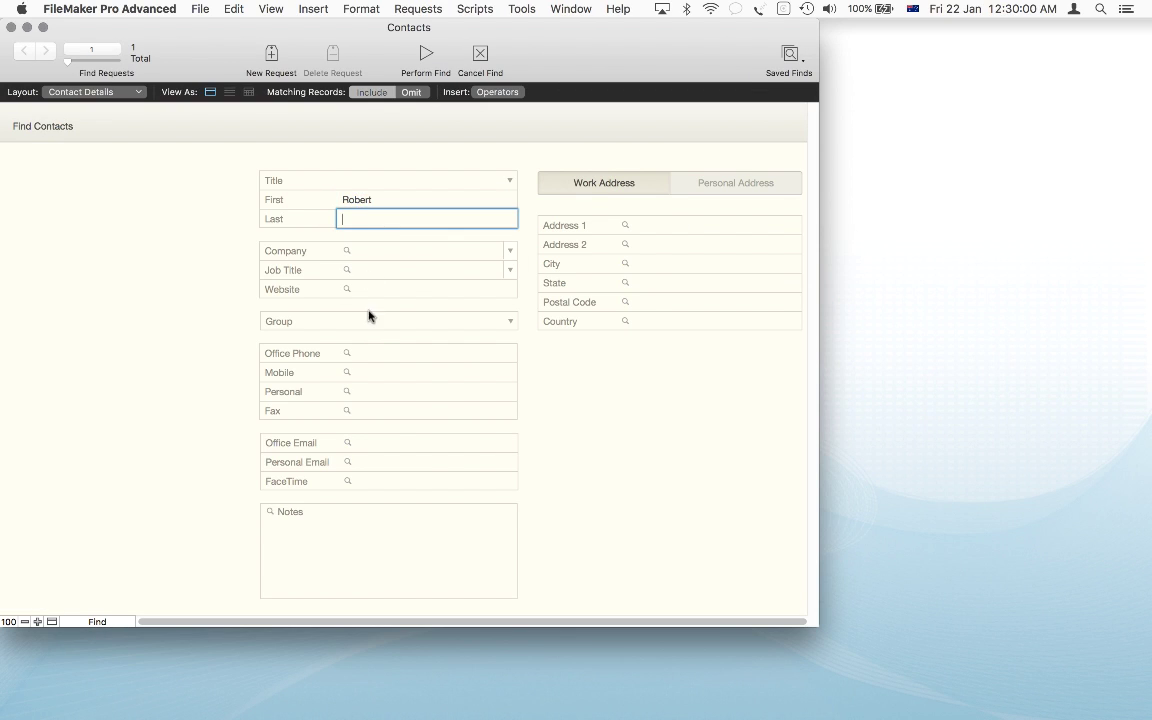
{"action": "left_click", "coordinate": [380, 321]}
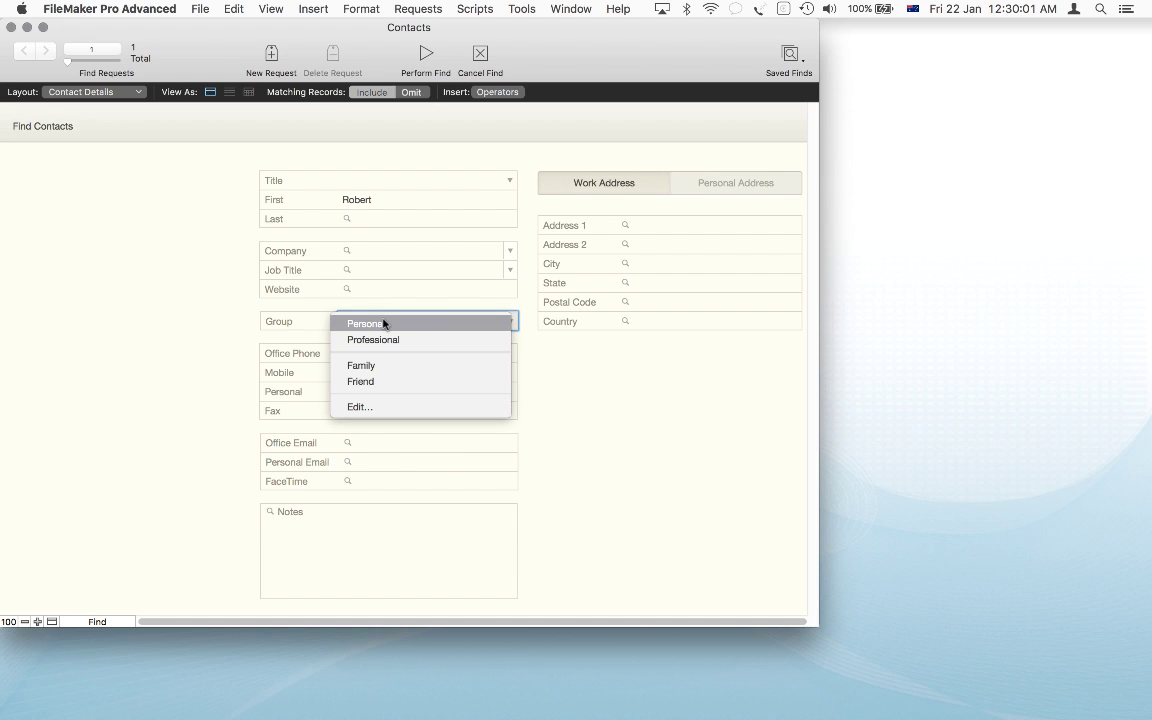
{"action": "left_click", "coordinate": [388, 382]}
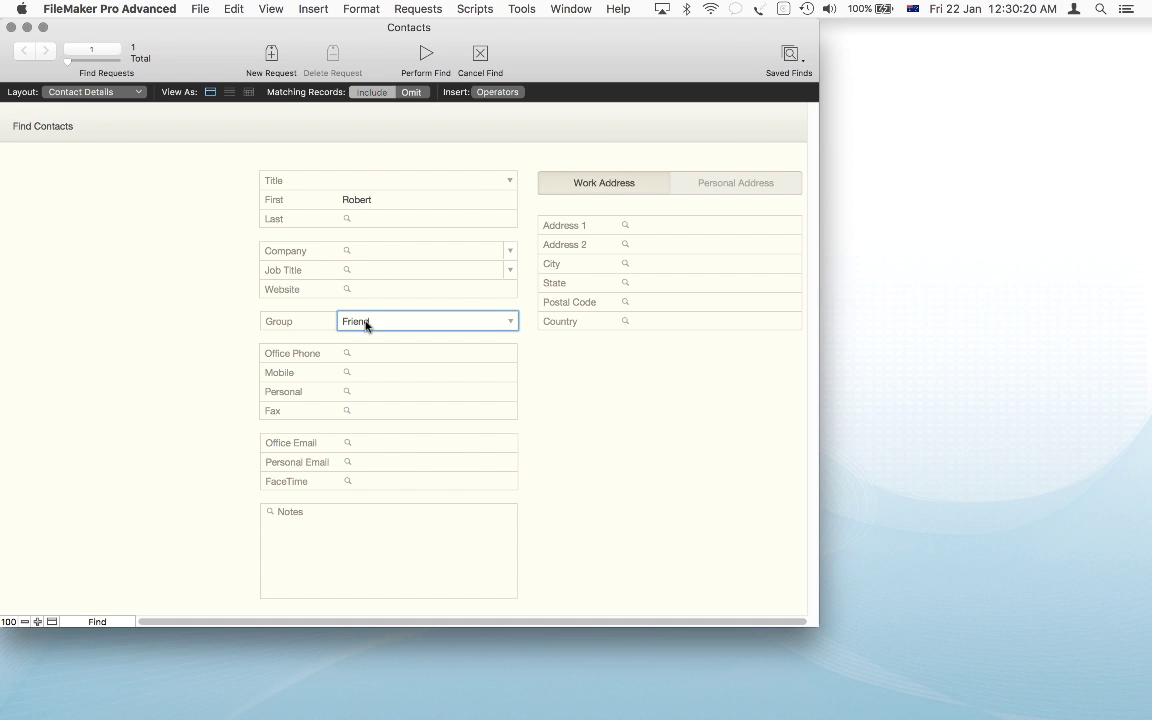
{"action": "left_click", "coordinate": [426, 55]}
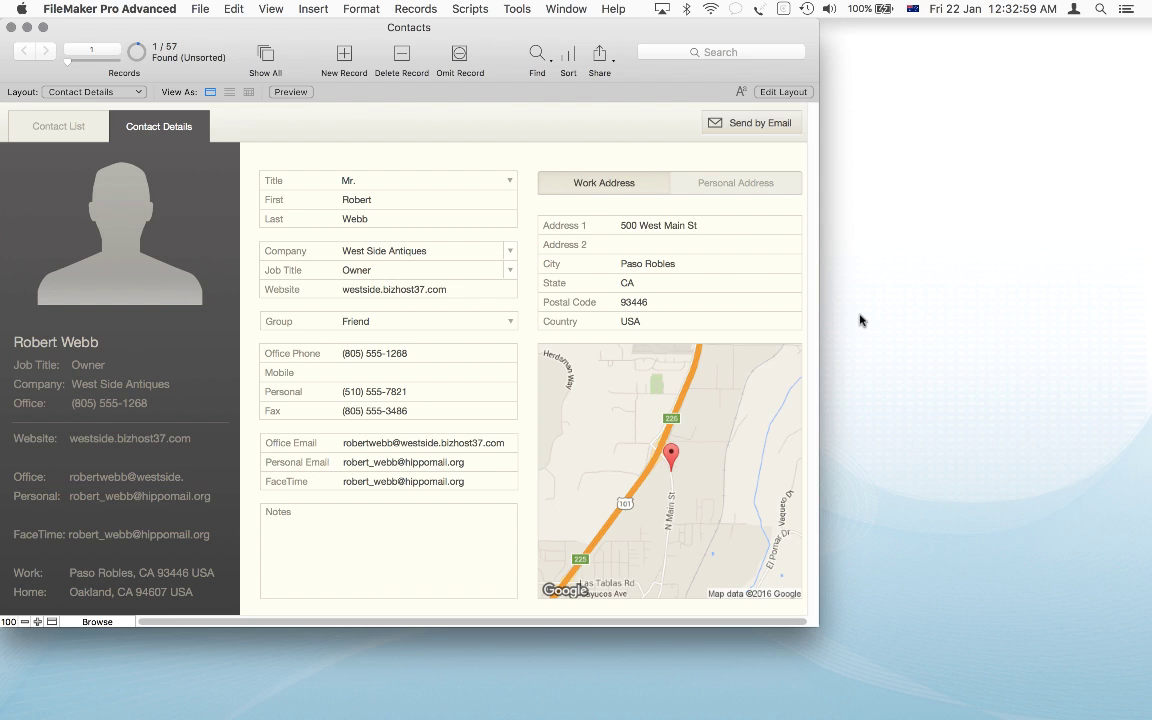
- Try a new find with two different first names entered together in the First field
{"action": "left_click", "coordinate": [538, 56]}
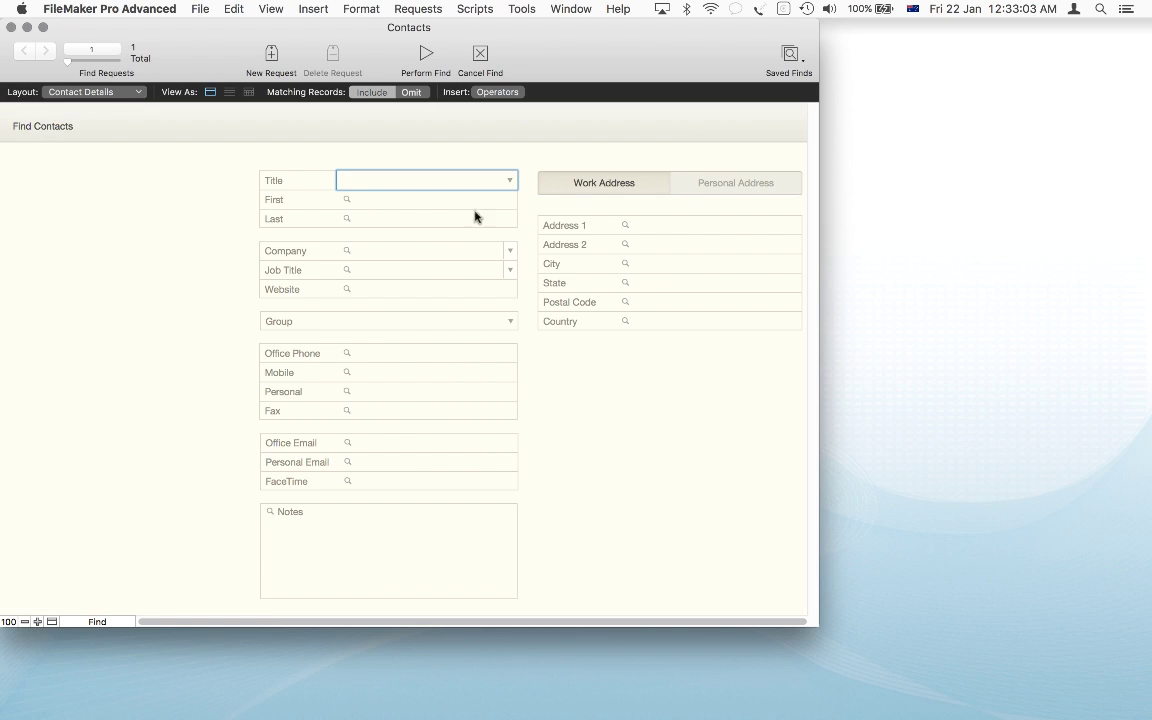
{"action": "left_click", "coordinate": [367, 201]}
{"action": "type", "text": "Ryan"}
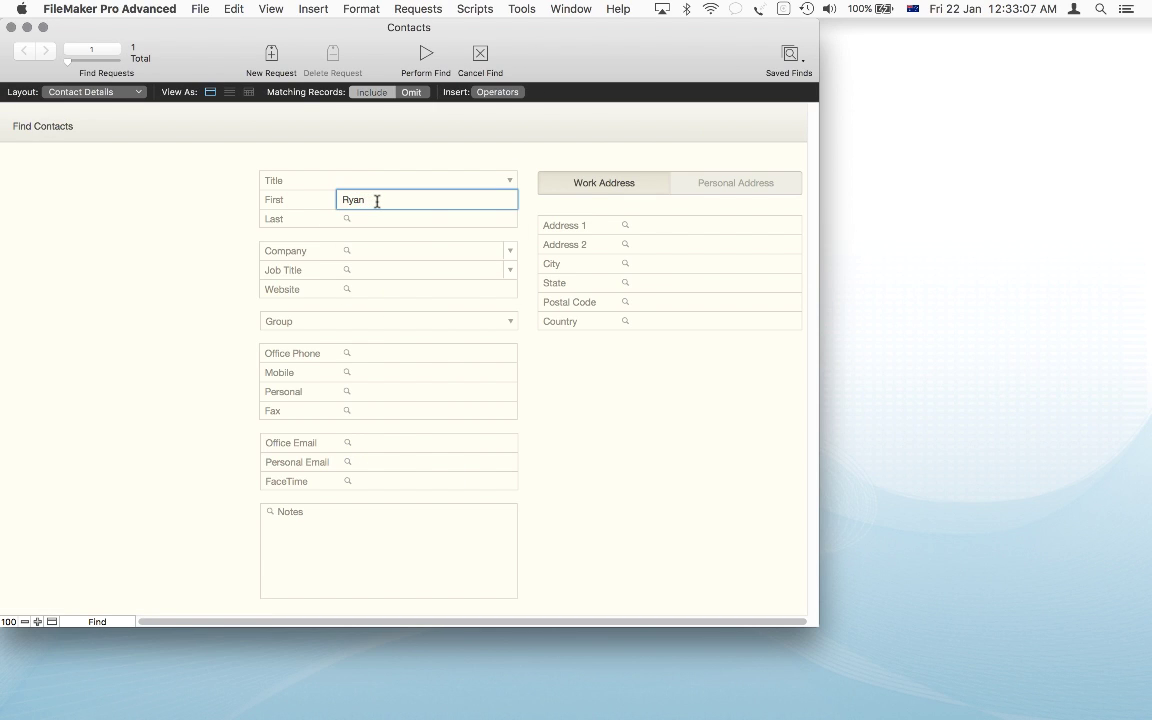
{"action": "type", "text": " Robert"}
{"action": "left_click", "coordinate": [426, 53]}
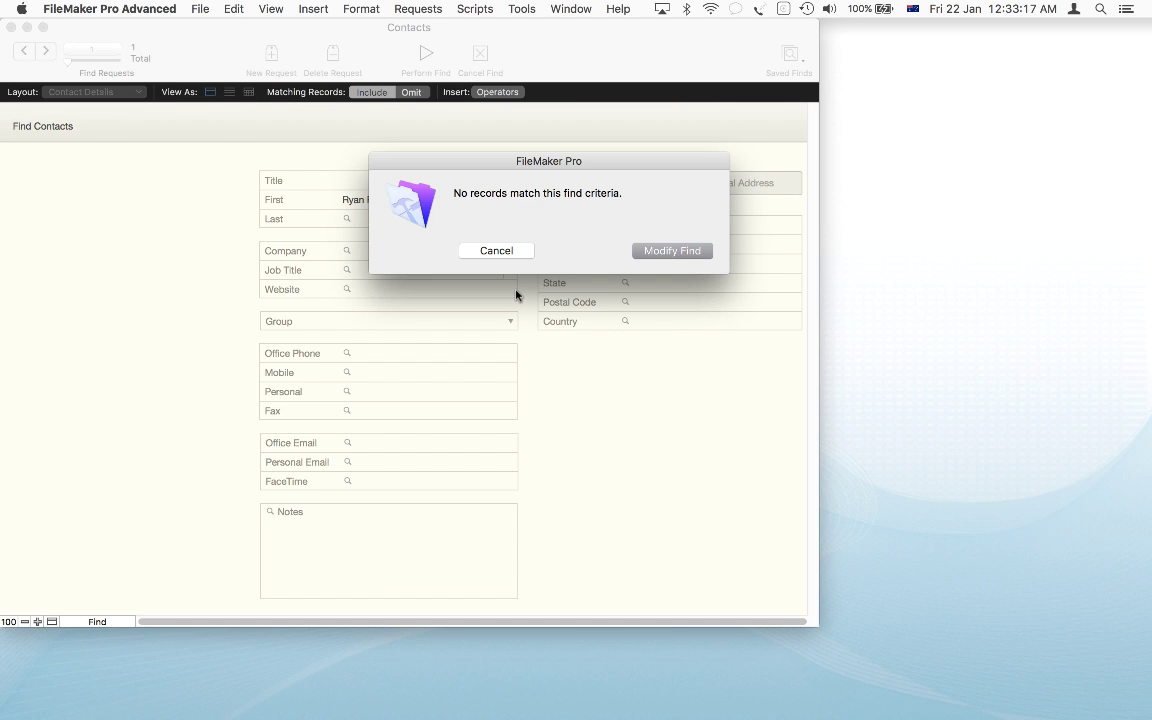
- Modify the find by removing the second name from the First criterion, keeping only the first one
{"action": "left_click_drag", "start_coordinate": [504, 165], "coordinate": [458, 241]}
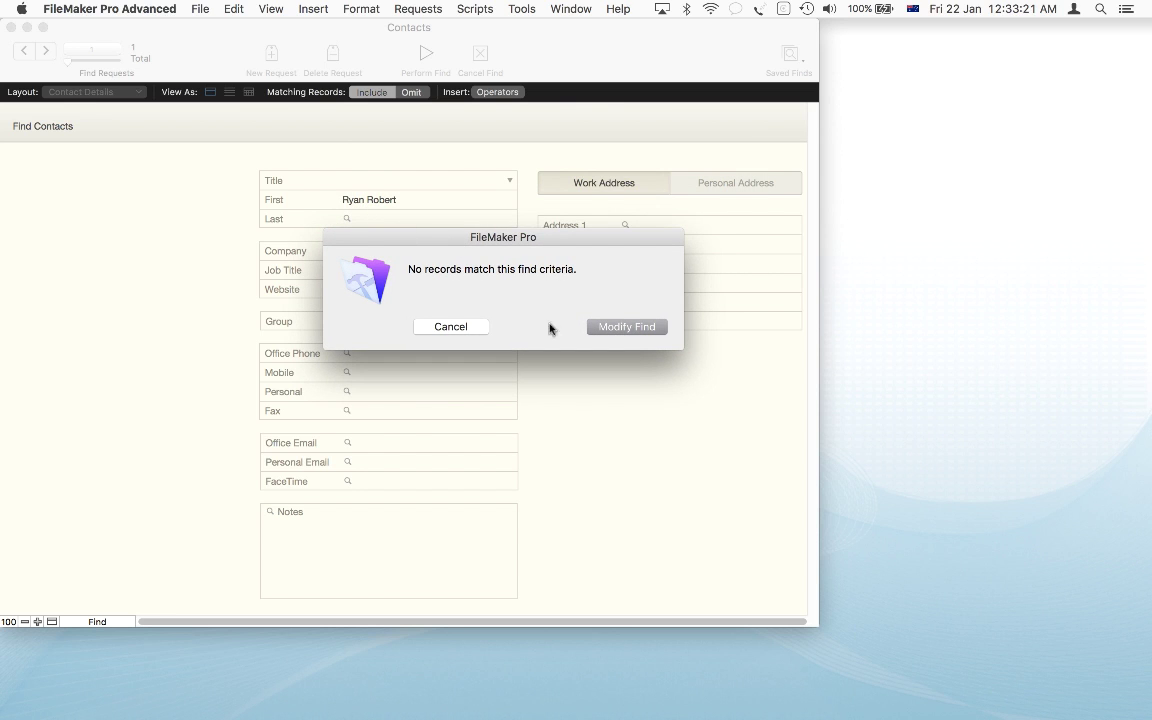
{"action": "left_click", "coordinate": [627, 327]}
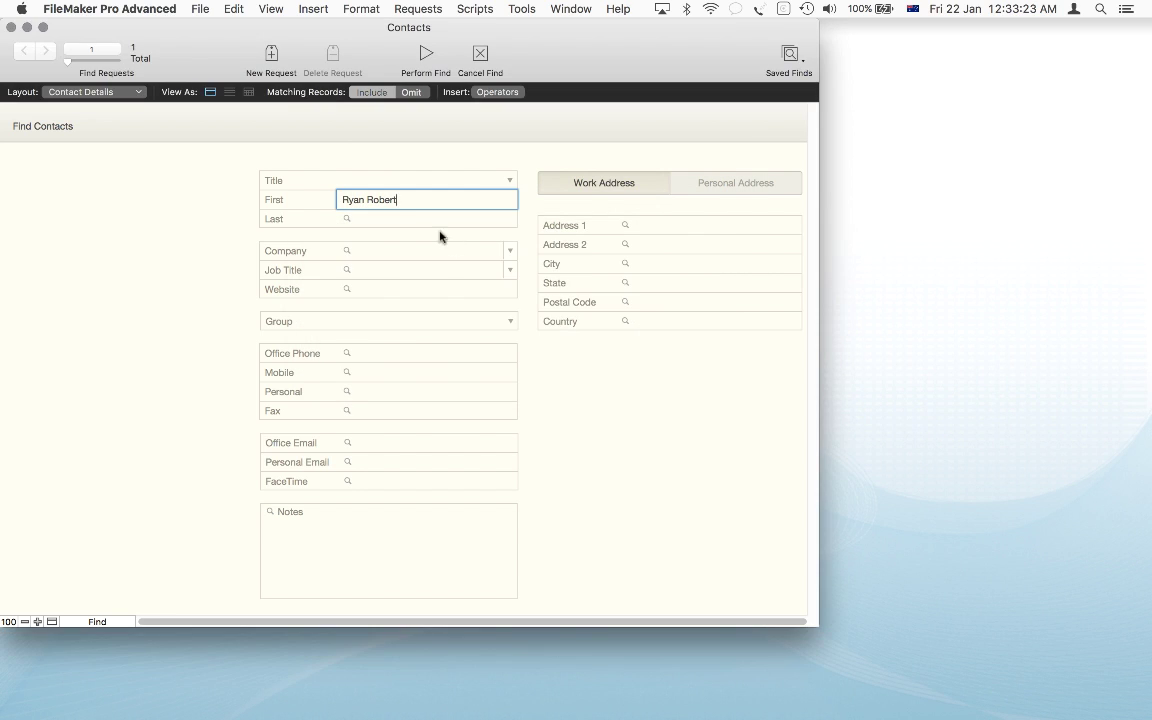
{"action": "key", "text": "BackSpace"}
{"action": "key", "text": "BackSpace"}
{"action": "key", "text": "BackSpace"}
{"action": "key", "text": "BackSpace"}
{"action": "key", "text": "BackSpace"}
{"action": "key", "text": "BackSpace"}
{"action": "key", "text": "BackSpace"}
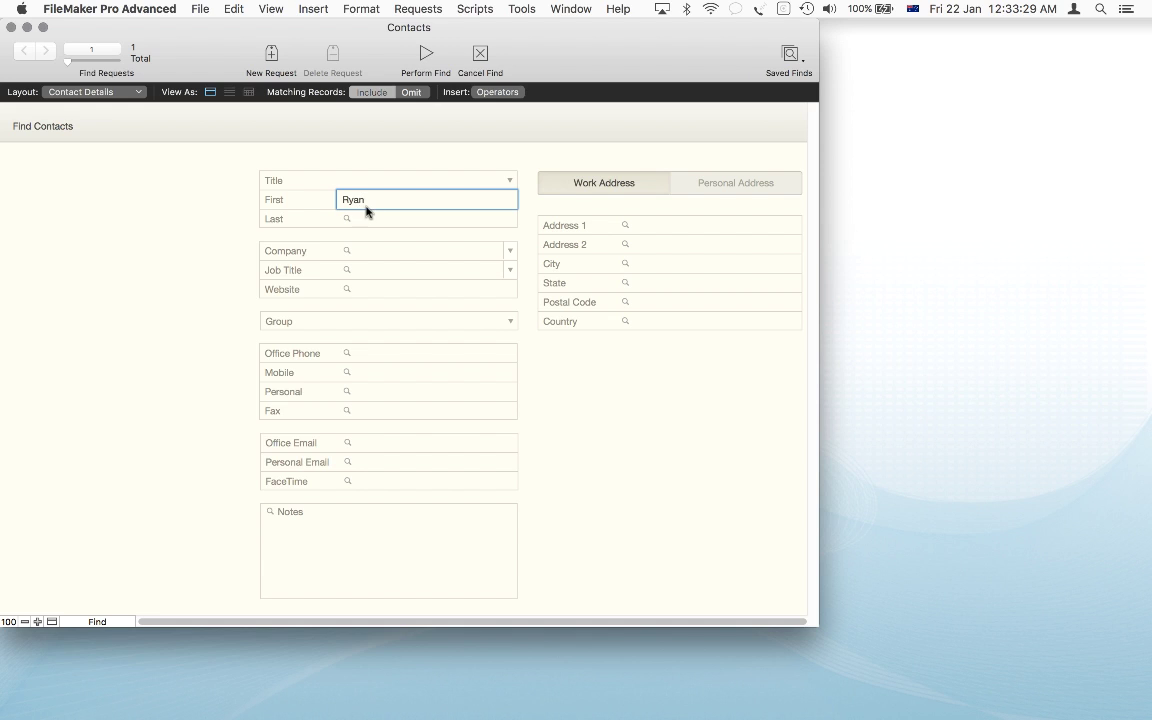
- Add a second find request with the other first name, review both requests and perform the find
{"action": "left_click", "coordinate": [271, 54]}
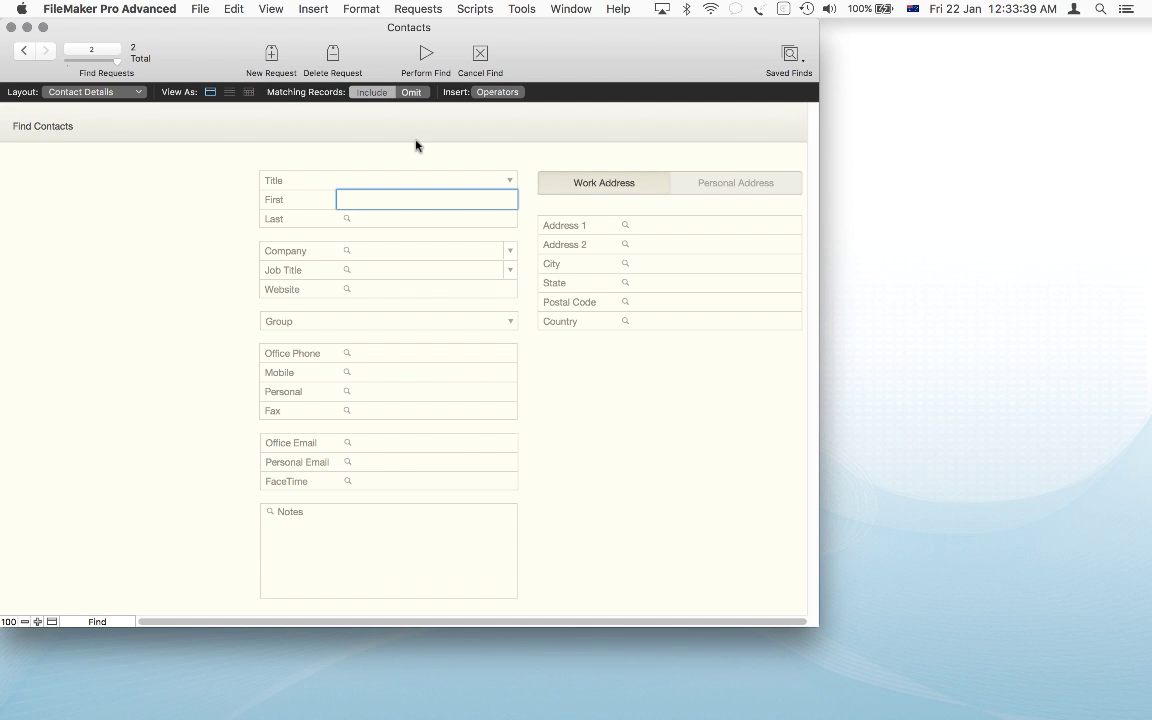
{"action": "type", "text": "Robert"}
{"action": "left_click", "coordinate": [25, 48]}
{"action": "left_click", "coordinate": [45, 52]}
{"action": "left_click", "coordinate": [425, 58]}
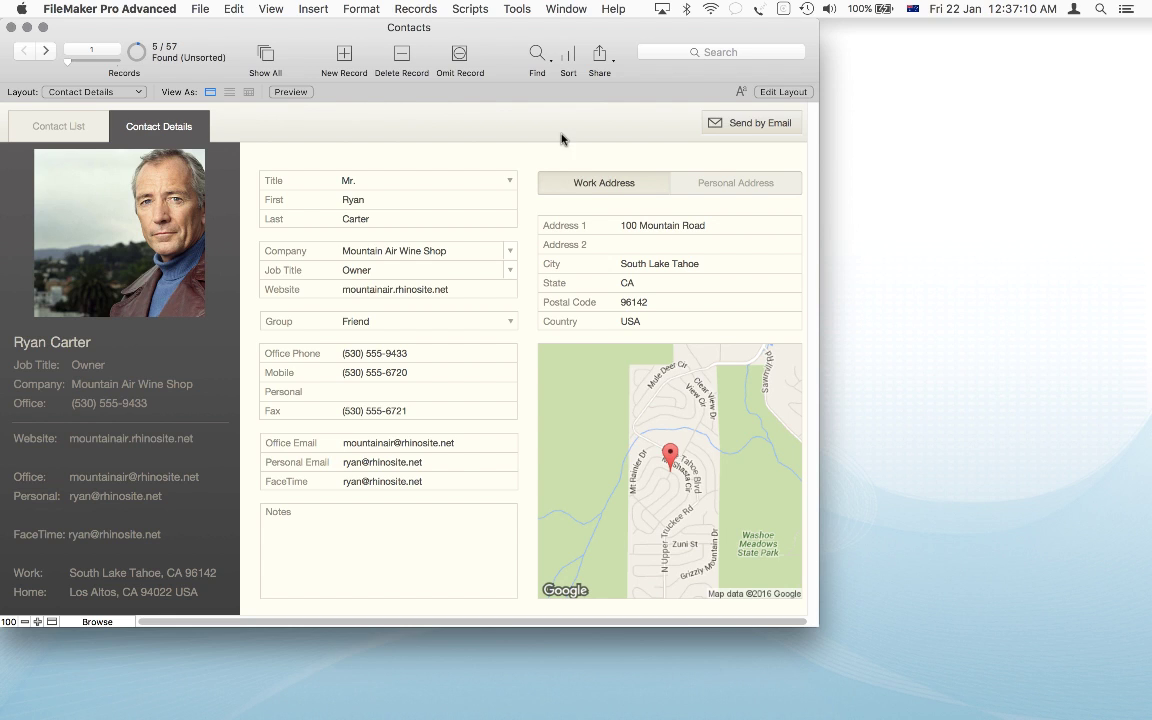
- Run a find for contacts in the Professional group and page forward through the matches to the sixth record
{"action": "left_click", "coordinate": [537, 57]}
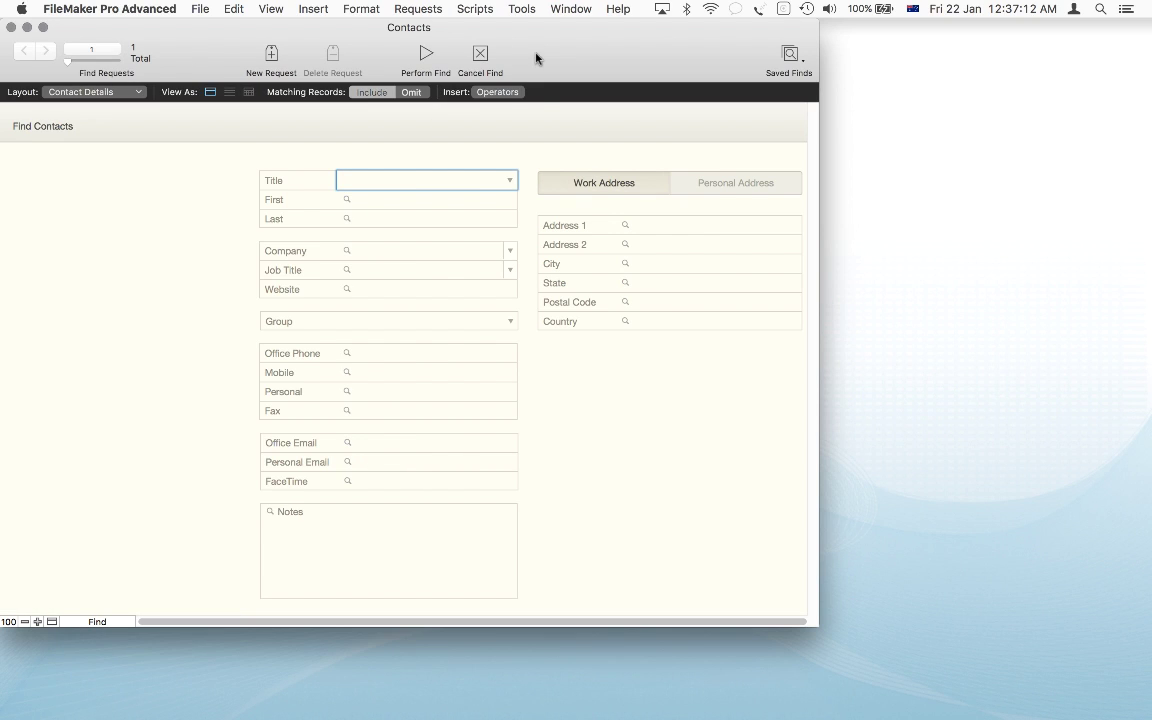
{"action": "left_click", "coordinate": [503, 324]}
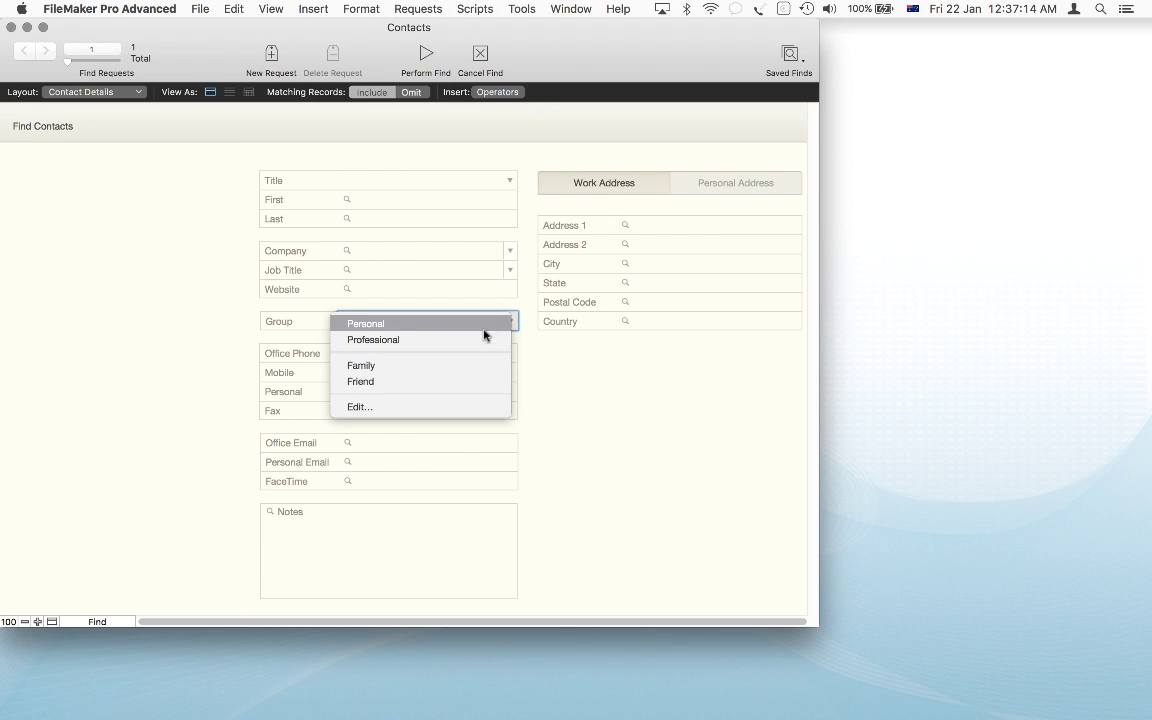
{"action": "left_click", "coordinate": [481, 341]}
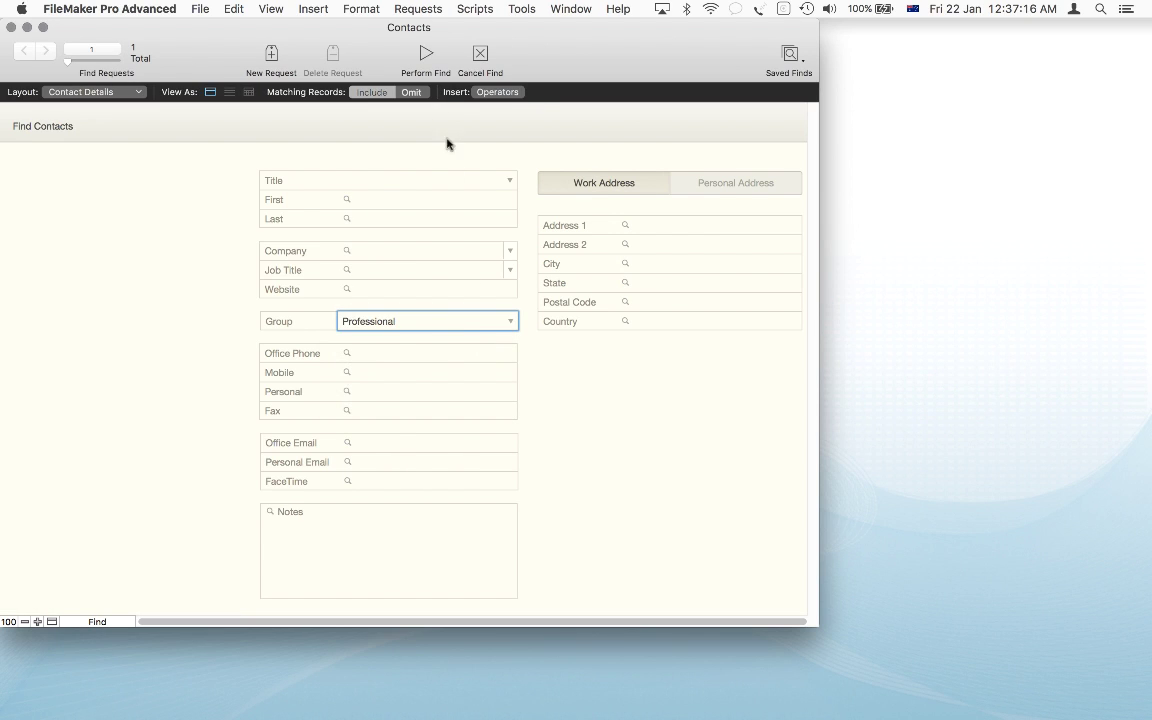
{"action": "left_click", "coordinate": [426, 56]}
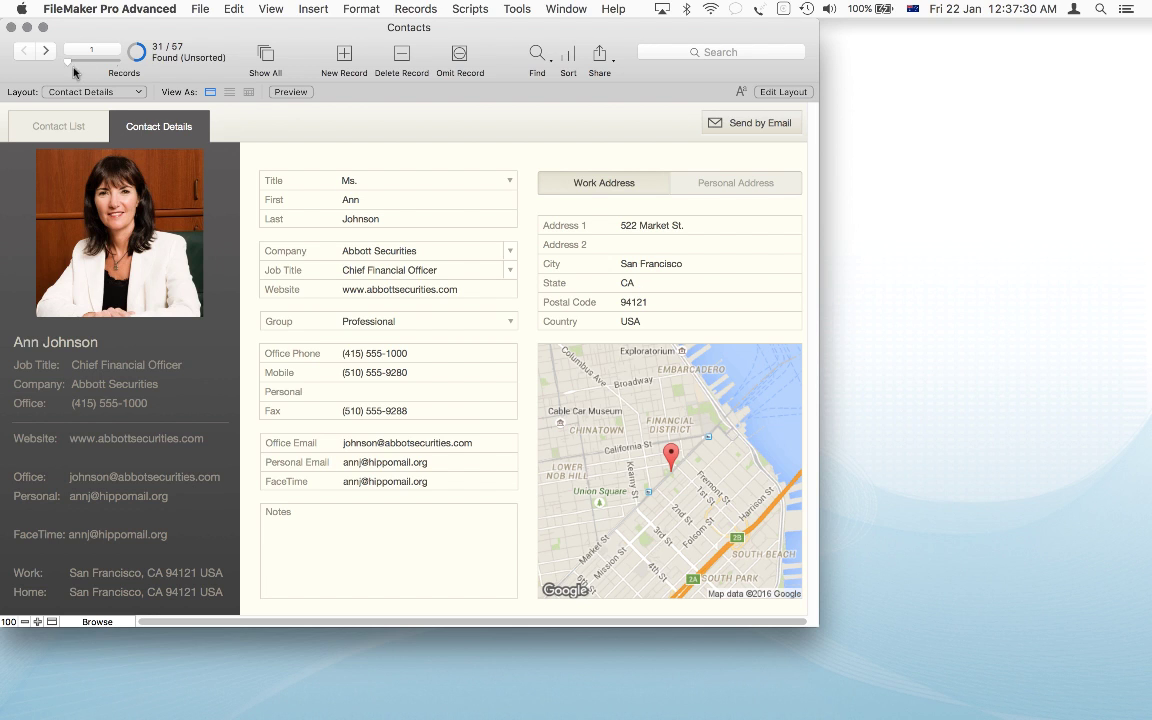
{"action": "left_click", "coordinate": [47, 51]}
{"action": "left_click", "coordinate": [47, 51]}
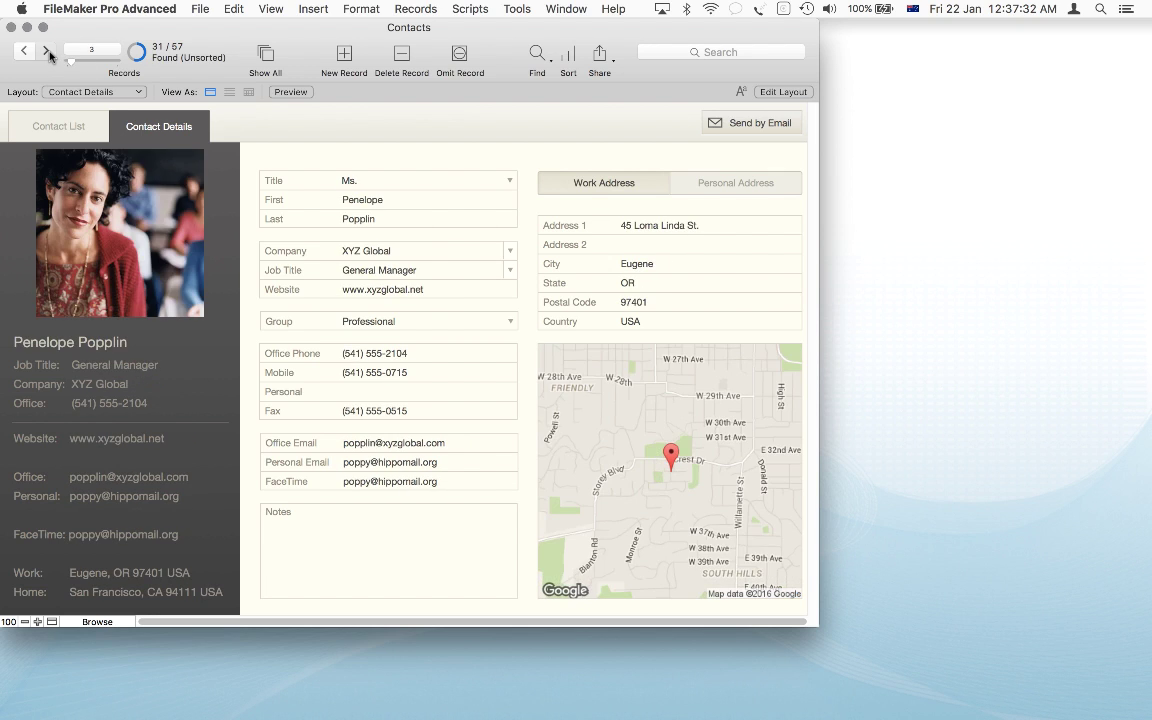
{"action": "left_click", "coordinate": [47, 51]}
{"action": "left_click", "coordinate": [47, 51]}
{"action": "left_click", "coordinate": [47, 51]}
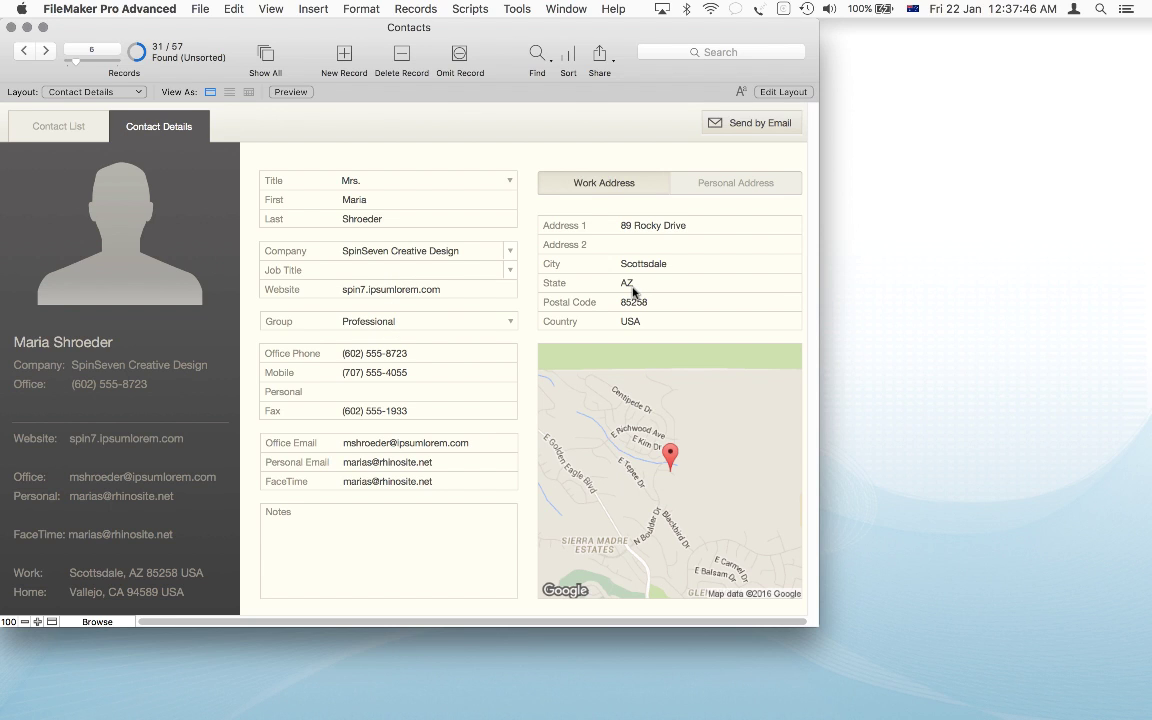
- Set up a find for the Professional group and add a second request with CA as the work address state
{"action": "left_click", "coordinate": [535, 52]}
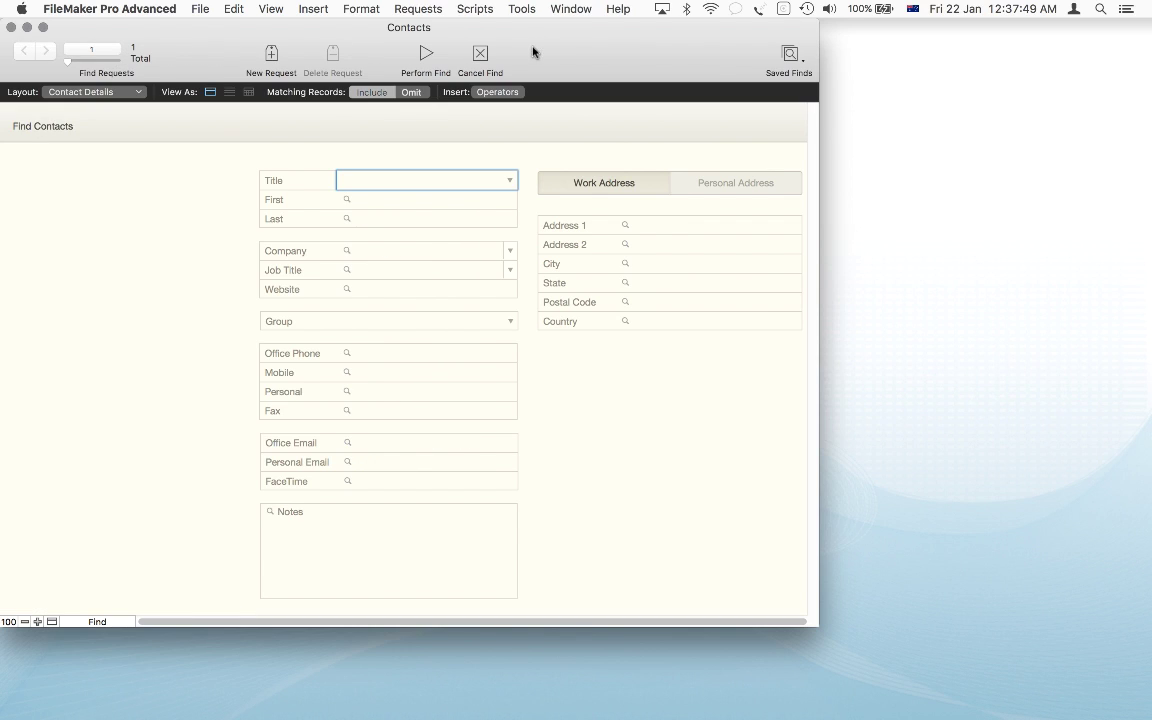
{"action": "left_click", "coordinate": [466, 326]}
{"action": "left_click", "coordinate": [465, 338]}
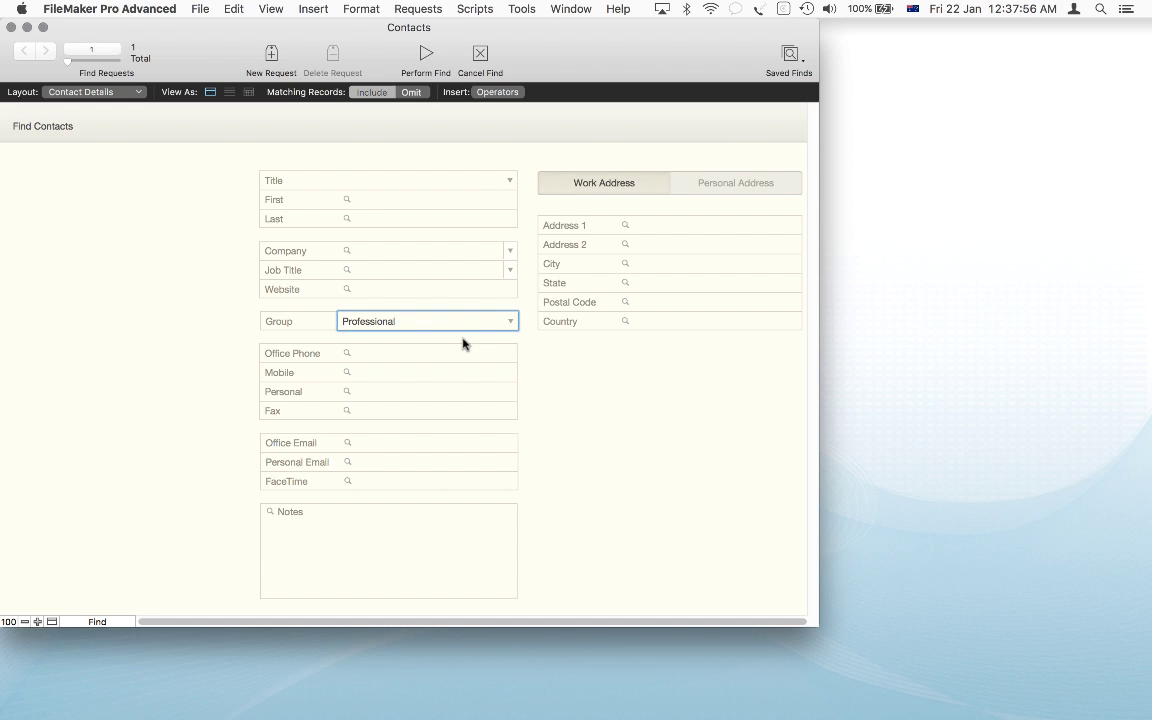
{"action": "left_click", "coordinate": [272, 57]}
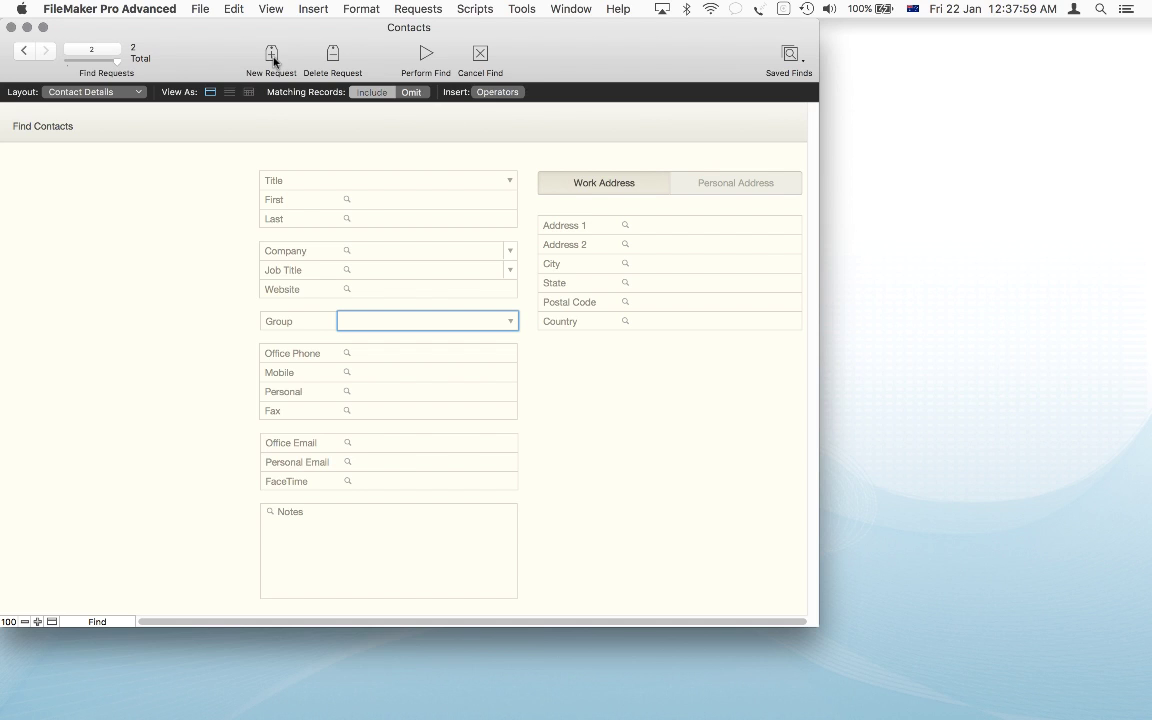
{"action": "left_click", "coordinate": [641, 285]}
{"action": "type", "text": "CA"}
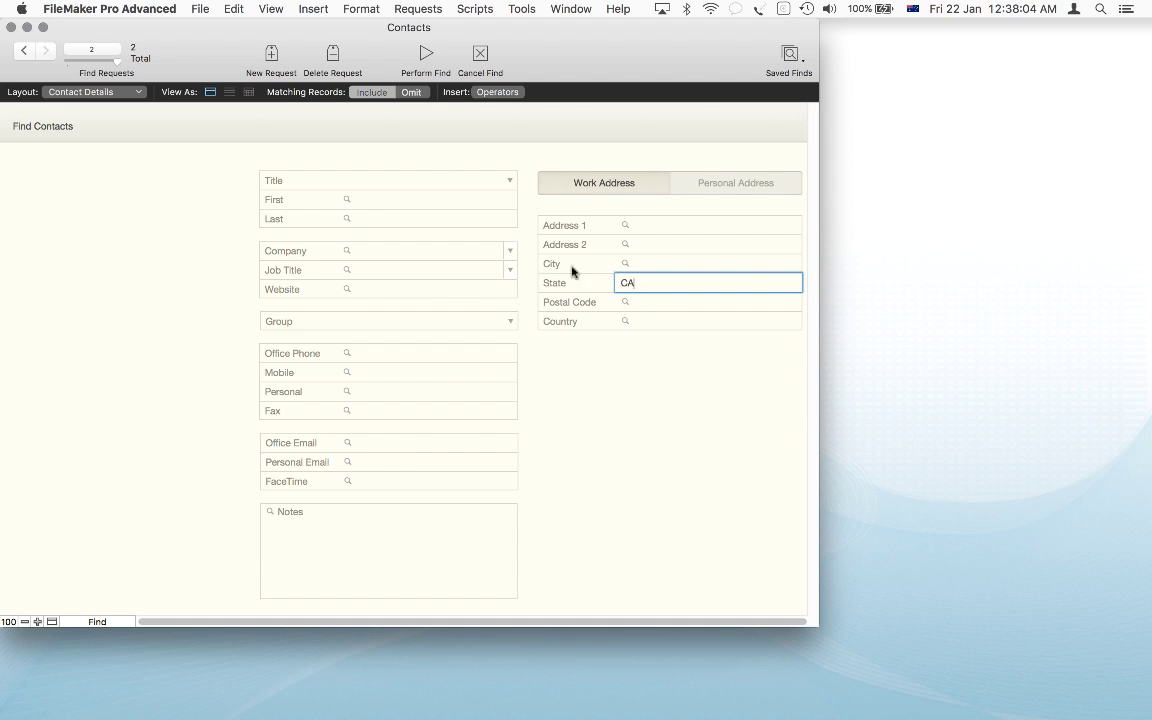
- Set the CA request to omit matching records, review both requests and perform the find
{"action": "left_click", "coordinate": [410, 93]}
{"action": "left_click", "coordinate": [26, 51]}
{"action": "left_click", "coordinate": [46, 50]}
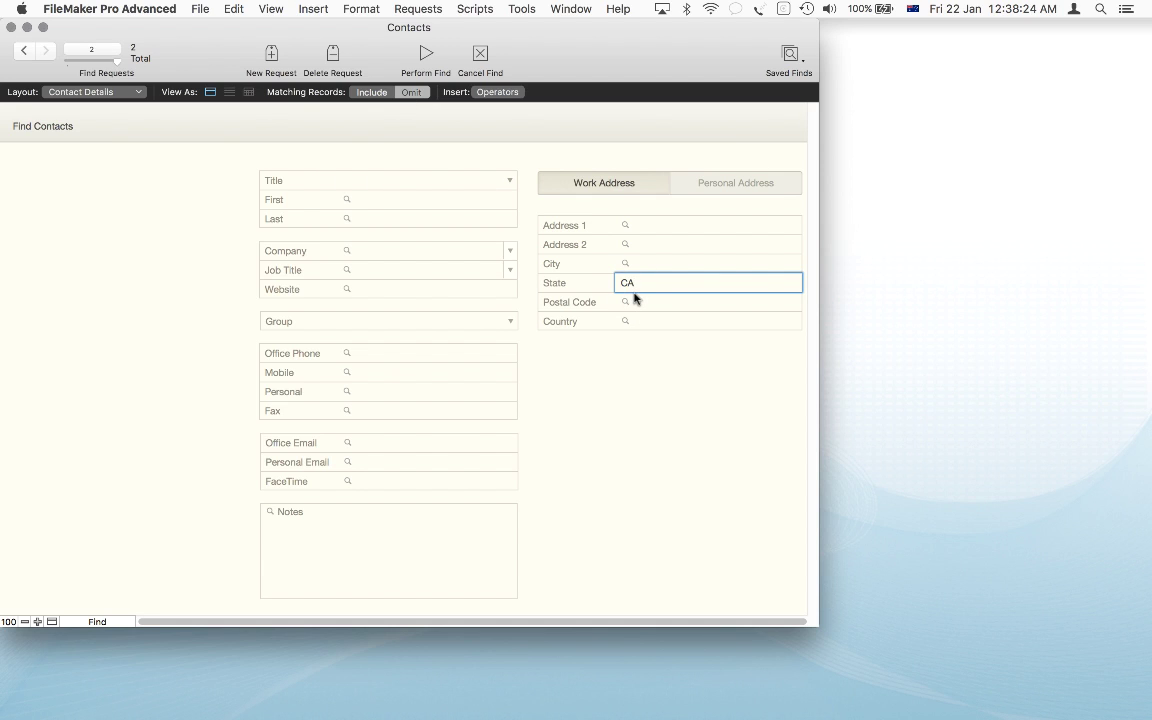
{"action": "left_click", "coordinate": [424, 57]}
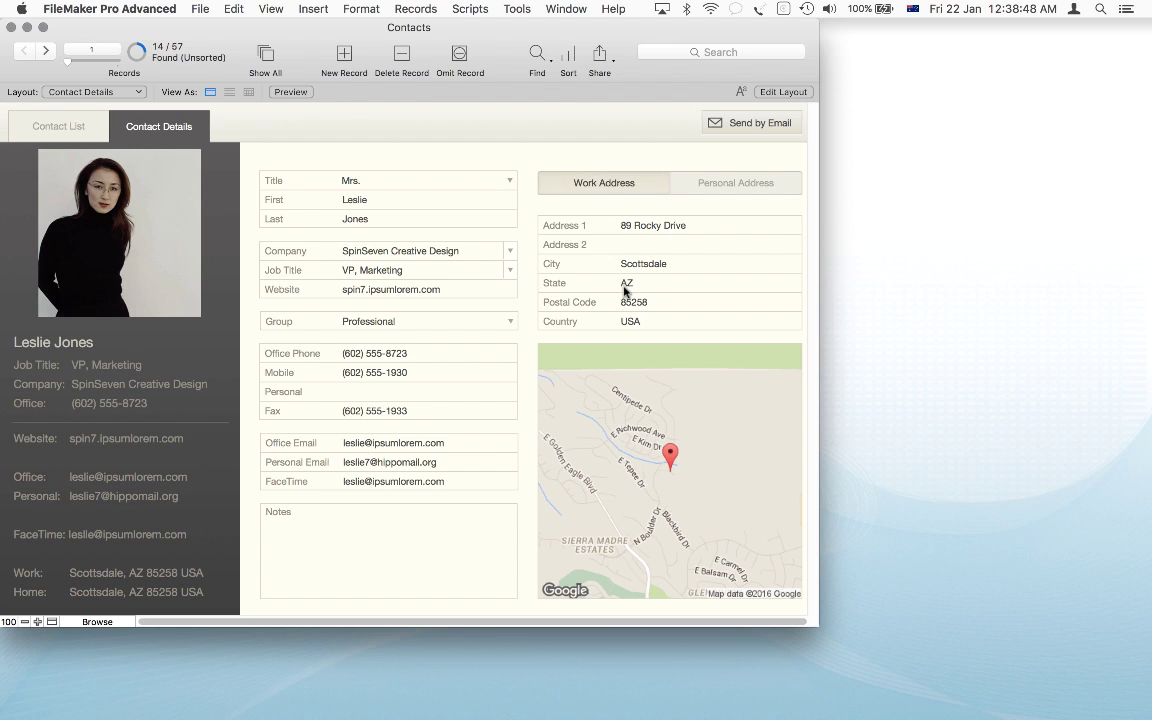
- Run a find in a single request for Professional group contacts whose work address state is CA
{"action": "left_click", "coordinate": [536, 53]}
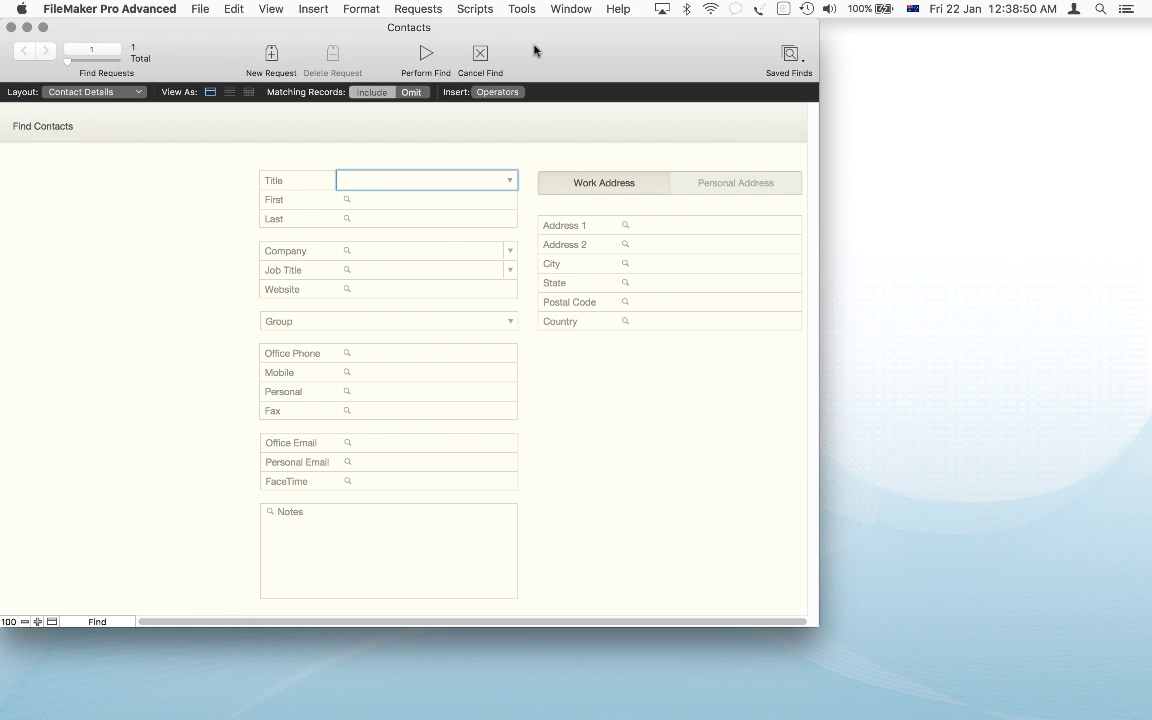
{"action": "left_click", "coordinate": [389, 322]}
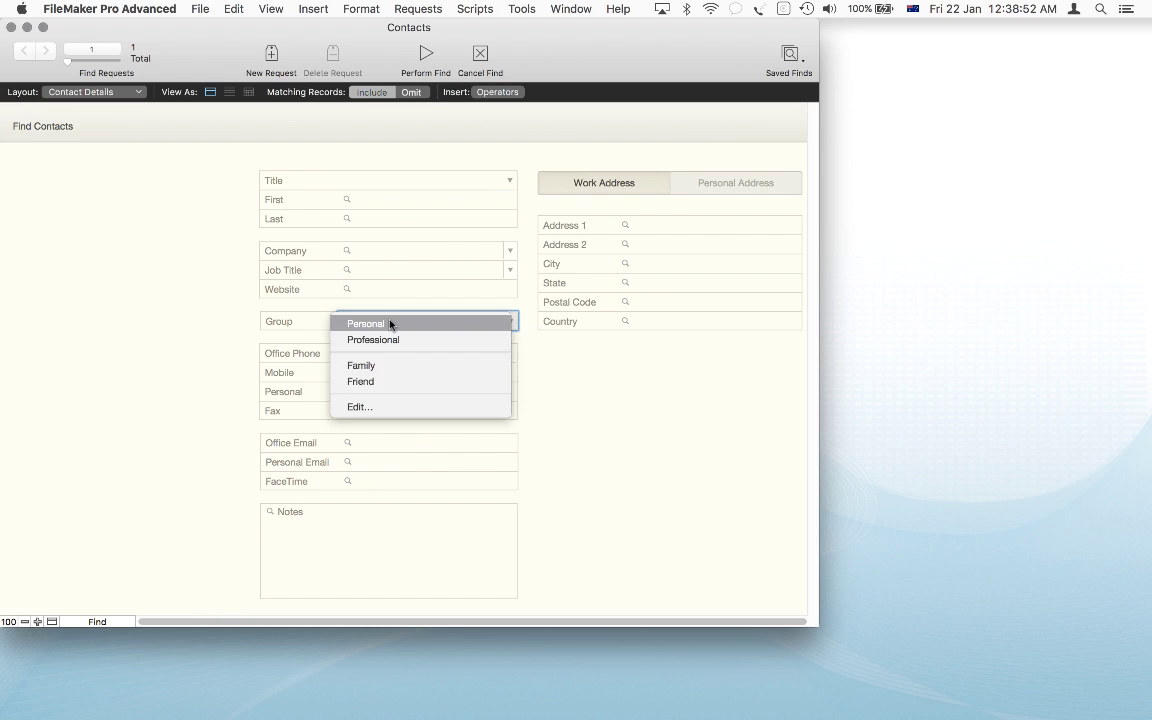
{"action": "left_click", "coordinate": [392, 340]}
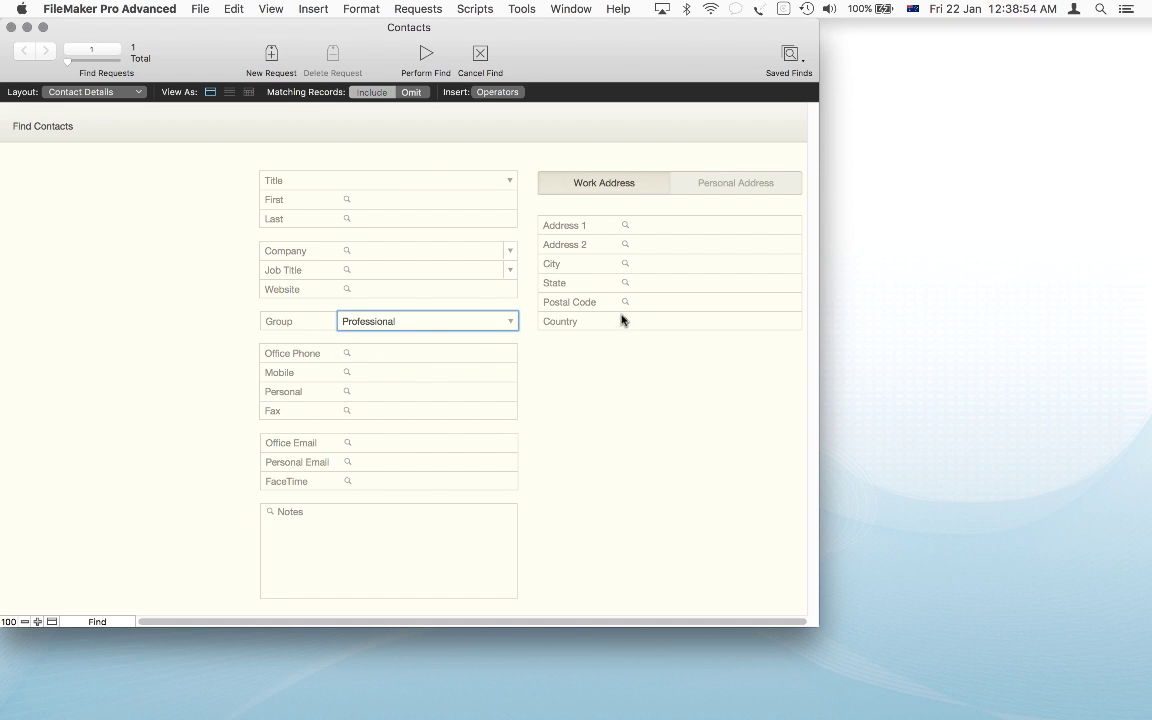
{"action": "left_click", "coordinate": [643, 285]}
{"action": "type", "text": "CA"}
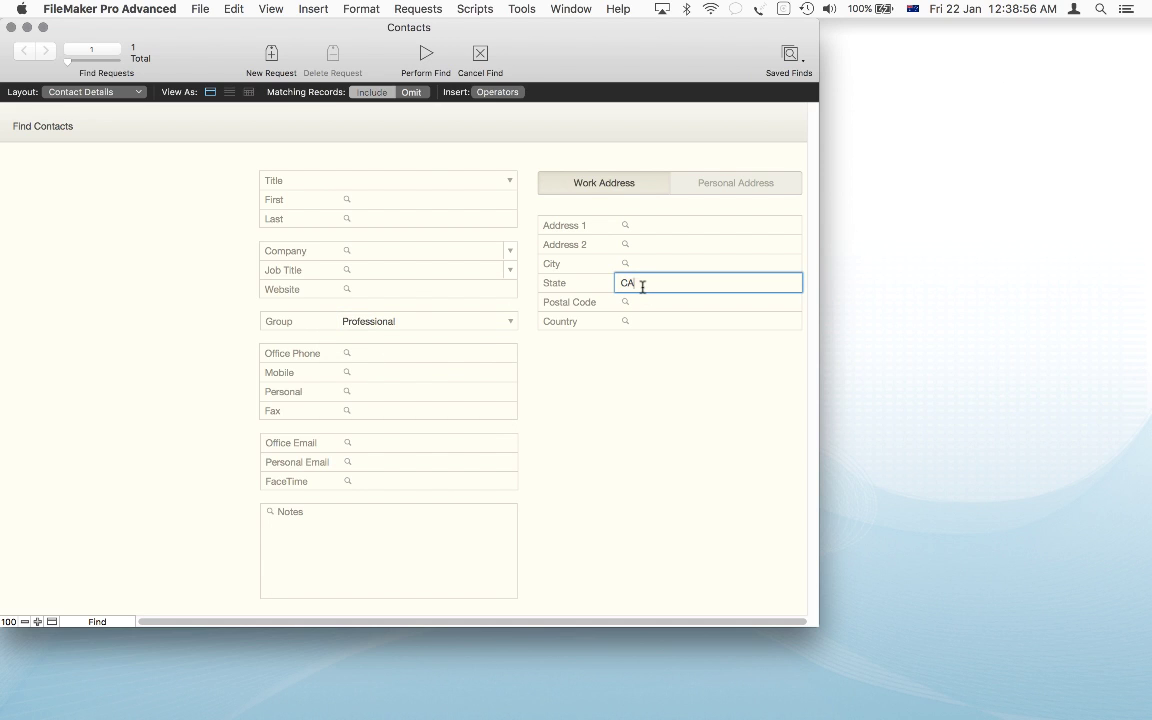
{"action": "left_click", "coordinate": [424, 53]}
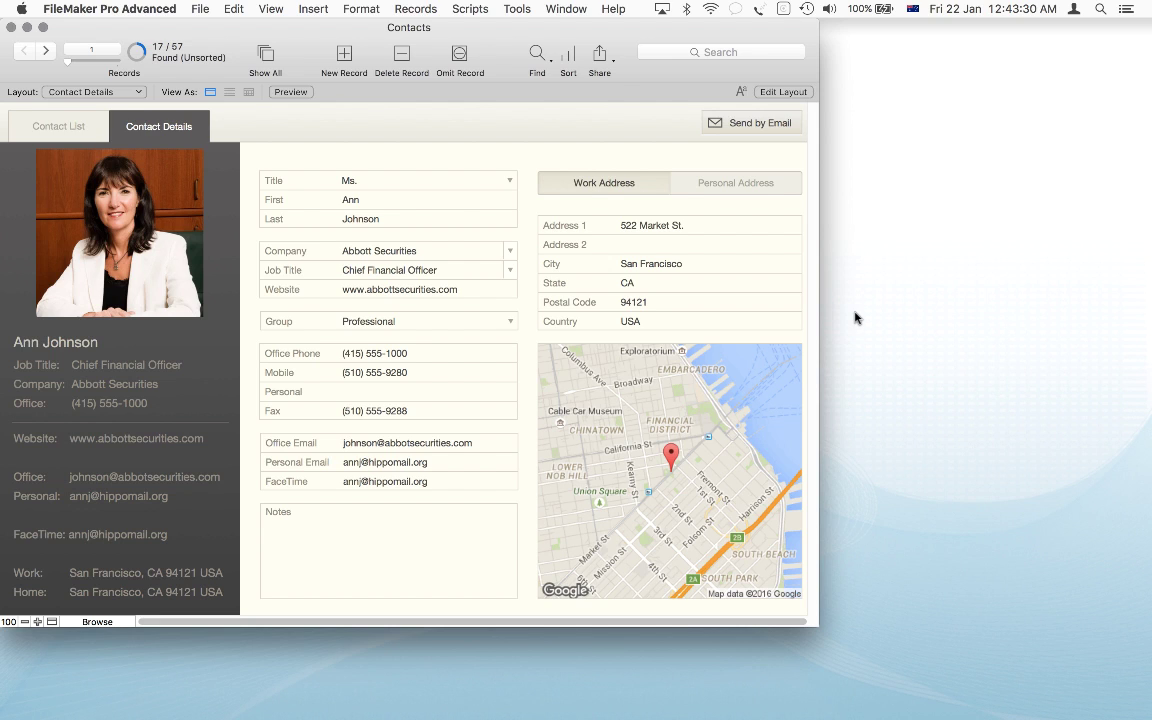
- Run a find with three separate requests for work address states CA, NV and AZ
{"action": "left_click", "coordinate": [535, 55]}
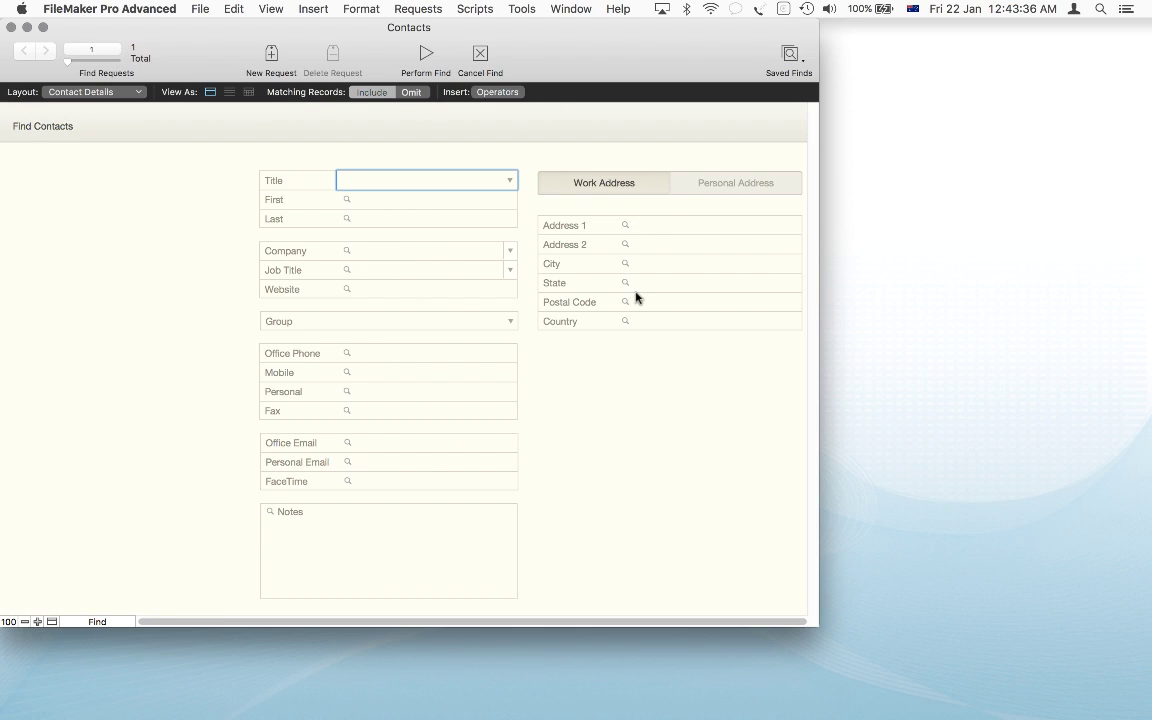
{"action": "left_click", "coordinate": [638, 286]}
{"action": "type", "text": "CA"}
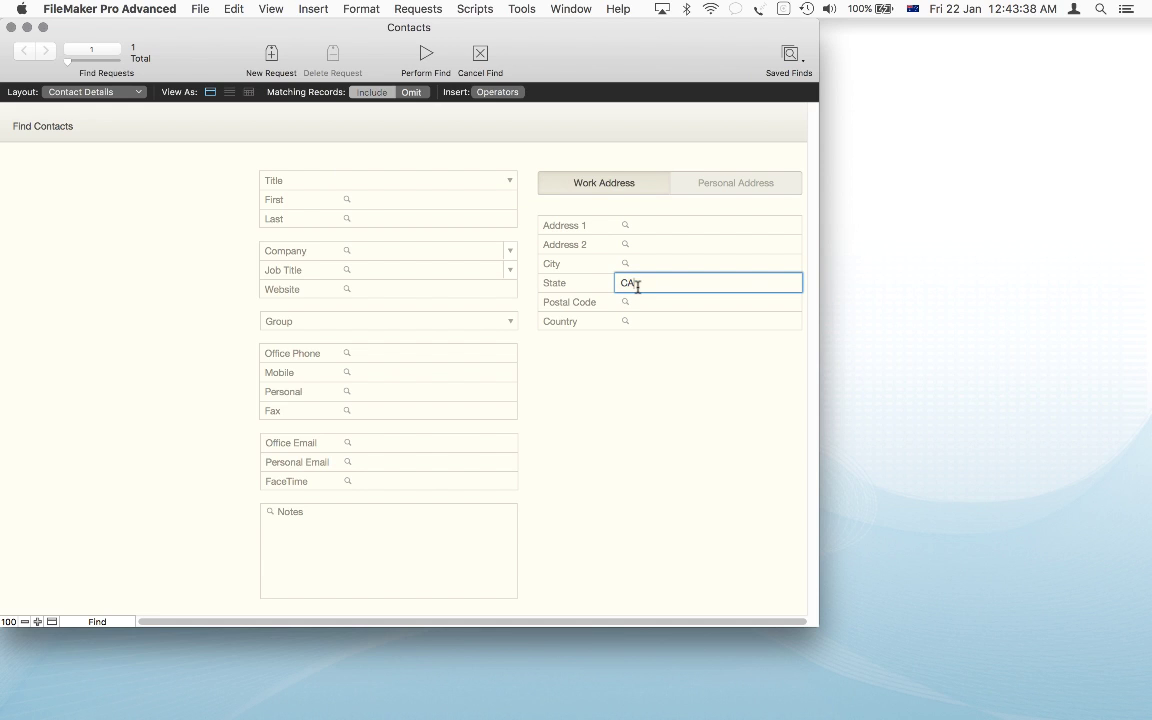
{"action": "left_click", "coordinate": [271, 55]}
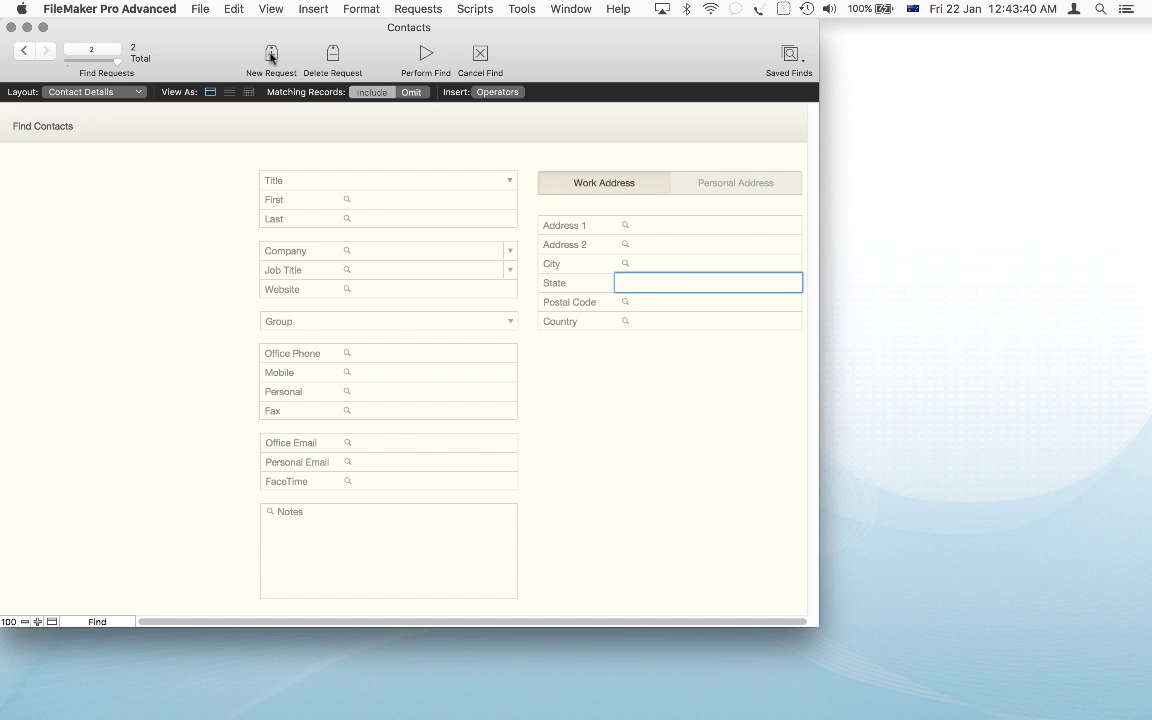
{"action": "type", "text": "nv"}
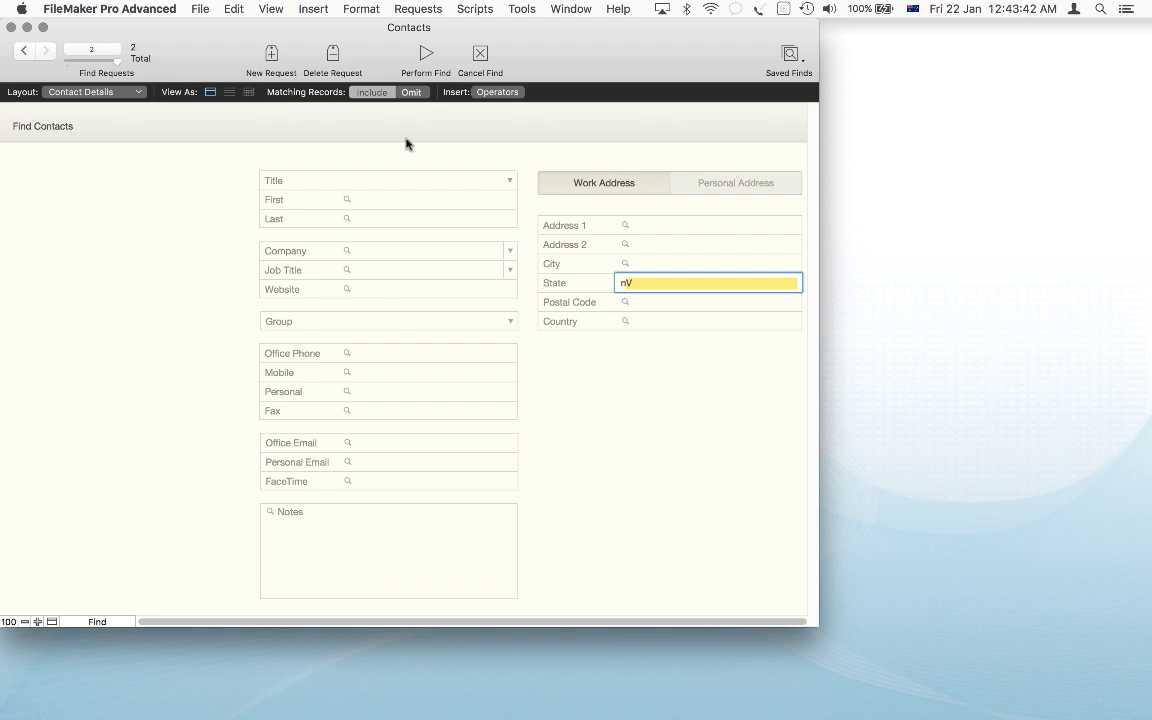
{"action": "left_click", "coordinate": [272, 56]}
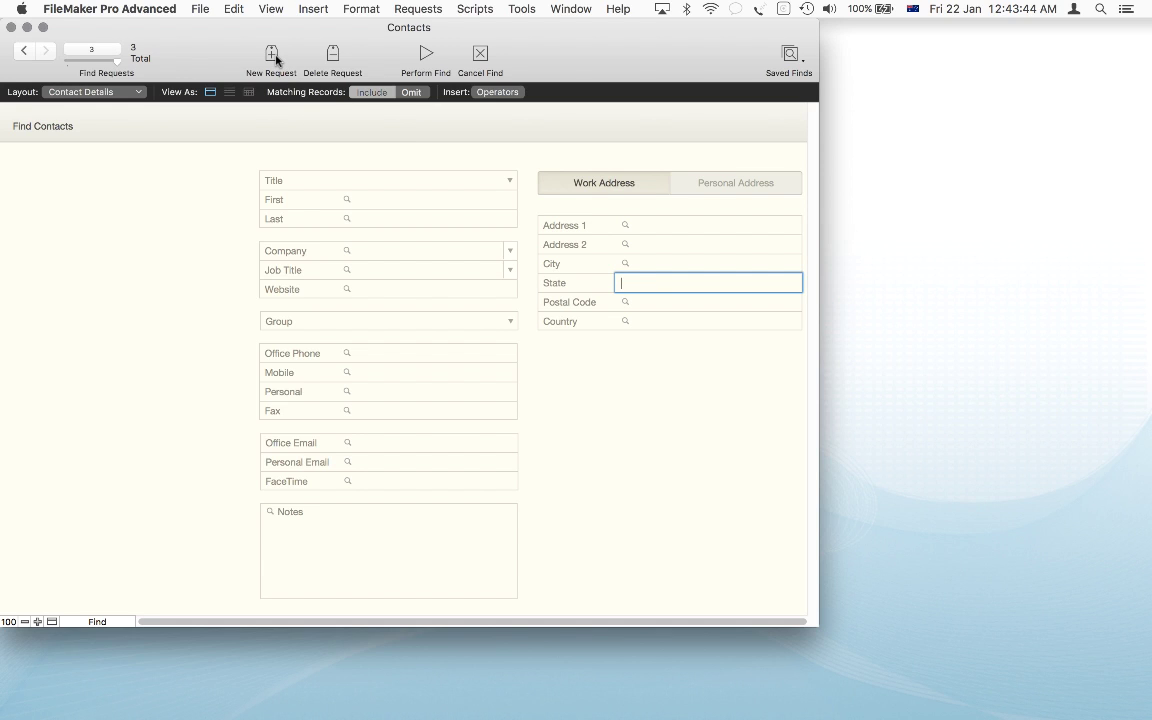
{"action": "type", "text": "az"}
{"action": "left_click", "coordinate": [423, 57]}
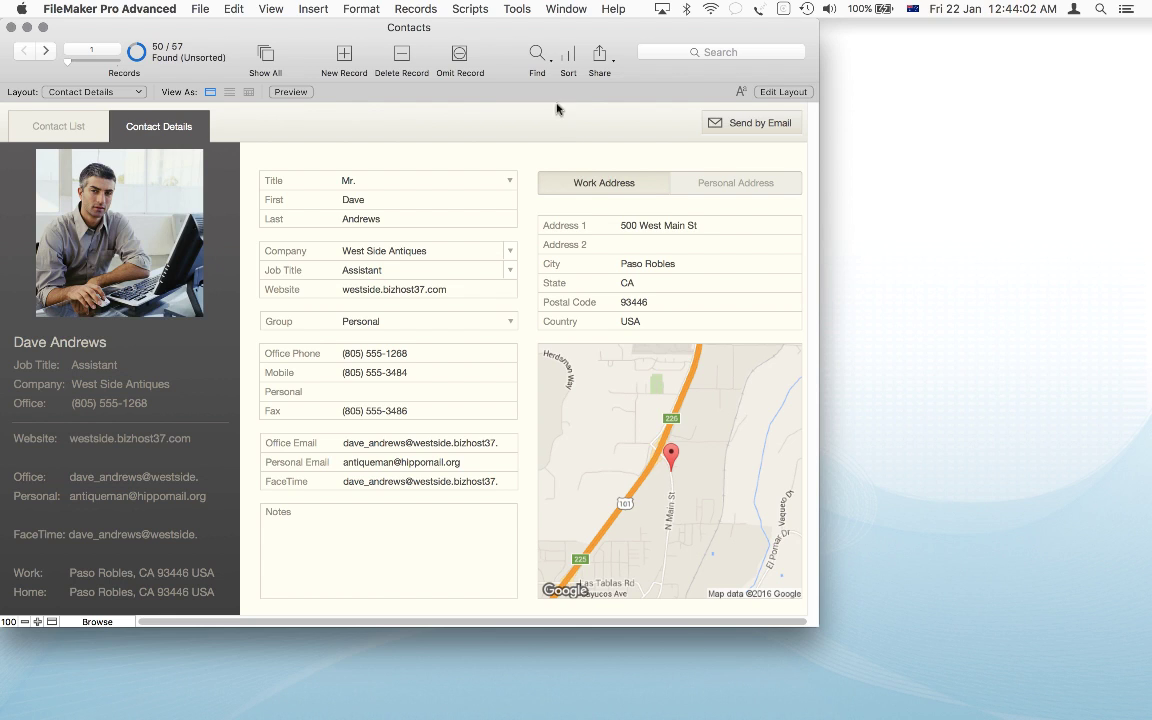
- Run a new find for contacts whose work address state is CA
{"action": "left_click", "coordinate": [537, 56]}
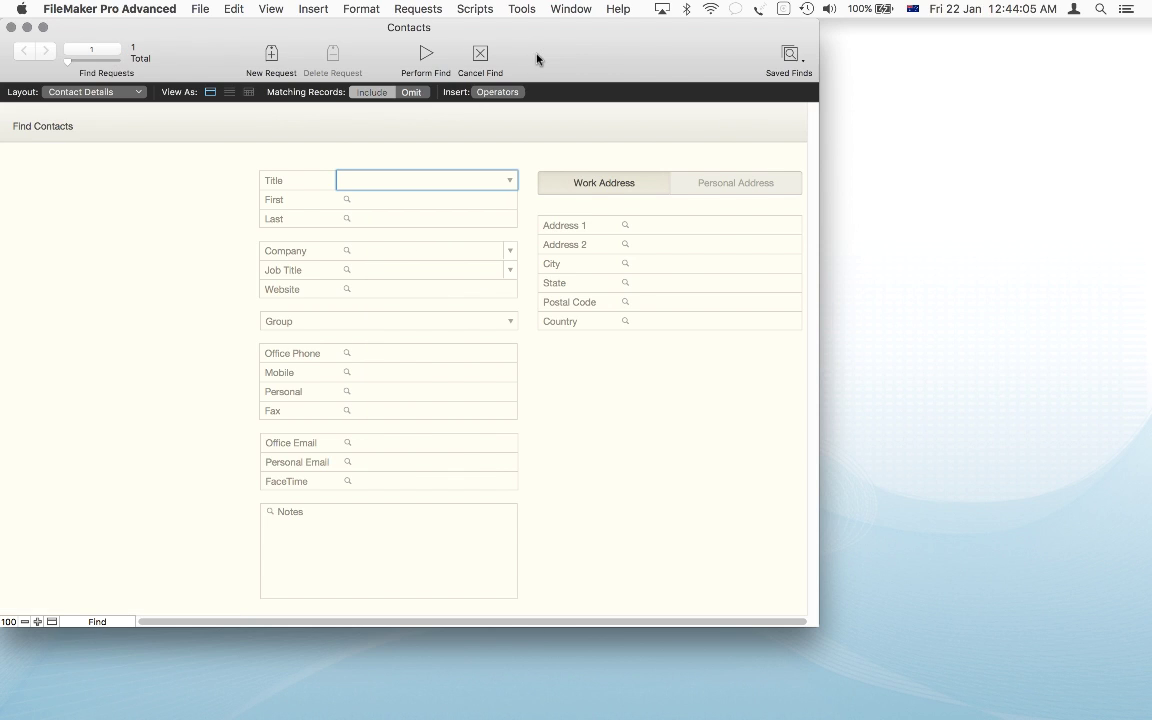
{"action": "left_click", "coordinate": [634, 285]}
{"action": "type", "text": "cA"}
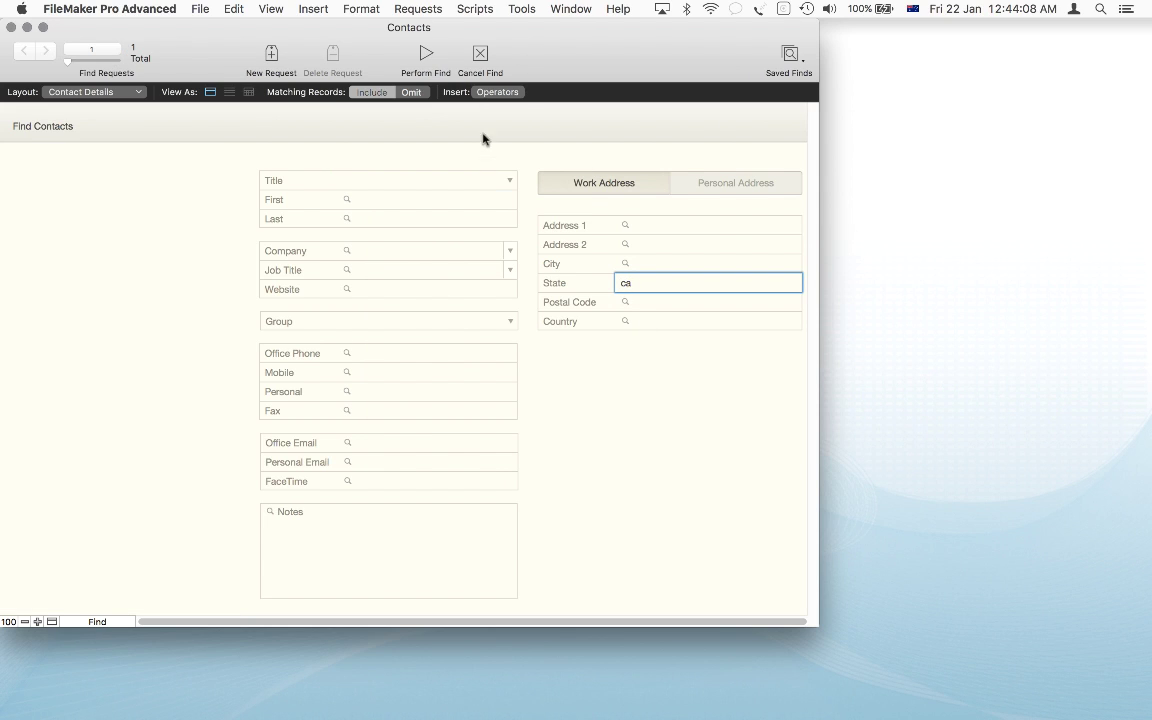
{"action": "left_click", "coordinate": [426, 58]}
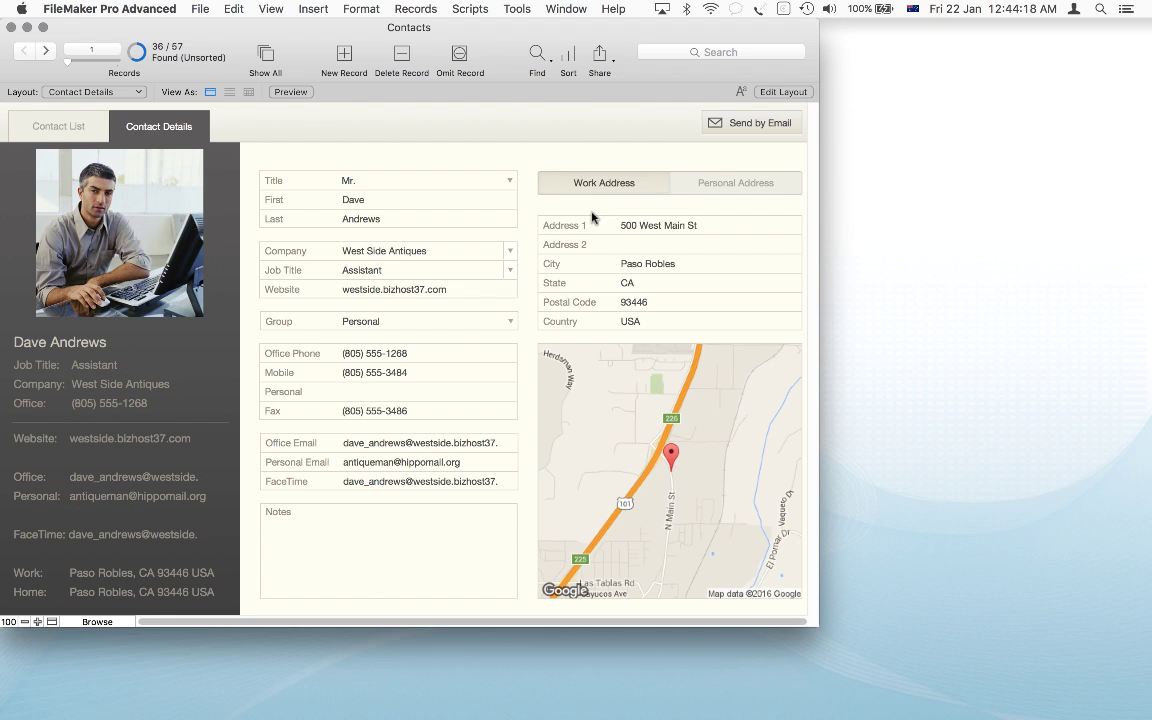
- Extend the found set with contacts whose work address state is NV
{"action": "left_click", "coordinate": [536, 52]}
{"action": "left_click", "coordinate": [627, 282]}
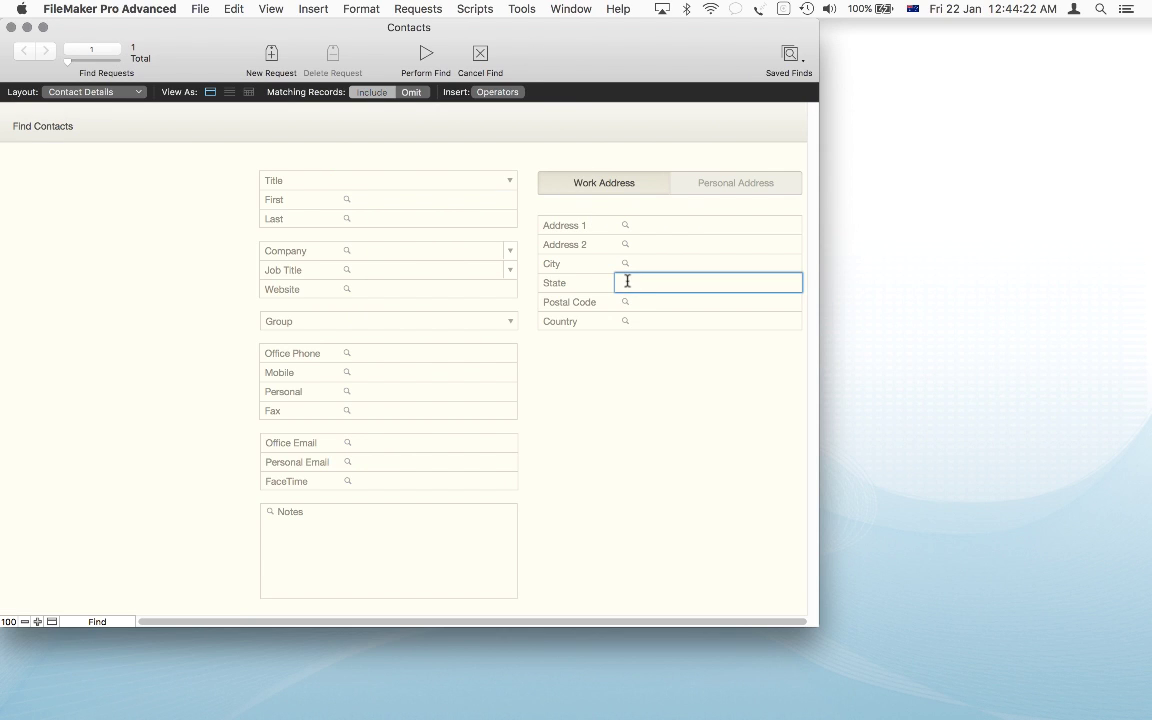
{"action": "type", "text": "nv"}
{"action": "left_click", "coordinate": [425, 11]}
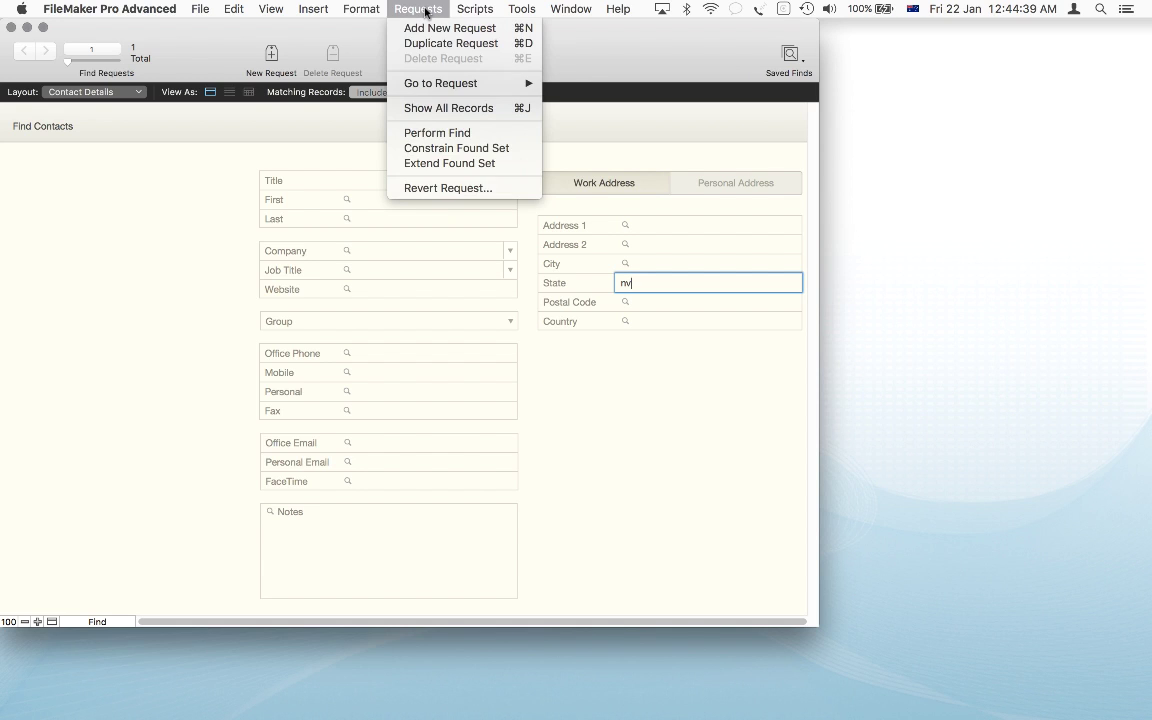
{"action": "left_click", "coordinate": [476, 171]}
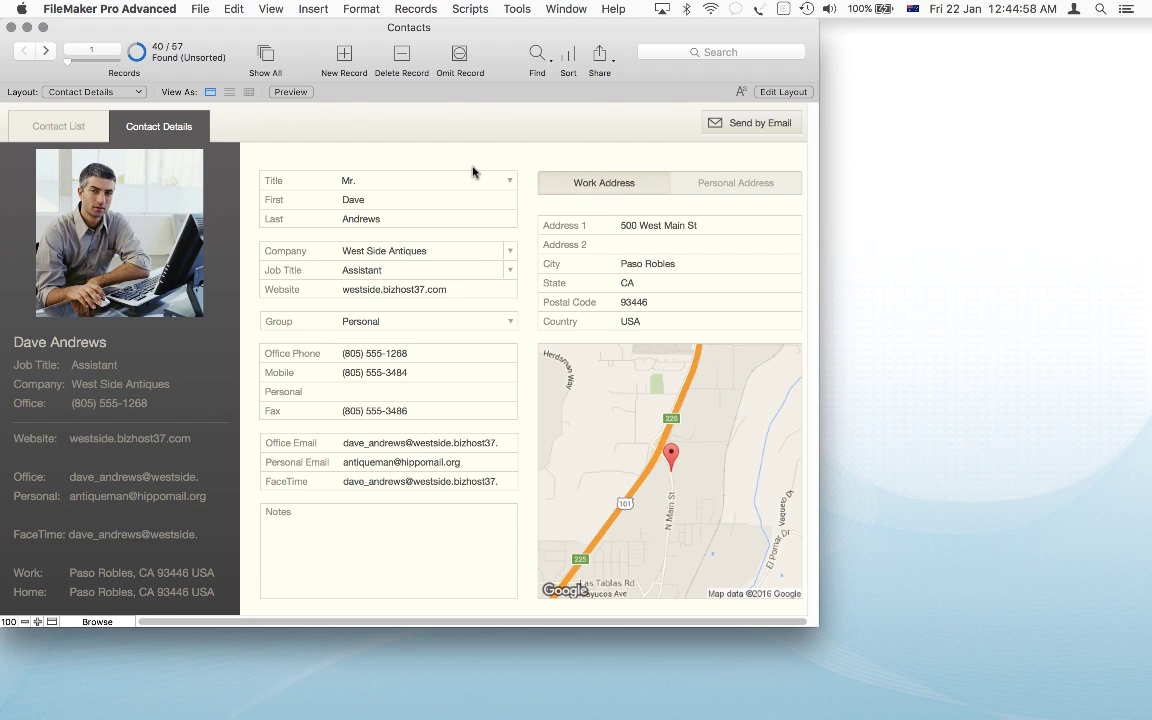
- Extend the found set with contacts whose work address state is AZ
{"action": "left_click", "coordinate": [537, 57]}
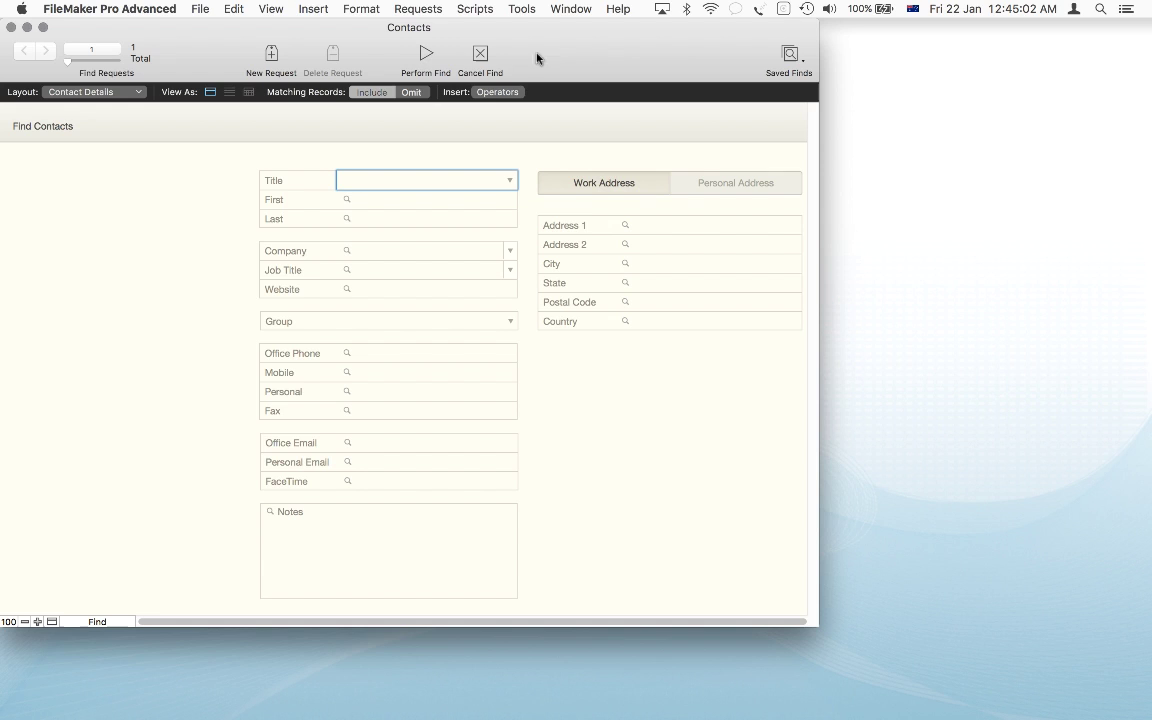
{"action": "left_click", "coordinate": [633, 282]}
{"action": "type", "text": "az"}
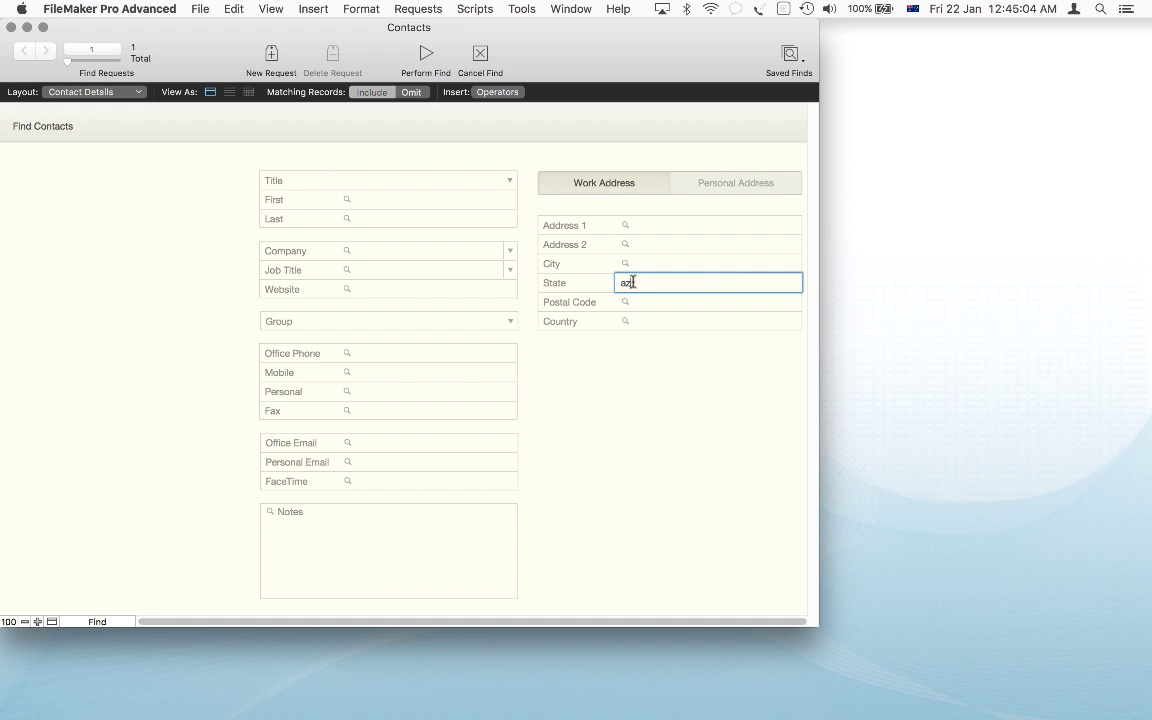
{"action": "left_click", "coordinate": [432, 9]}
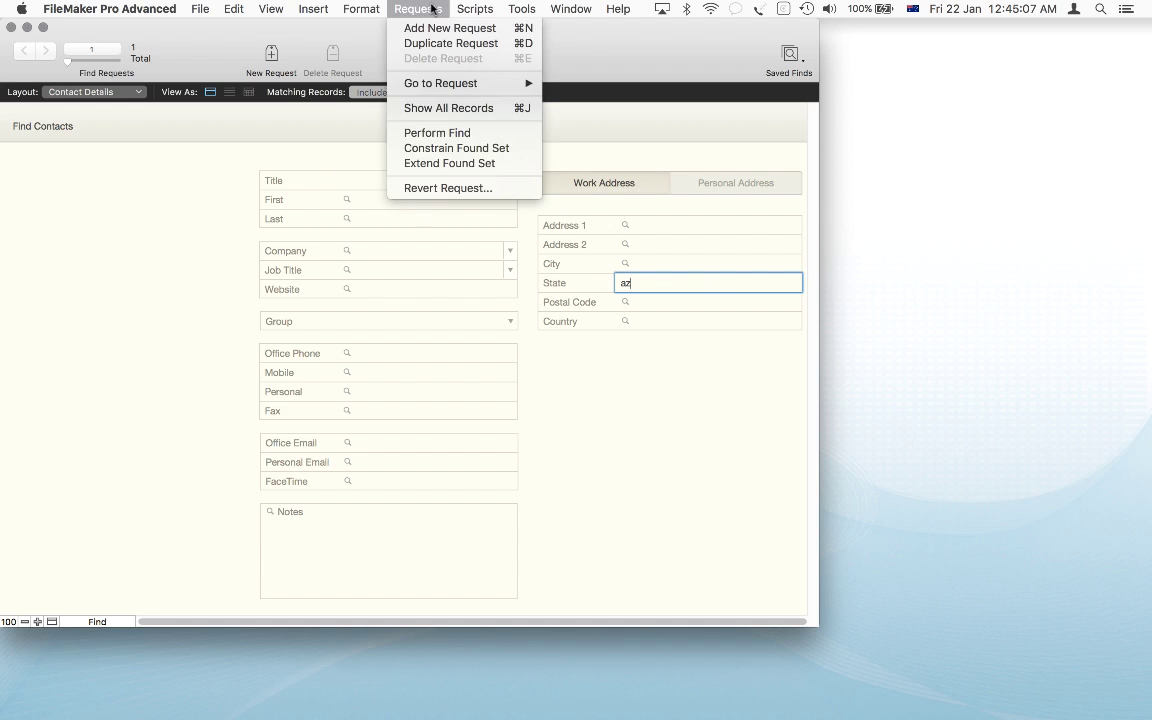
{"action": "left_click", "coordinate": [470, 166]}
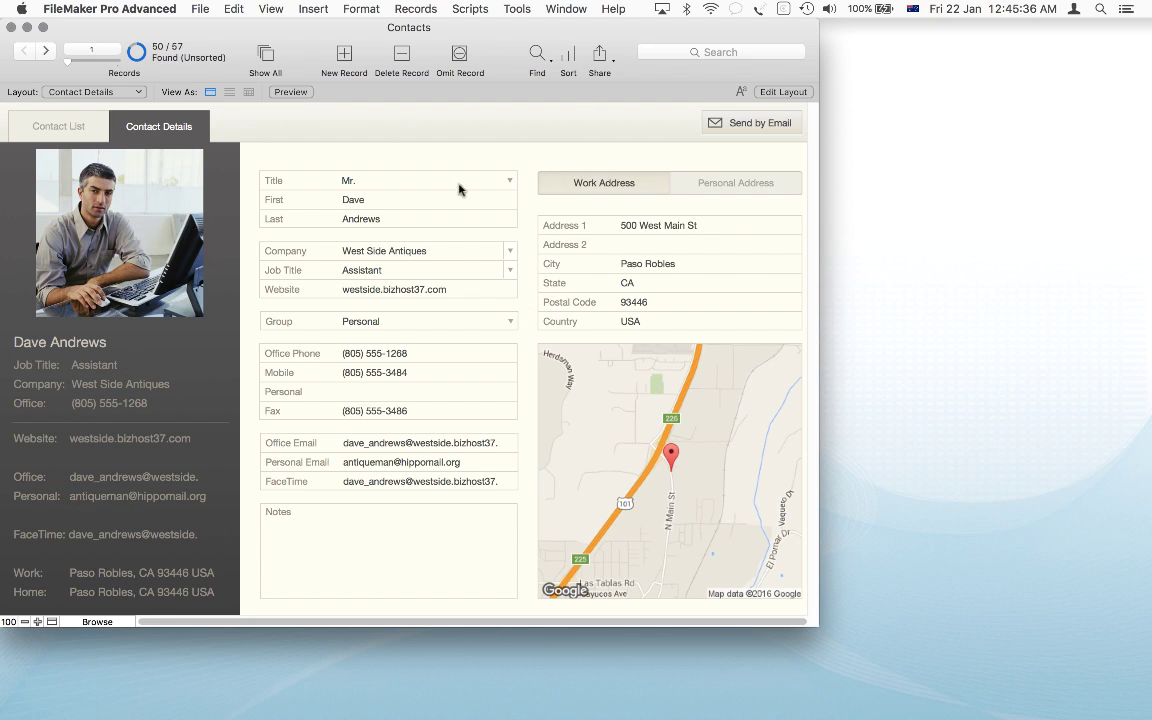
- Constrain the found set with a request that omits contacts whose work address state is NV
{"action": "left_click", "coordinate": [537, 57]}
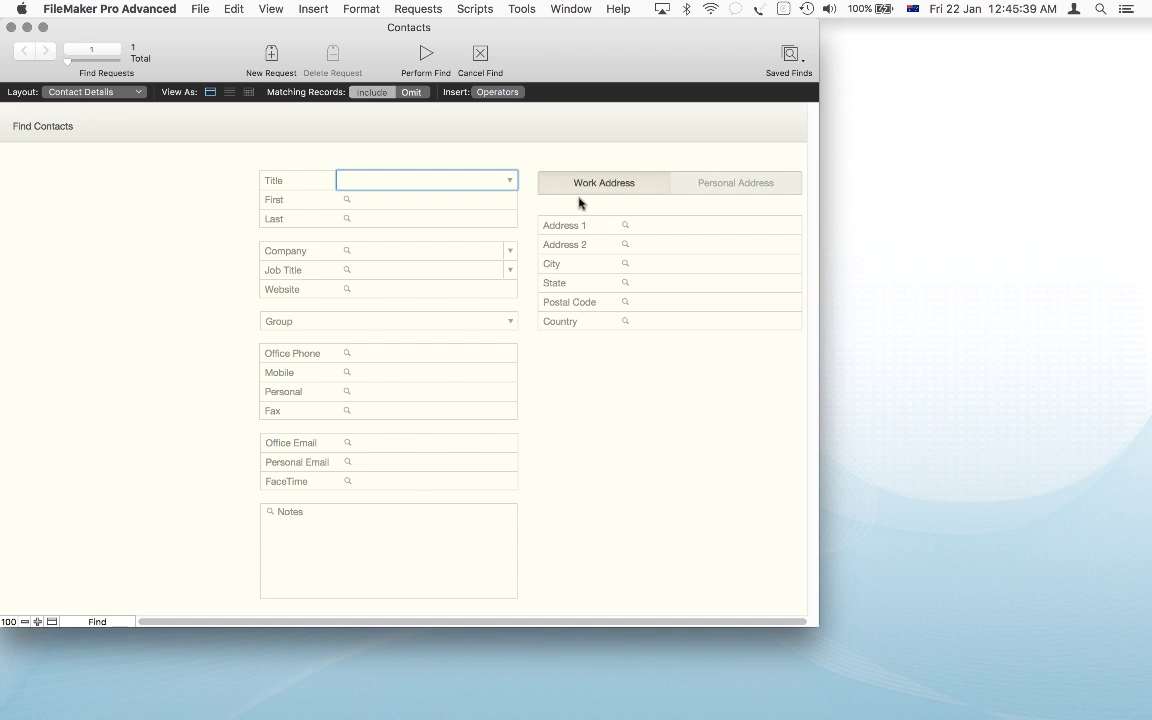
{"action": "left_click", "coordinate": [633, 282]}
{"action": "type", "text": "nv"}
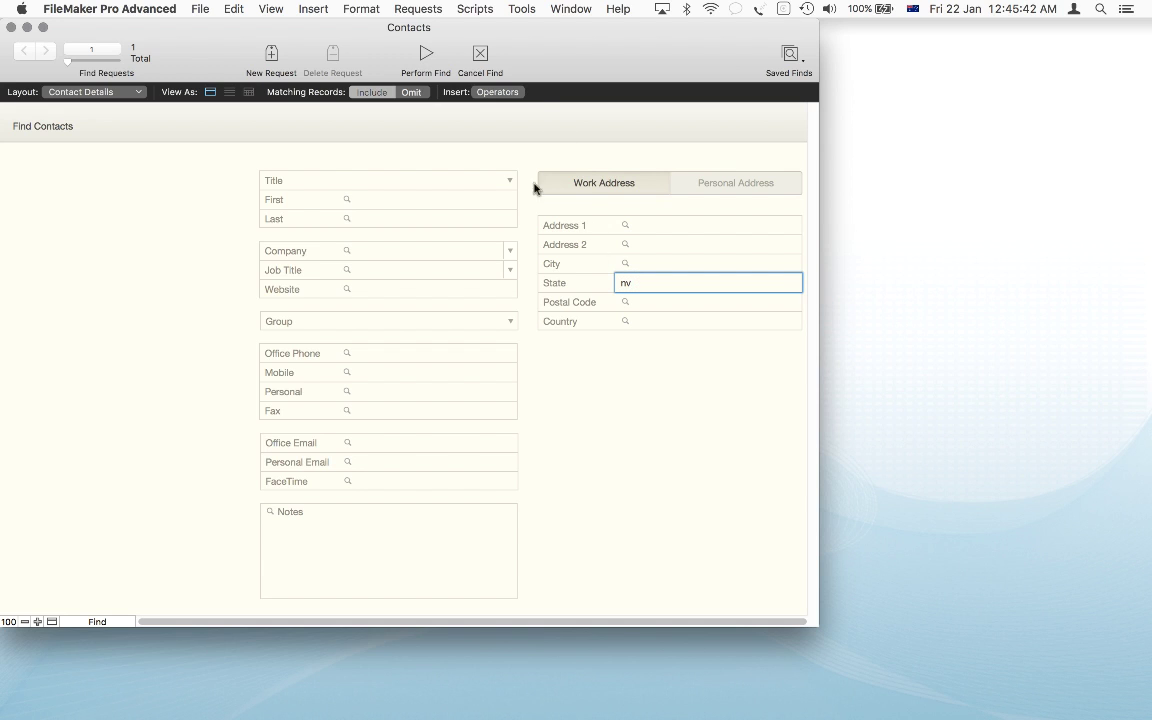
{"action": "left_click", "coordinate": [416, 10]}
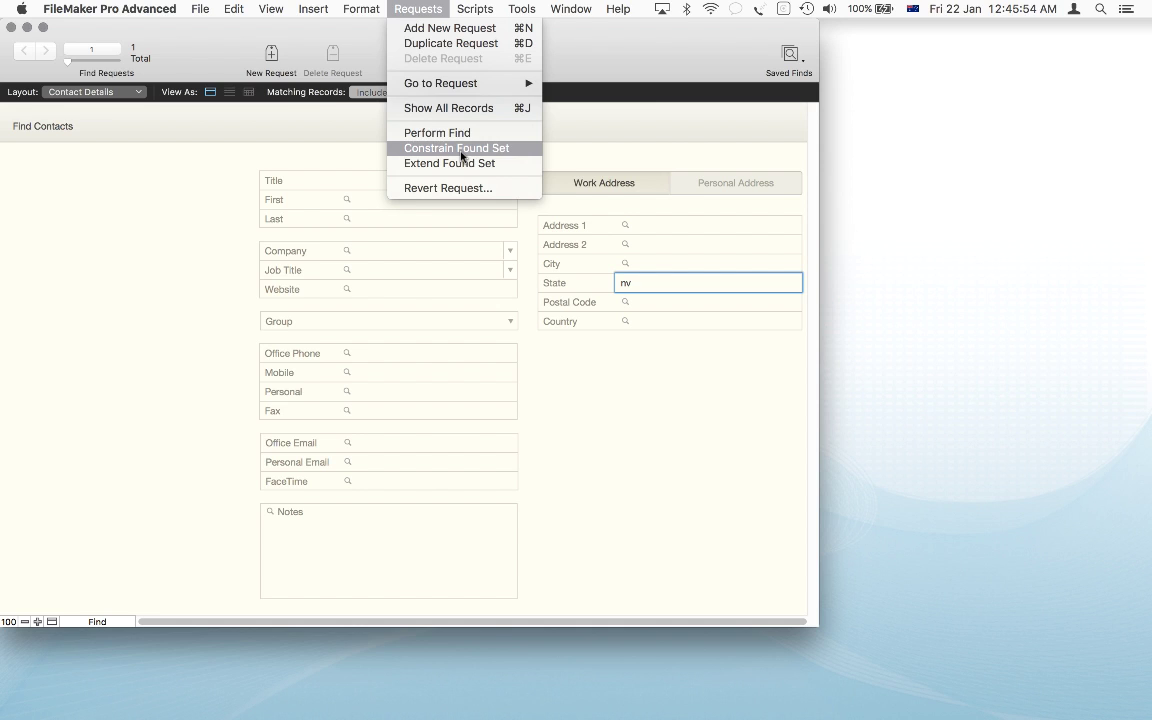
{"action": "left_click", "coordinate": [349, 128]}
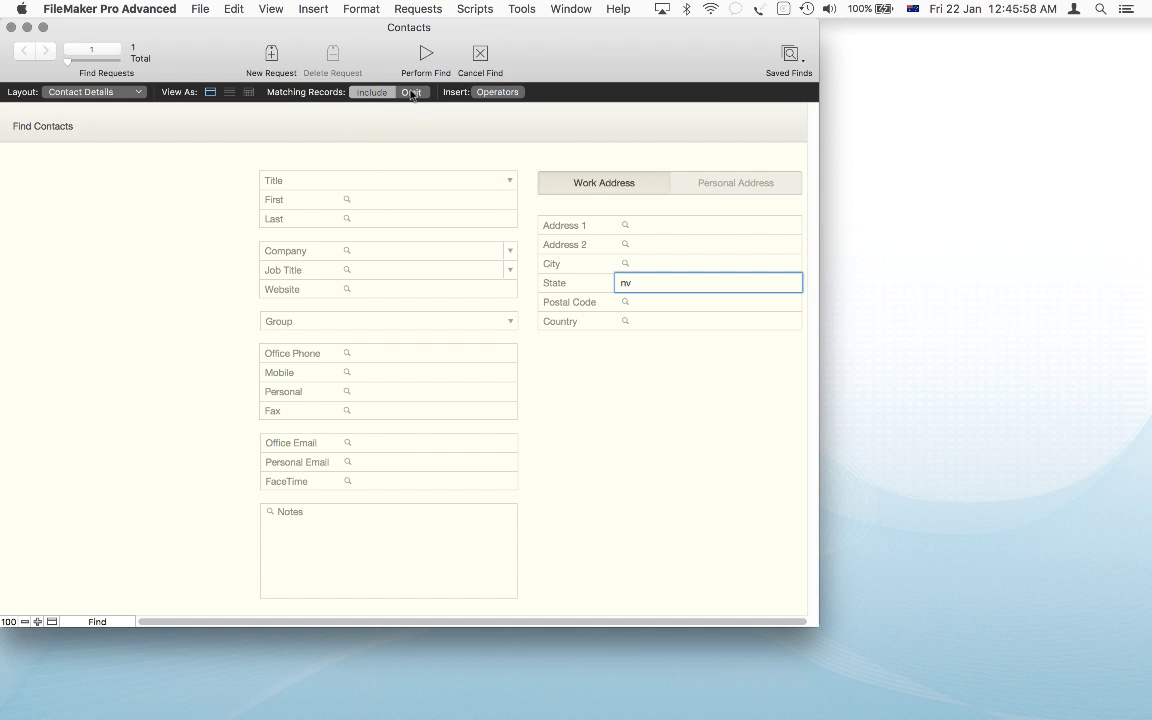
{"action": "left_click", "coordinate": [410, 93]}
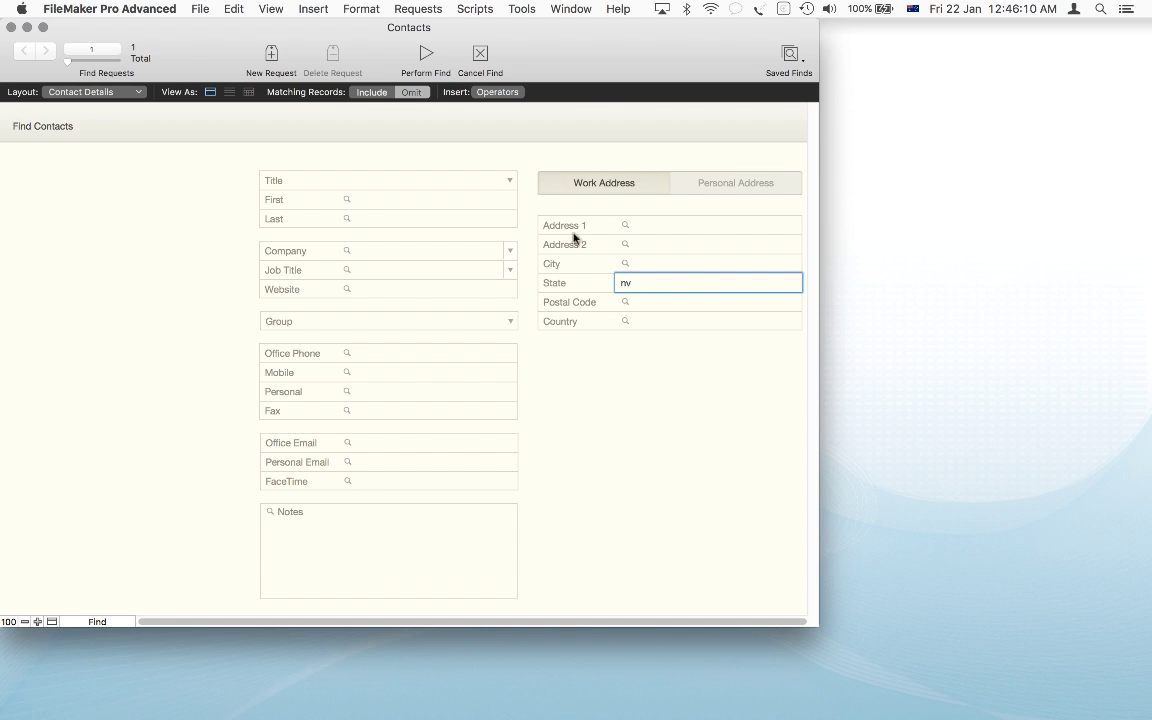
{"action": "left_click", "coordinate": [421, 10]}
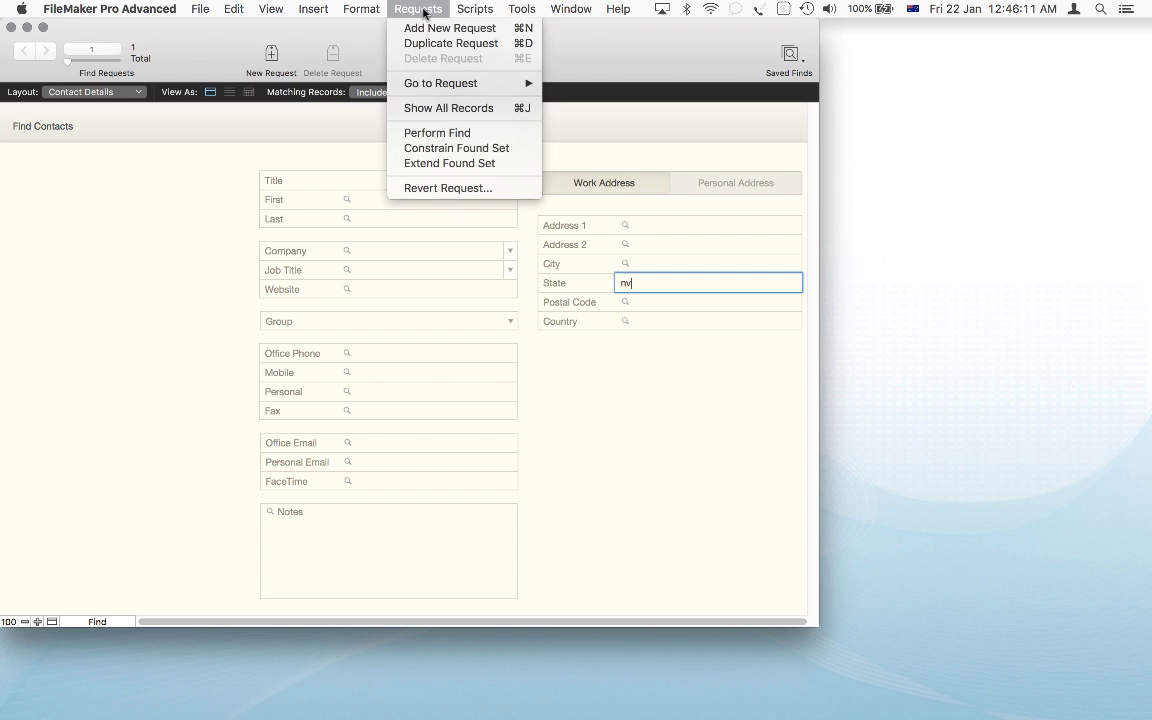
{"action": "left_click", "coordinate": [474, 150]}
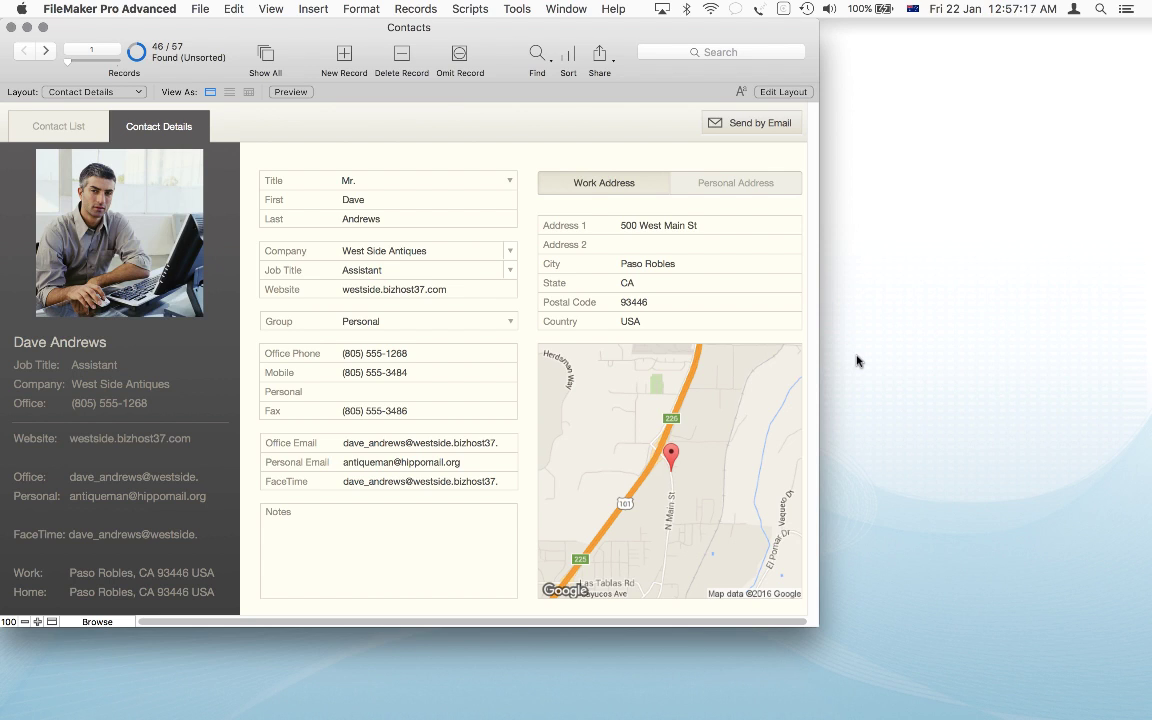
- Run a new find for contacts whose work address state is NV
{"action": "key", "text": "super+f"}
{"action": "left_click", "coordinate": [652, 281]}
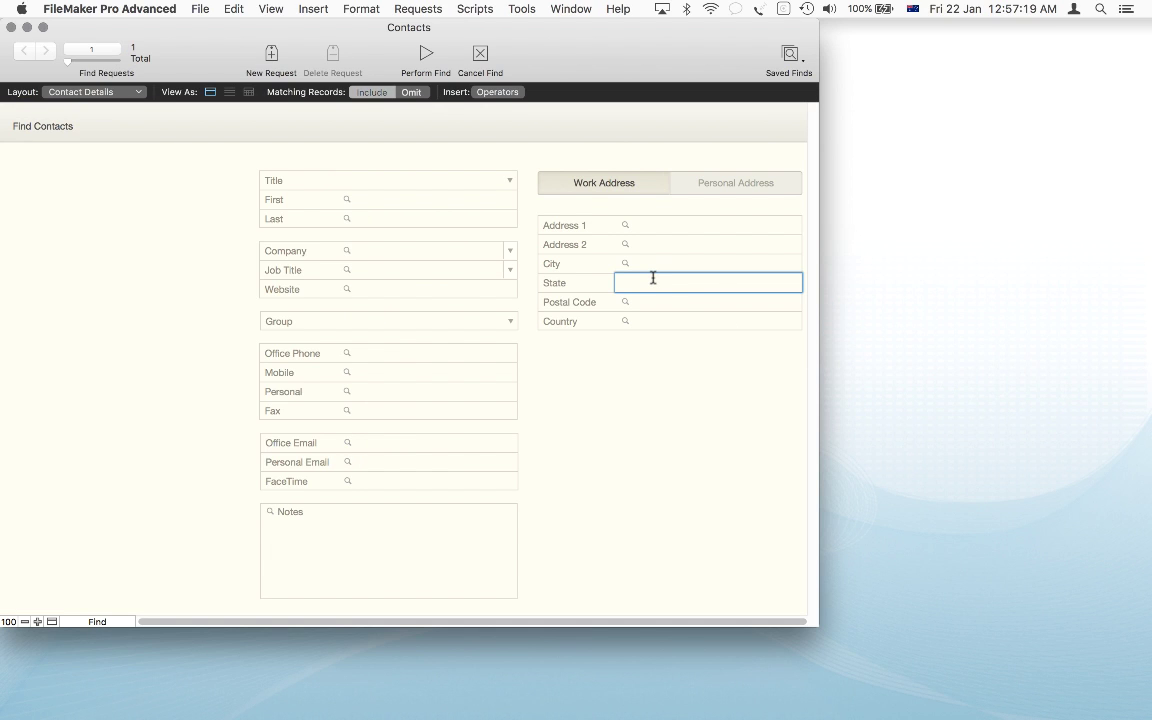
{"action": "type", "text": "nv"}
{"action": "key", "text": "Return"}
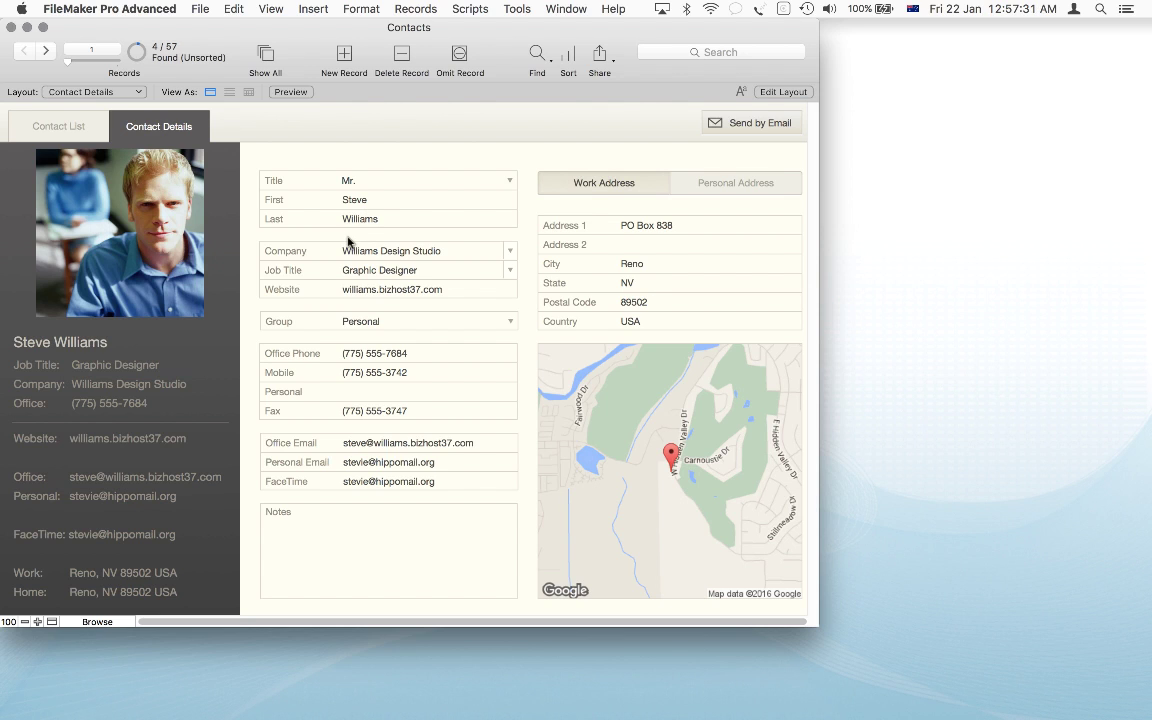
- Go to the second record of the found set and omit it
{"action": "left_click", "coordinate": [46, 50]}
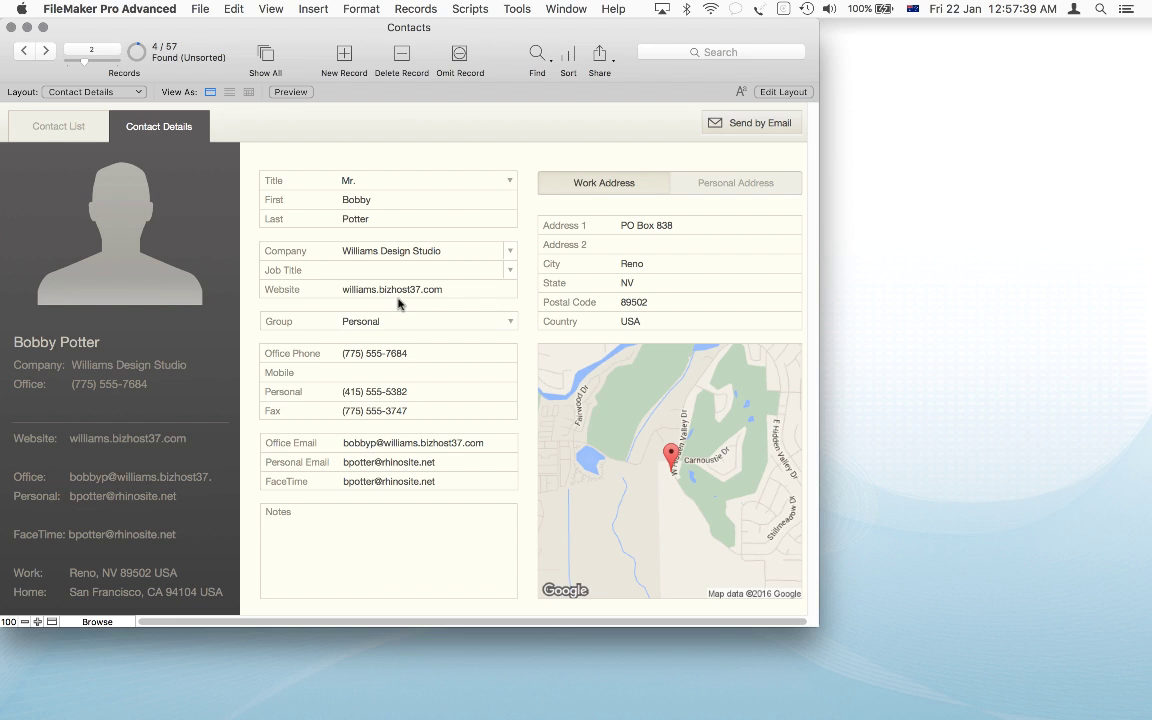
{"action": "left_click", "coordinate": [416, 10]}
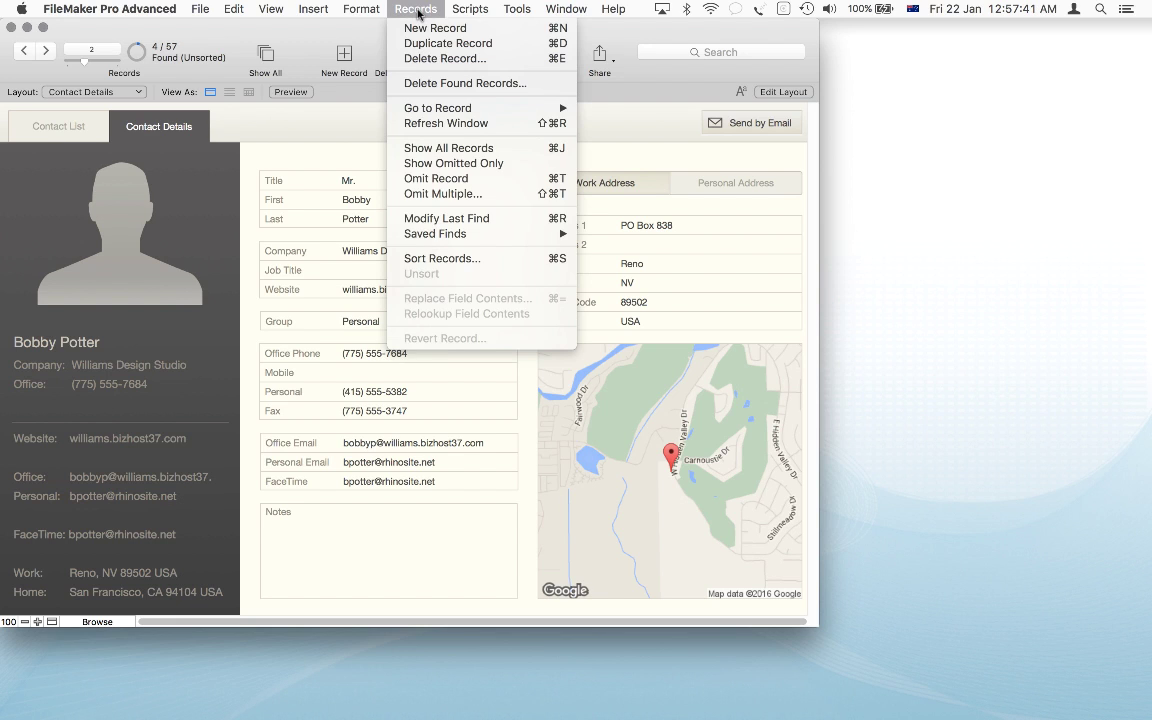
{"action": "left_click", "coordinate": [466, 180]}
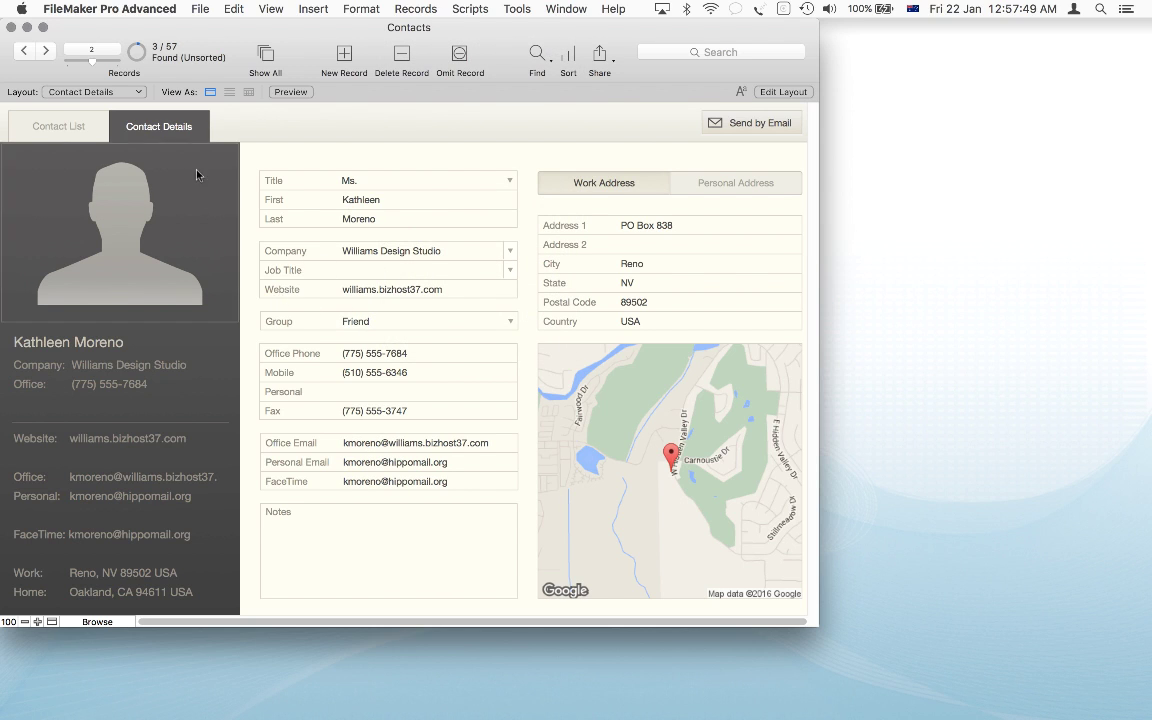
- View the remaining found records in the contact list and open the first listed contact's details
{"action": "left_click", "coordinate": [44, 51]}
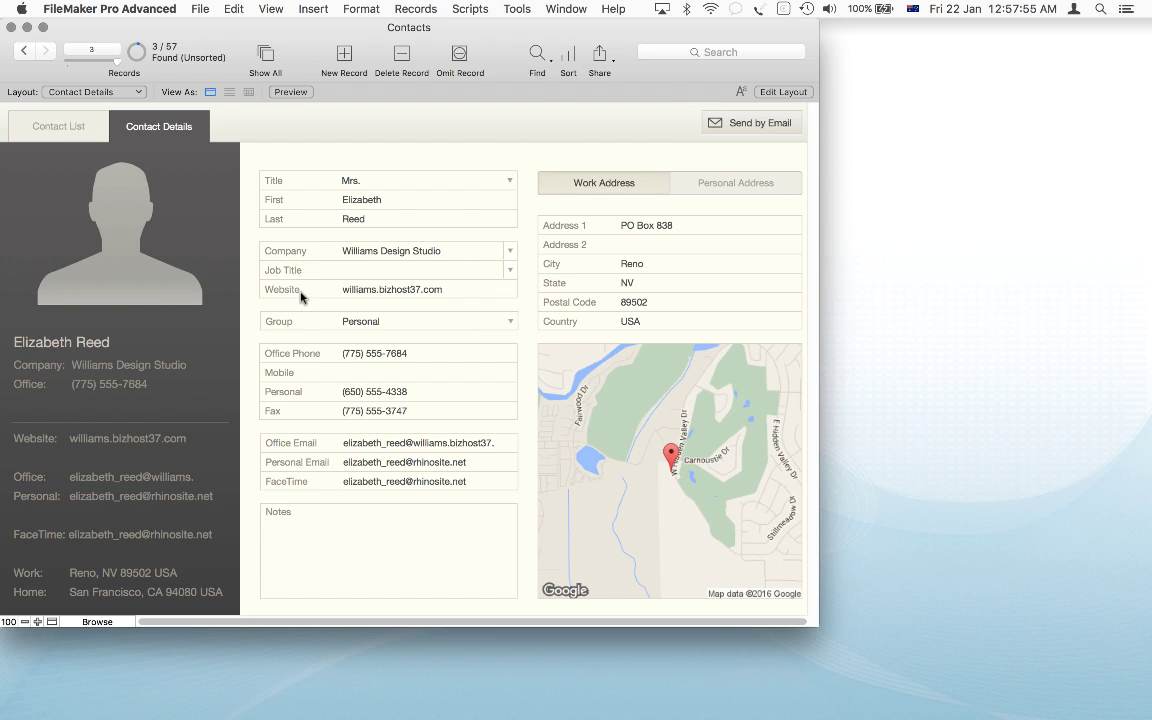
{"action": "left_click", "coordinate": [60, 127]}
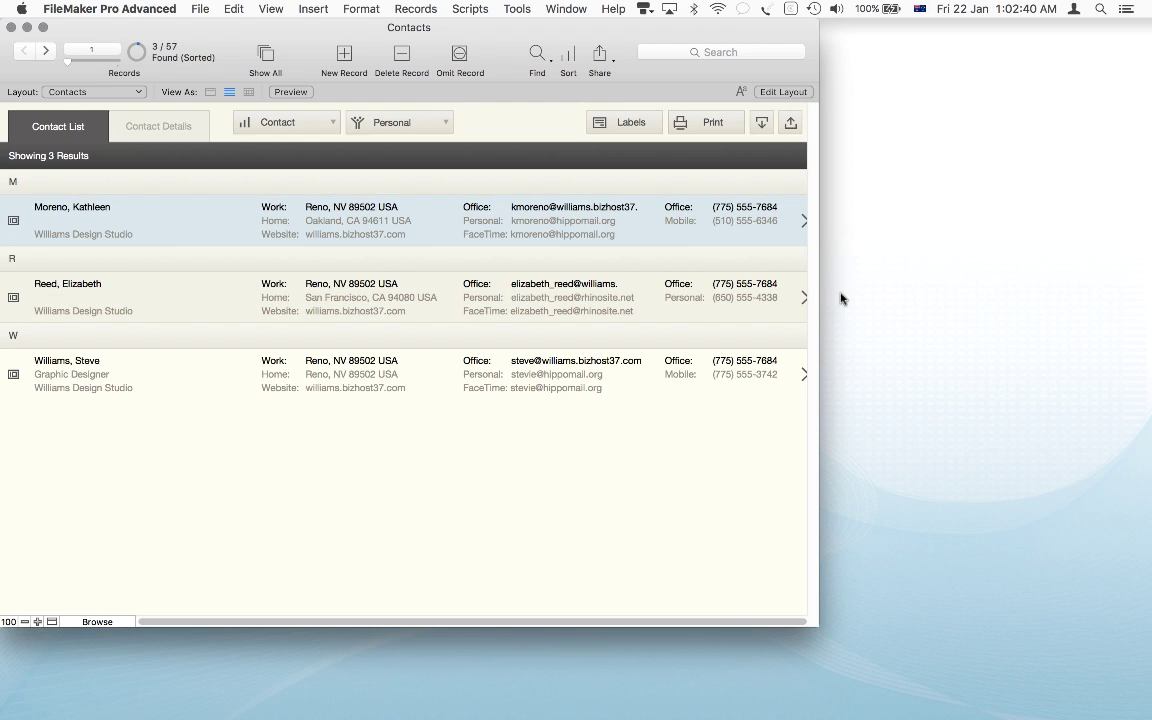
{"action": "left_click", "coordinate": [196, 214]}
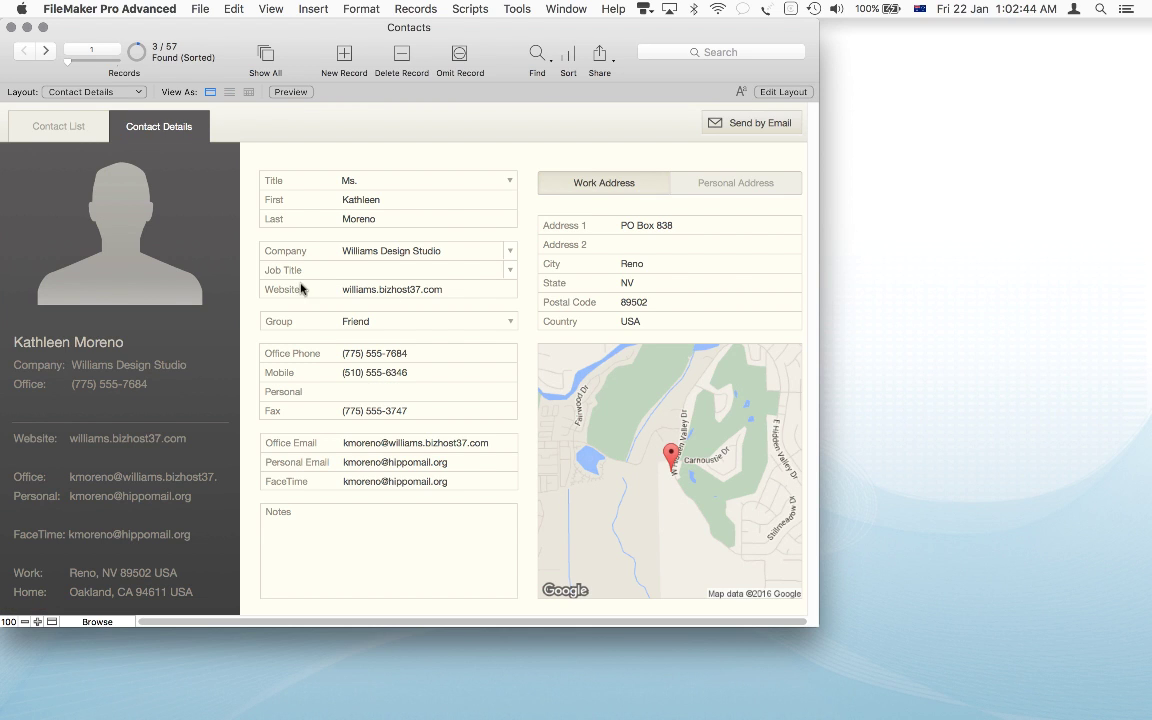
- Run a new find for contacts whose last name starts with "w"
{"action": "left_click", "coordinate": [537, 52]}
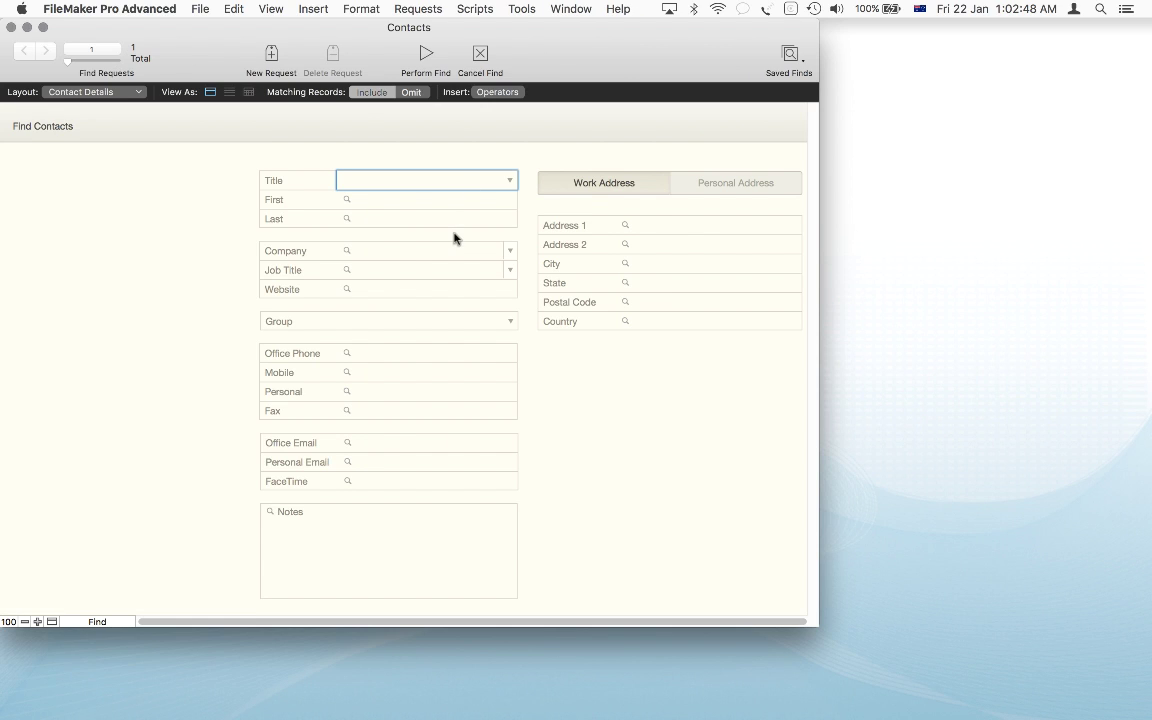
{"action": "left_click", "coordinate": [358, 199]}
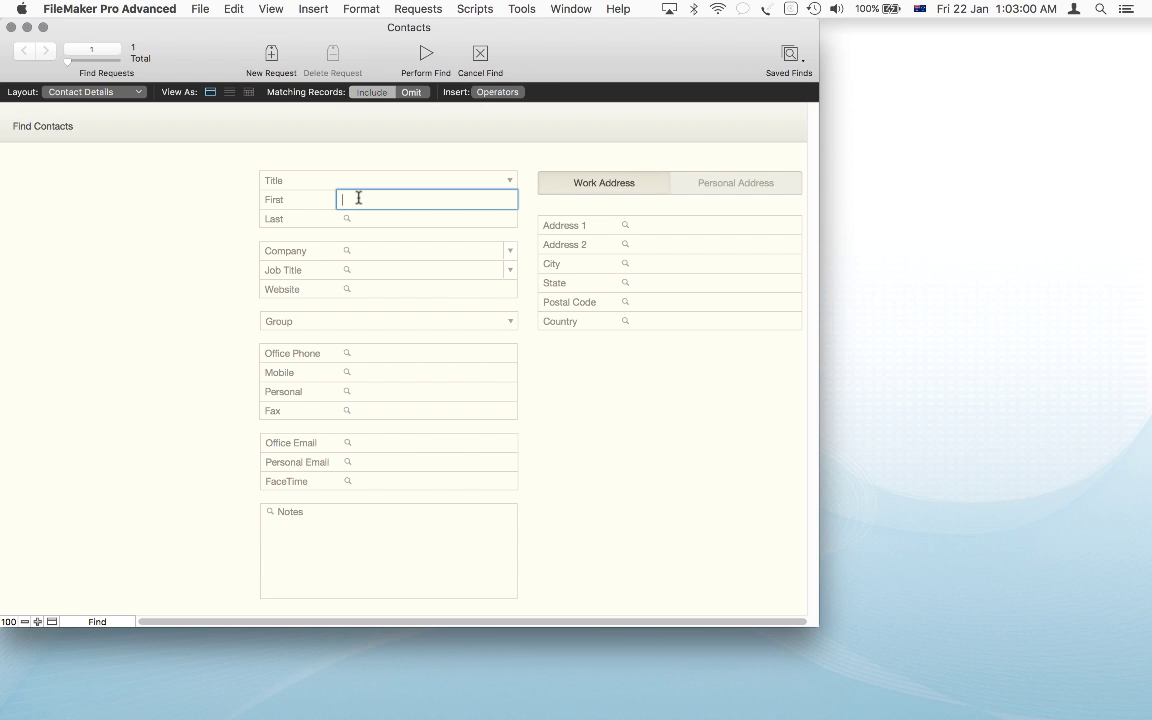
{"action": "type", "text": "w"}
{"action": "key", "text": "BackSpace"}
{"action": "key", "text": "Tab"}
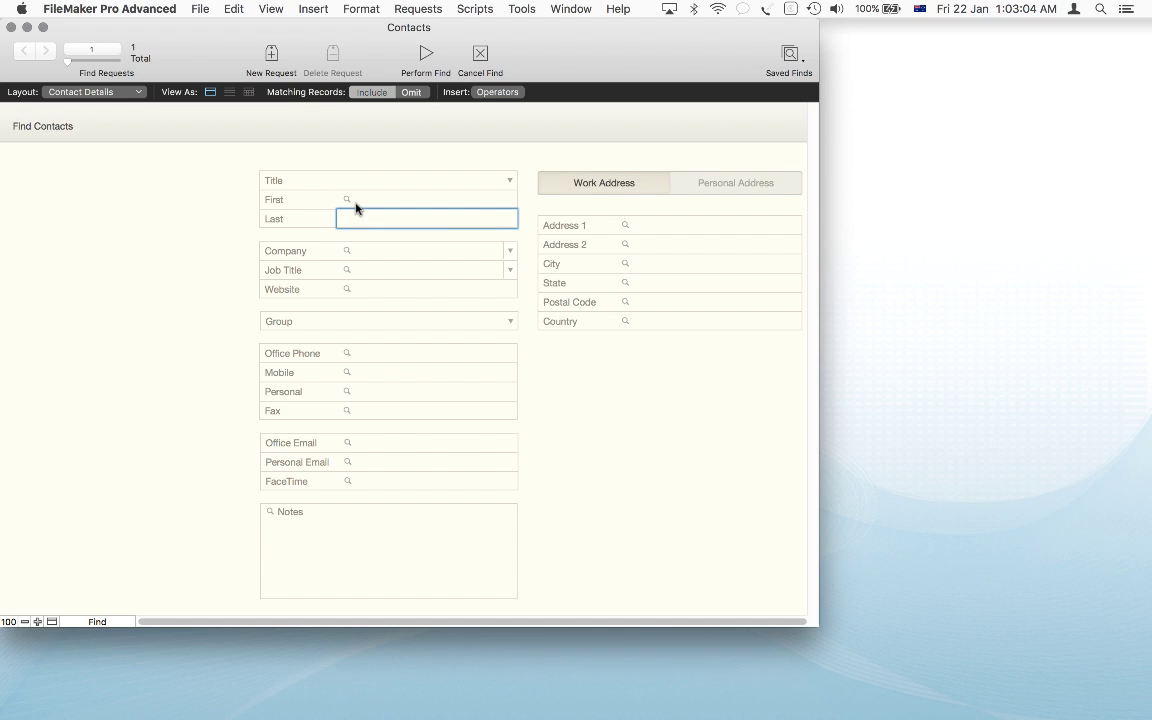
{"action": "type", "text": "w"}
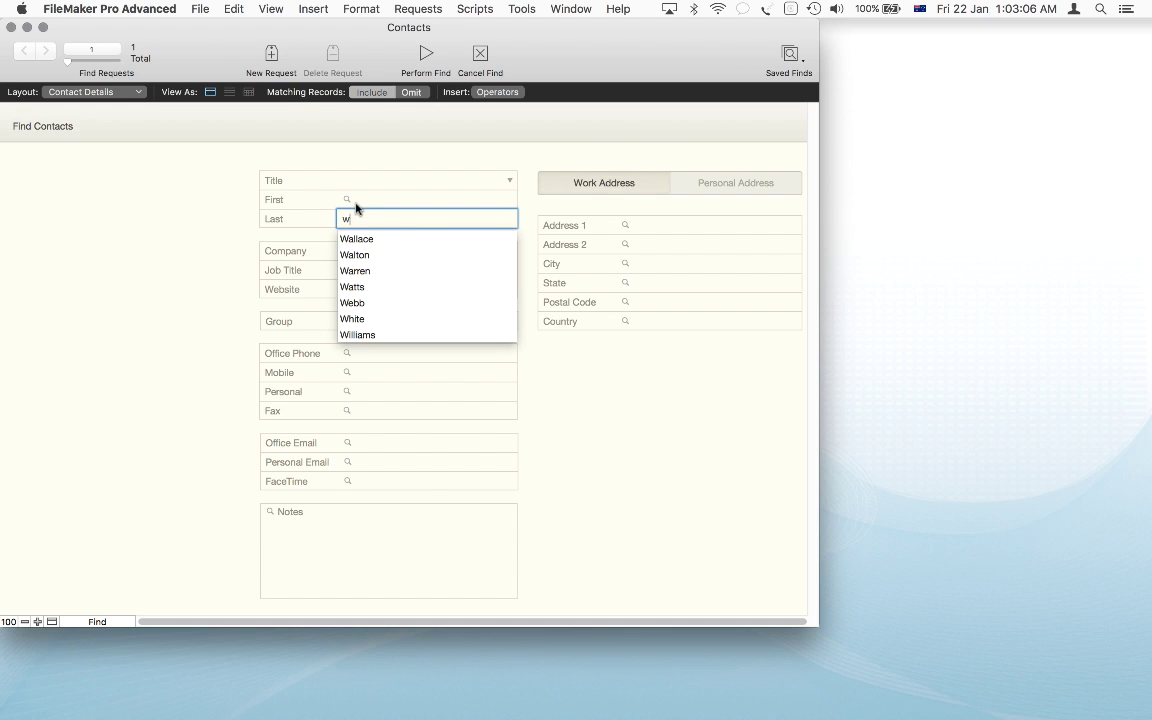
{"action": "left_click", "coordinate": [218, 247]}
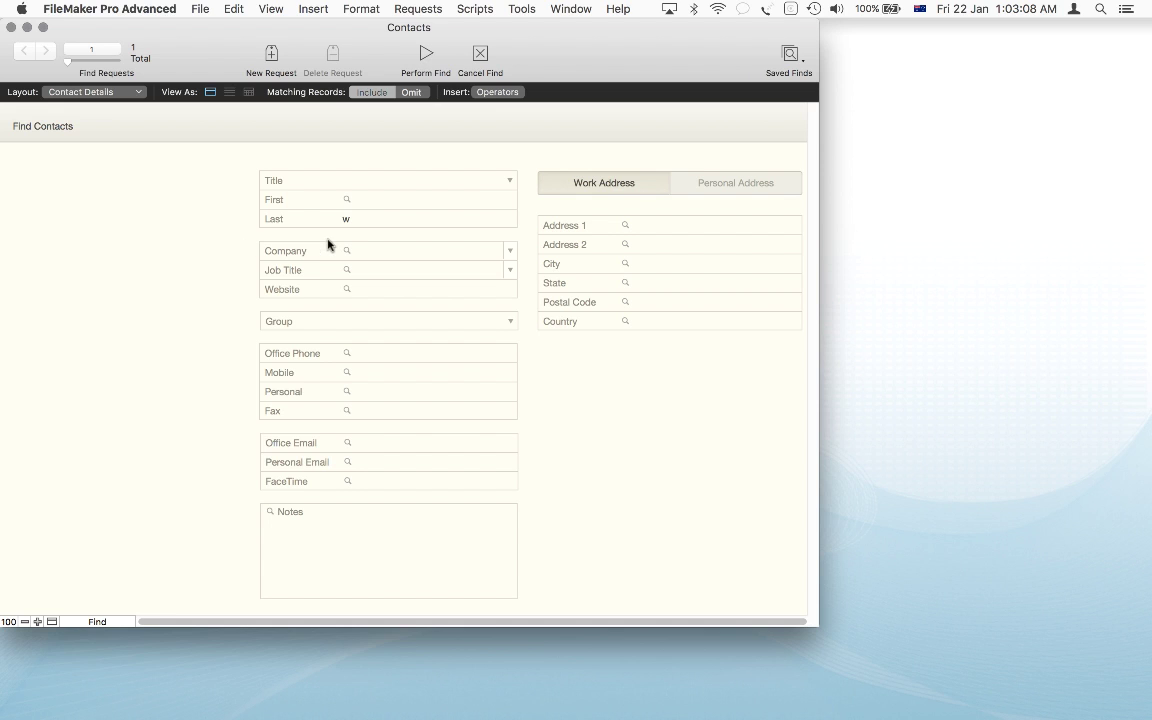
{"action": "left_click", "coordinate": [426, 55]}
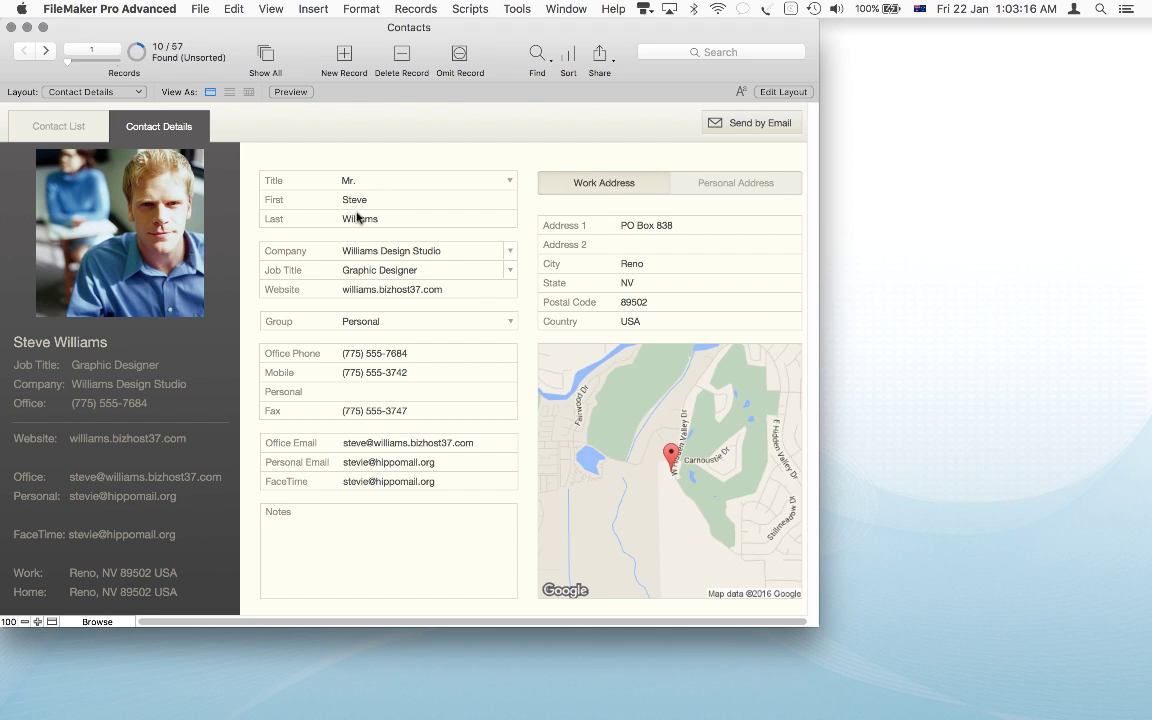
- Run a new find for contacts whose last name starts with "wal"
{"action": "key", "text": "super+f"}
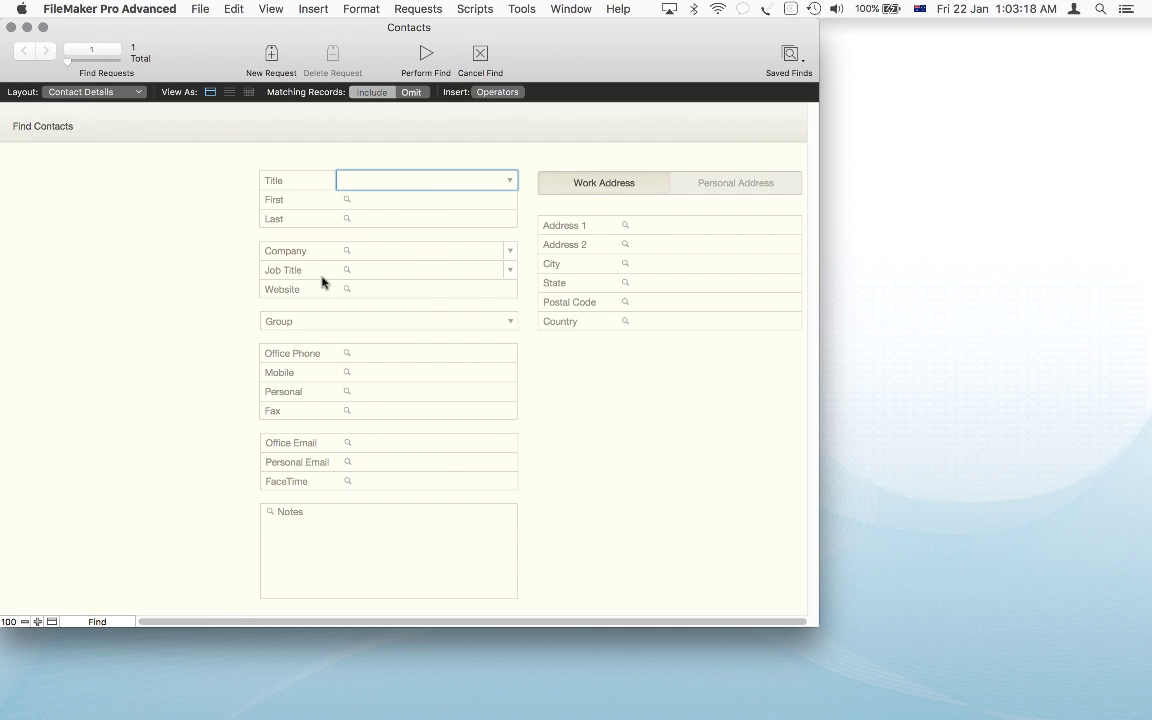
{"action": "left_click", "coordinate": [354, 221]}
{"action": "type", "text": "wallace"}
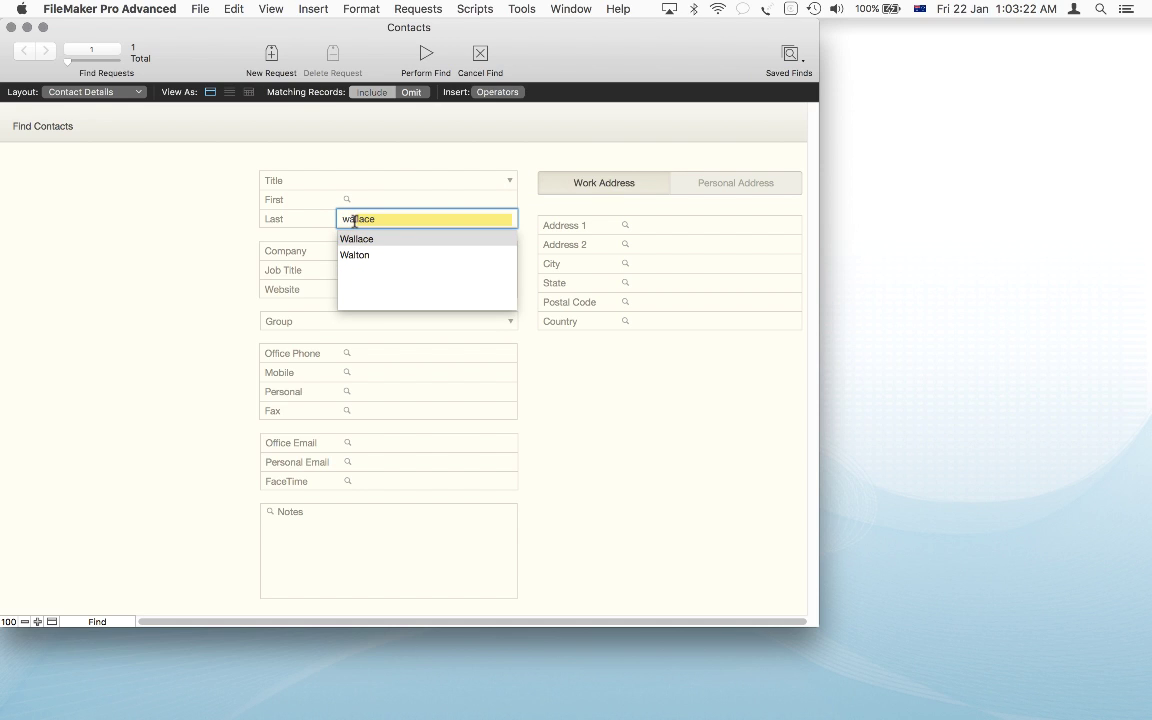
{"action": "key", "text": "BackSpace"}
{"action": "left_click", "coordinate": [226, 206]}
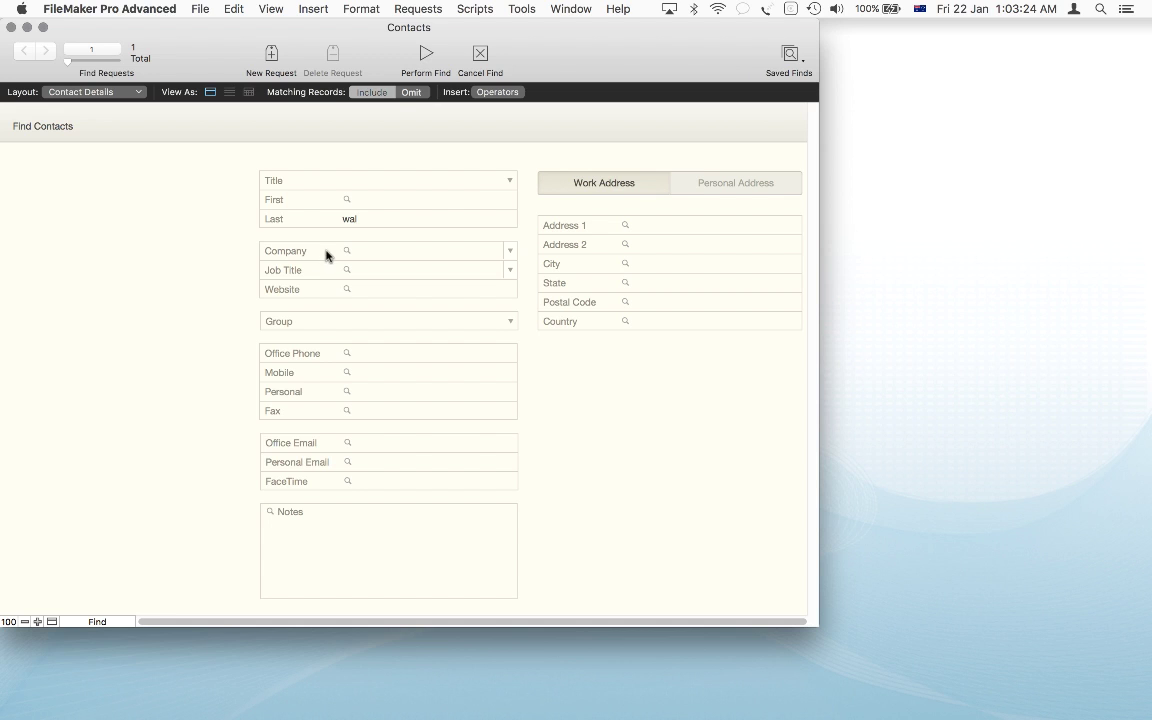
{"action": "left_click", "coordinate": [427, 52]}
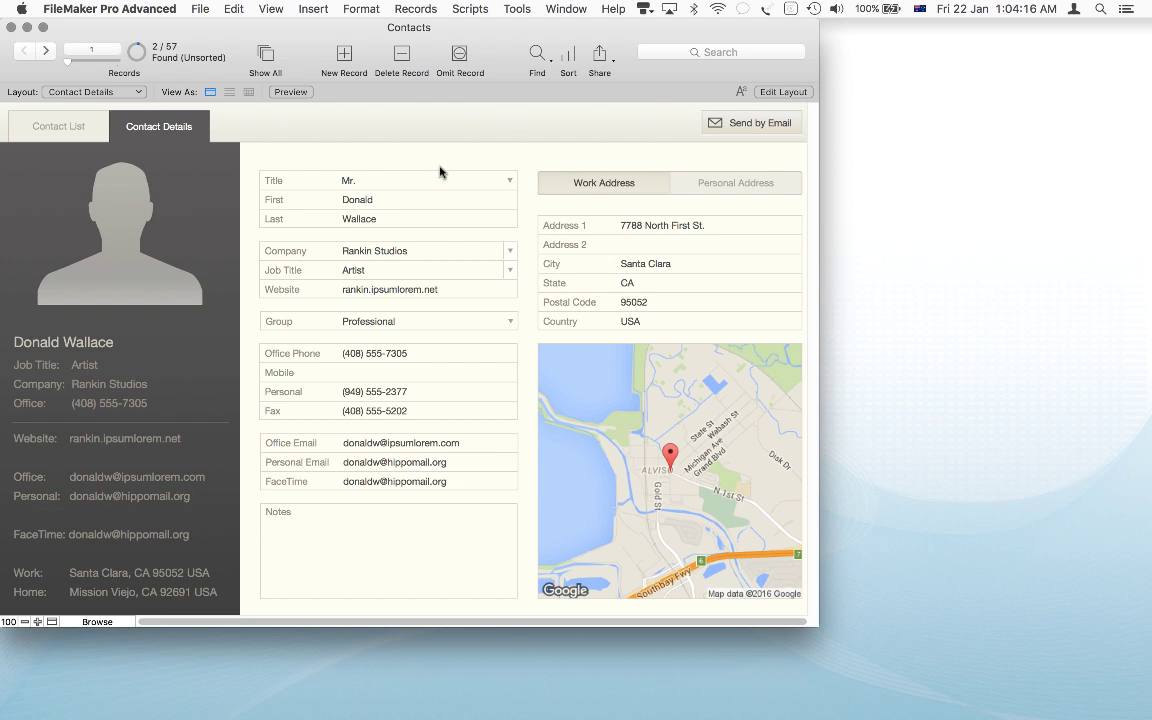
- Try a new find for contacts using "ace" as the last name, without any operator
{"action": "left_click", "coordinate": [537, 53]}
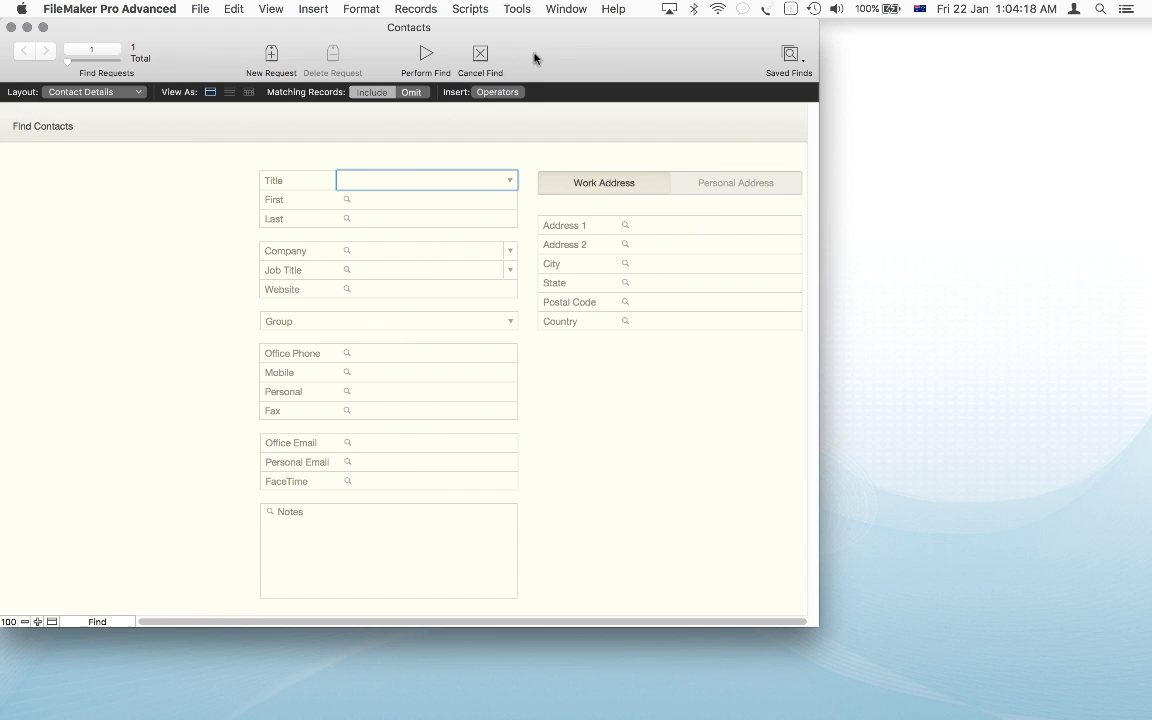
{"action": "left_click", "coordinate": [357, 217]}
{"action": "type", "text": "ace"}
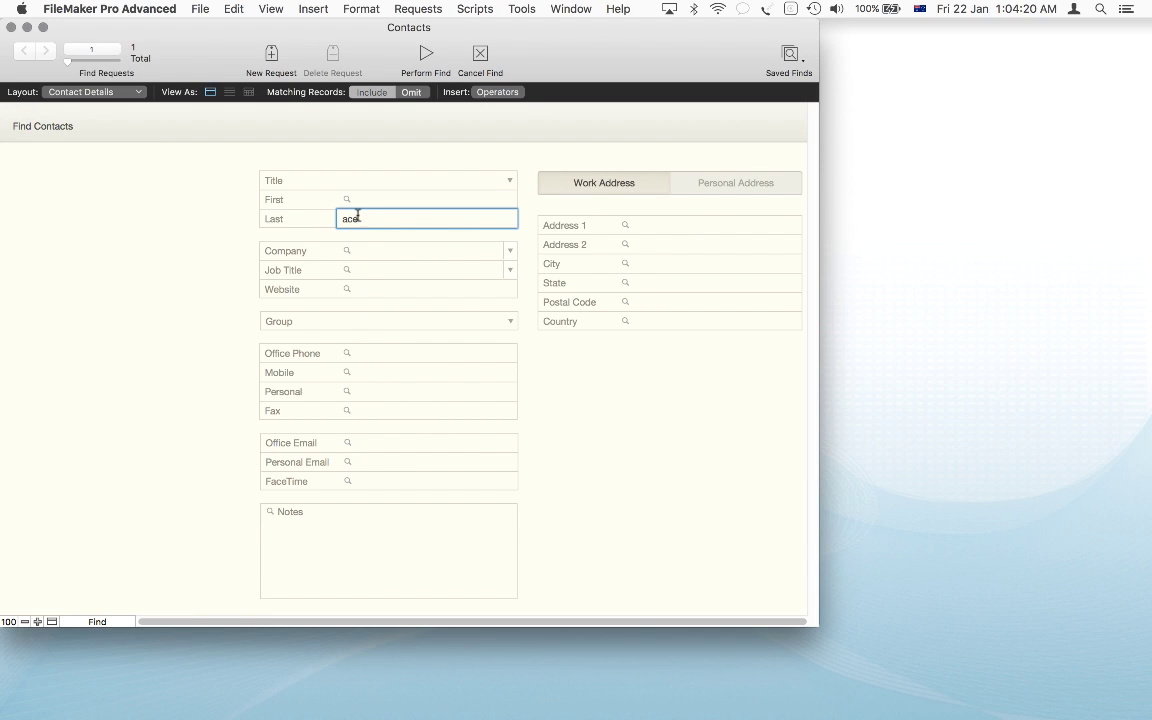
{"action": "left_click", "coordinate": [425, 52]}
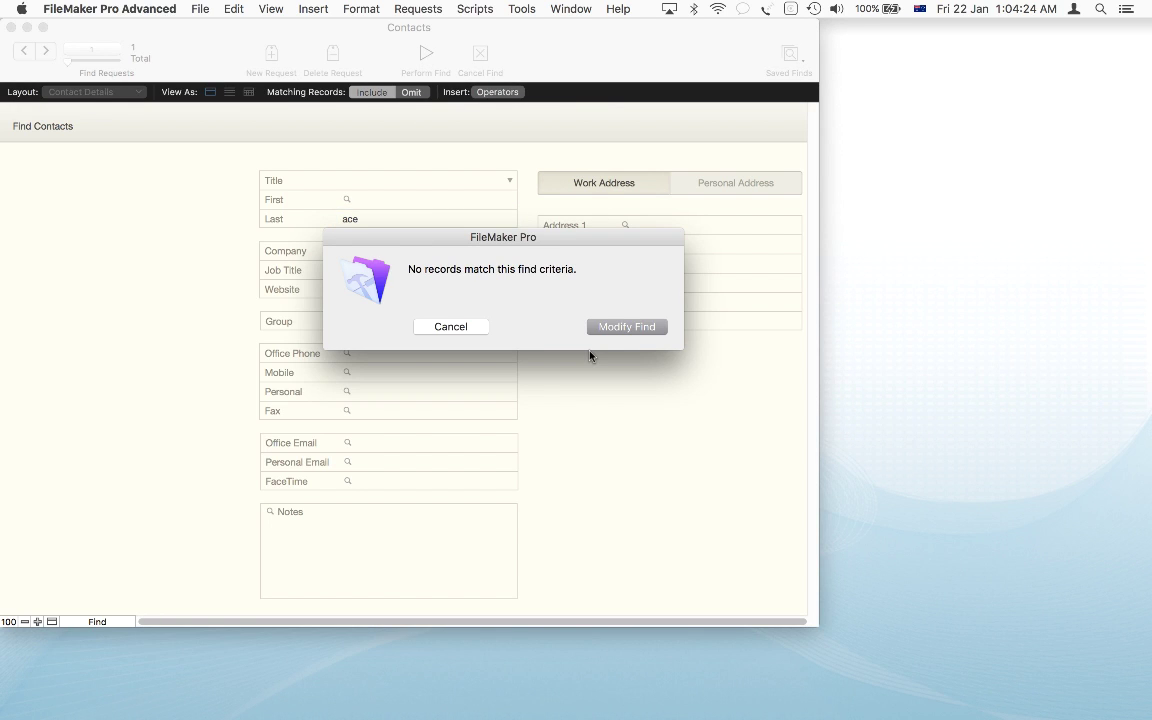
- Modify the find by inserting the zero or more characters operator before "ace" in the last name, and perform it again
{"action": "left_click", "coordinate": [641, 329]}
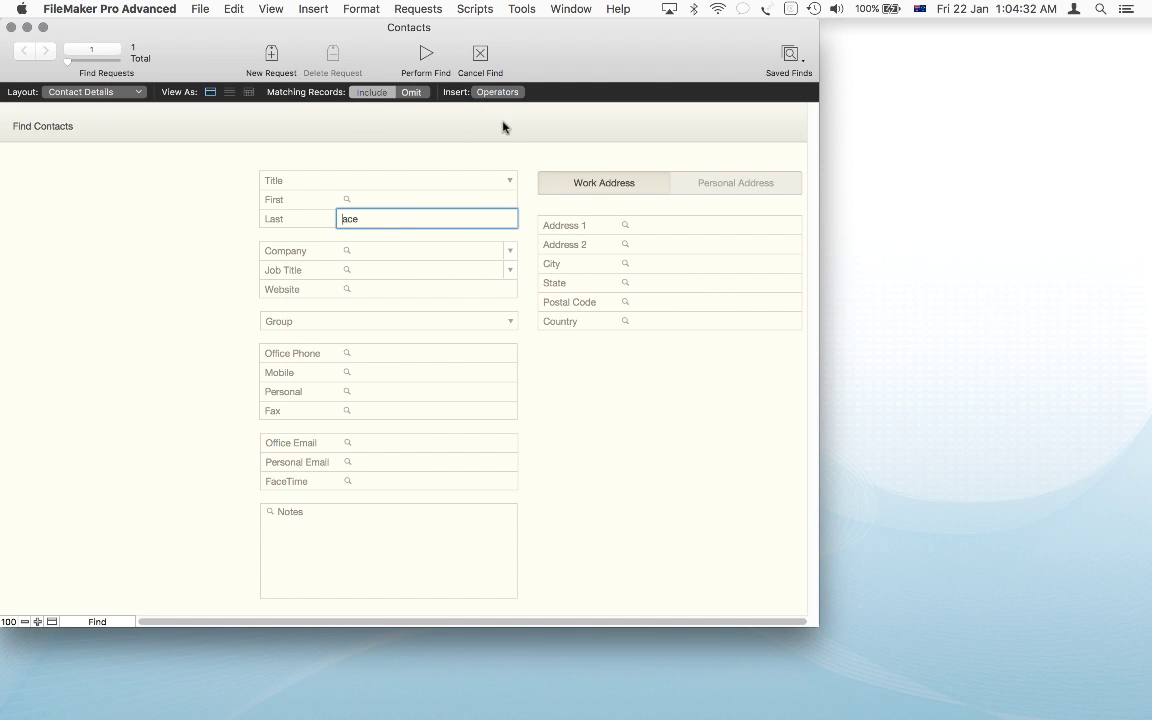
{"action": "left_click", "coordinate": [499, 92]}
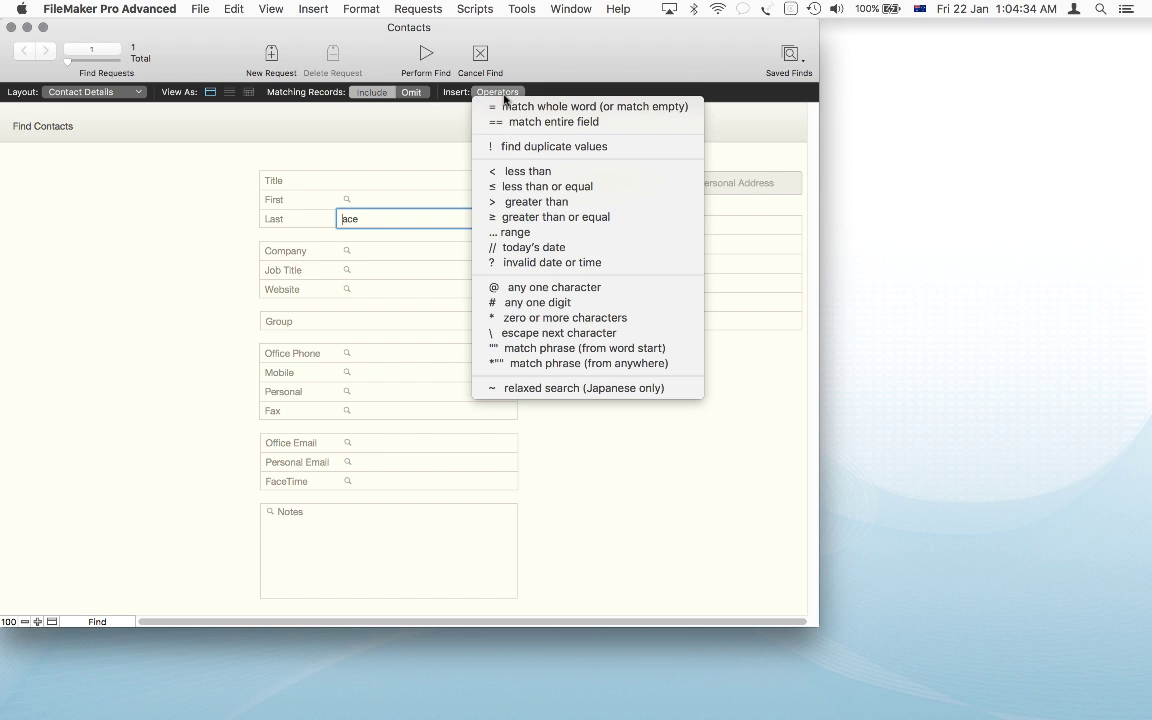
{"action": "left_click", "coordinate": [547, 318]}
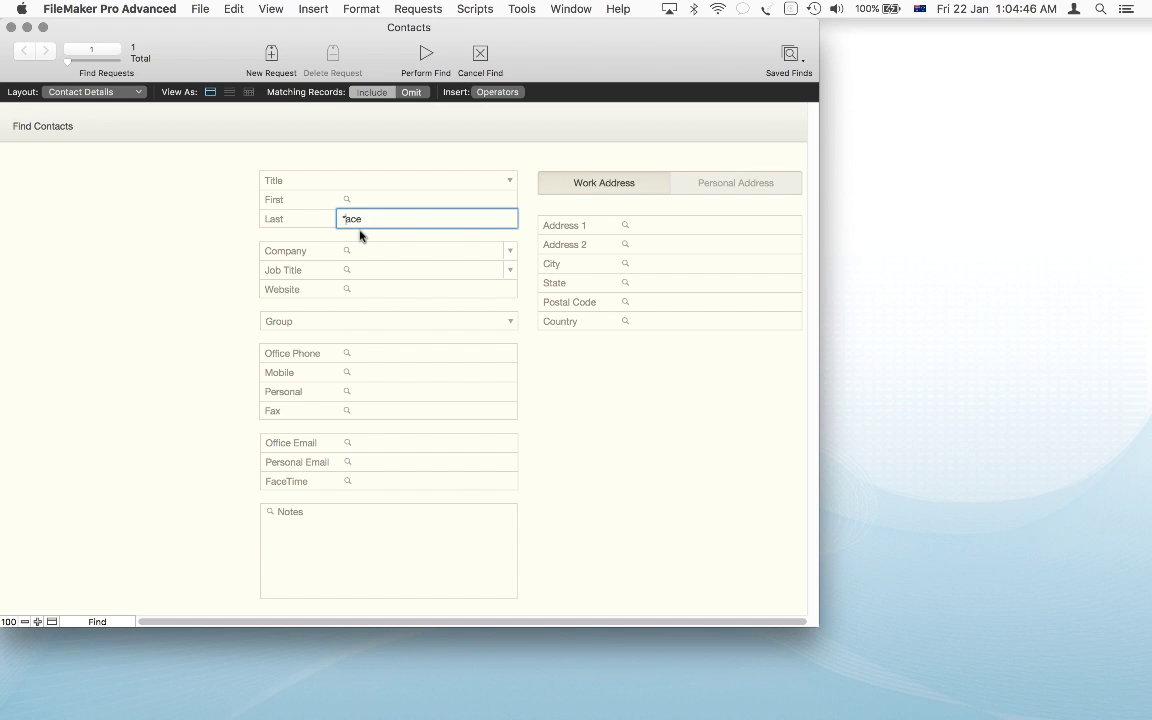
{"action": "left_click", "coordinate": [428, 54]}
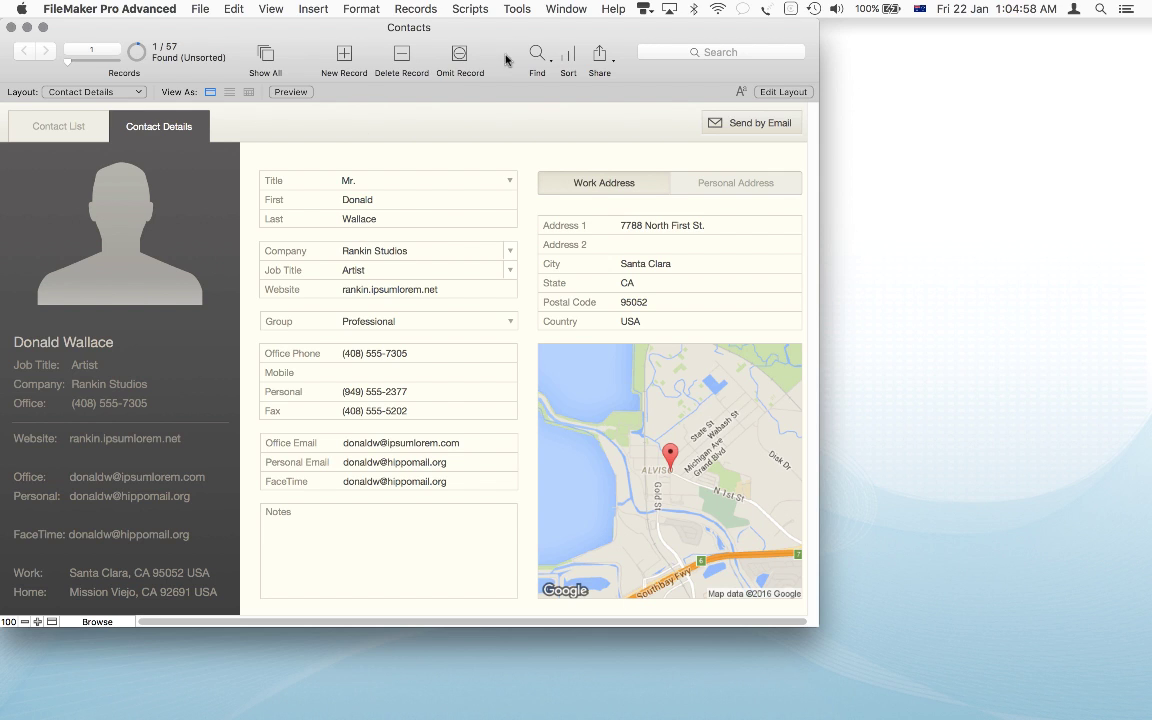
- Try a new find for contacts using "all" as the last name, without any operator
{"action": "left_click", "coordinate": [538, 55]}
{"action": "left_click", "coordinate": [365, 217]}
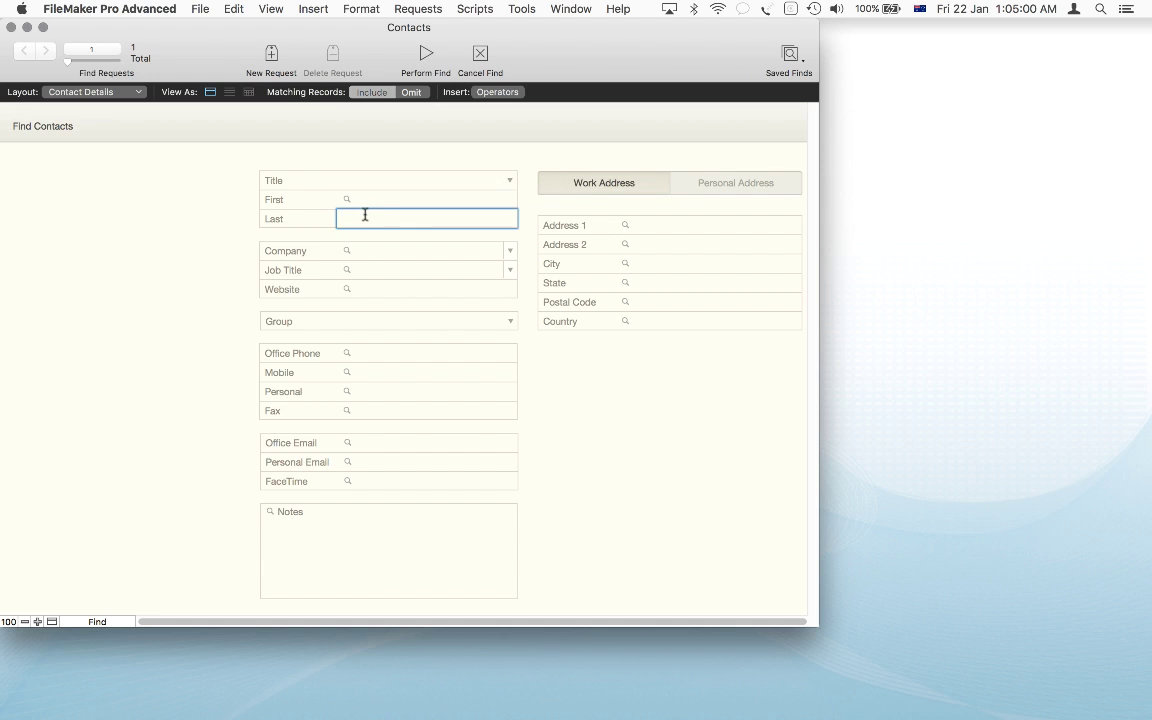
{"action": "type", "text": "all"}
{"action": "left_click", "coordinate": [426, 55]}
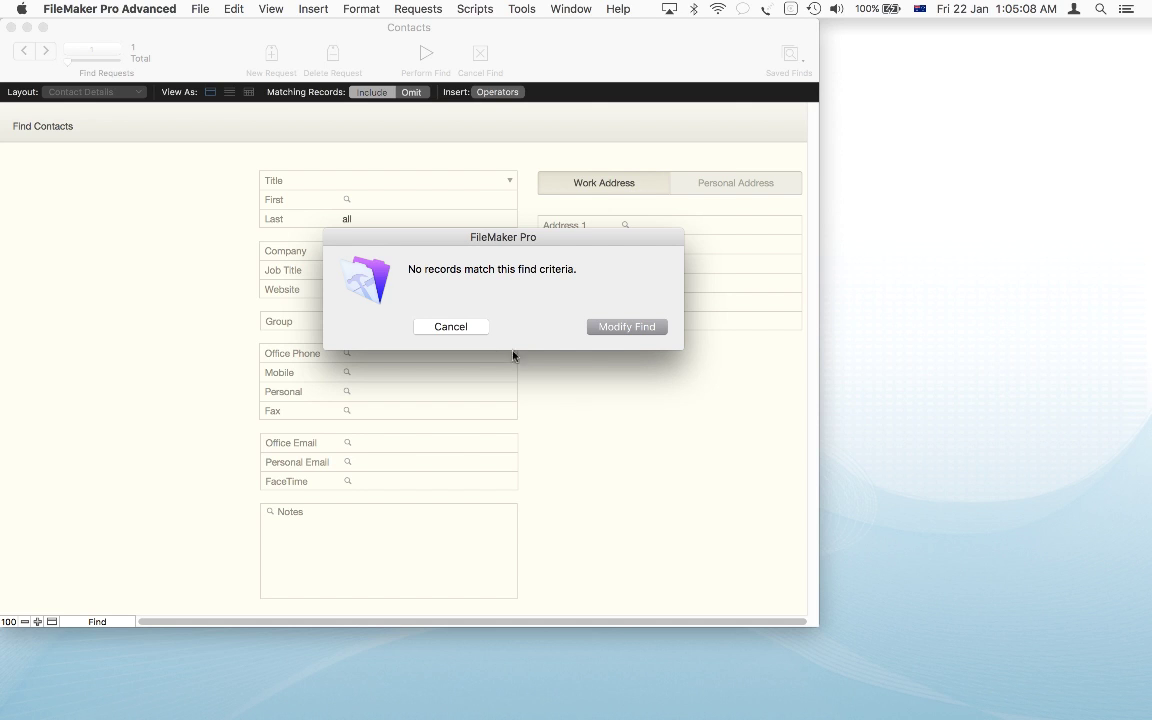
- Modify the find request to match last names ending in "all" and perform it again
{"action": "left_click", "coordinate": [624, 327]}
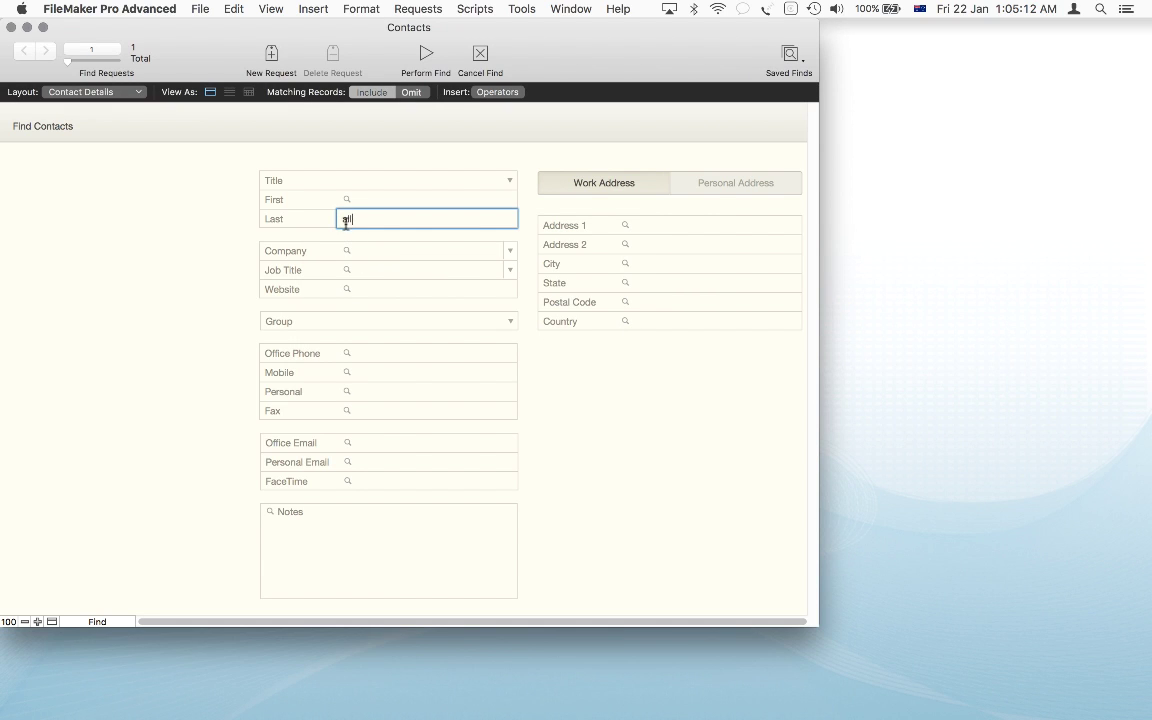
{"action": "triple_click", "coordinate": [344, 221]}
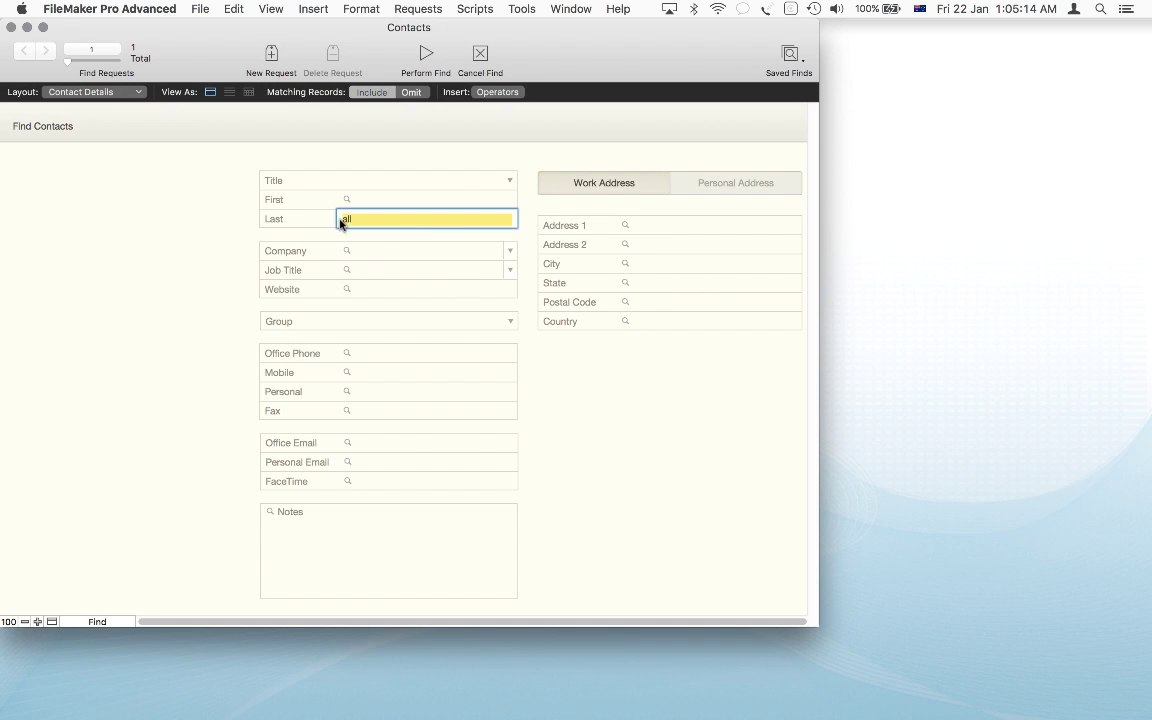
{"action": "left_click", "coordinate": [343, 222]}
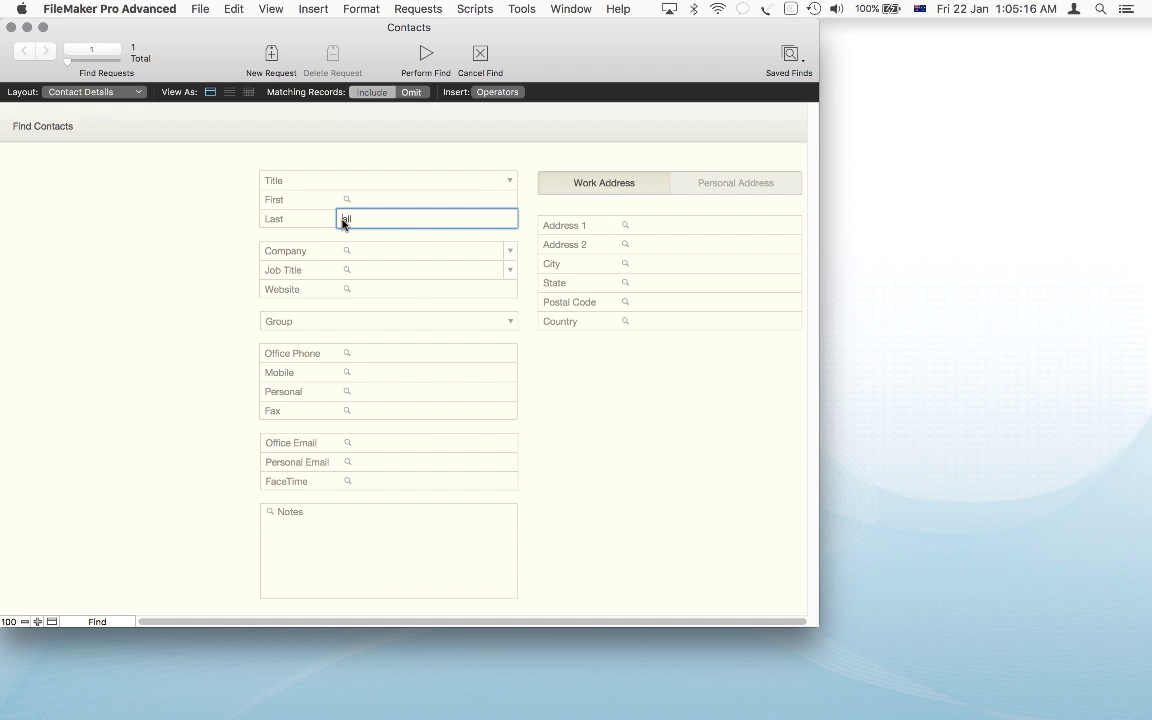
{"action": "type", "text": "c"}
{"action": "left_click", "coordinate": [424, 55]}
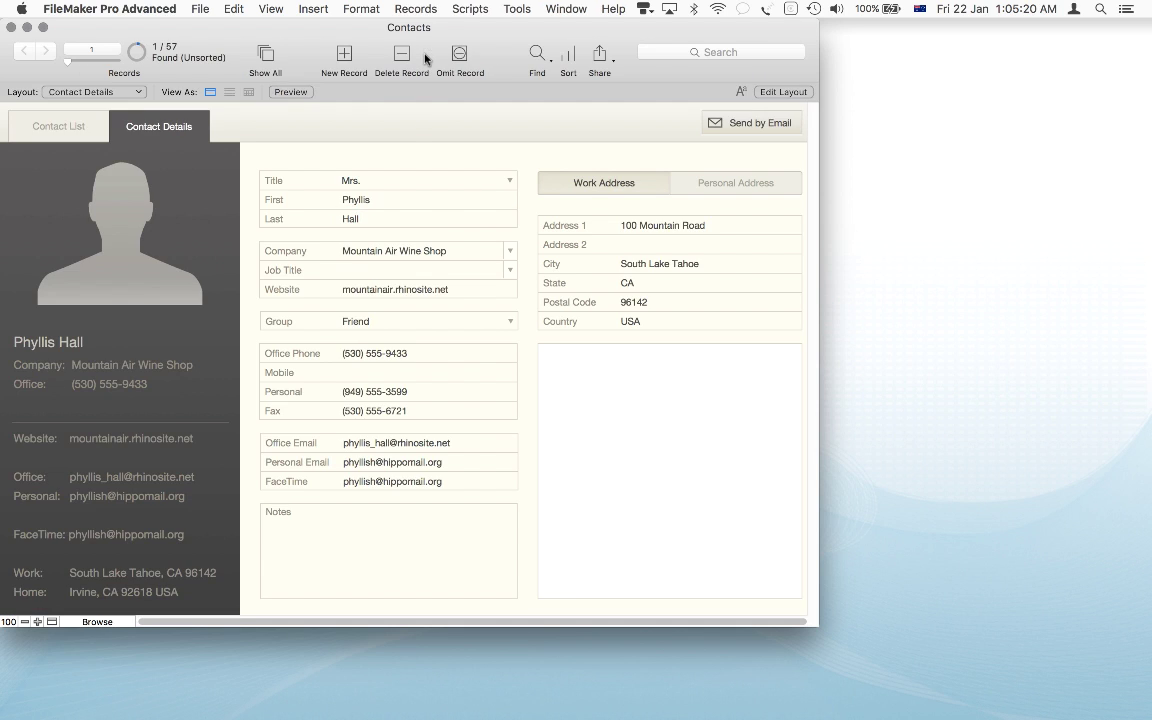
- Run a new find for last names containing "all" anywhere, using *all*, and go to the second found record
{"action": "left_click", "coordinate": [360, 225]}
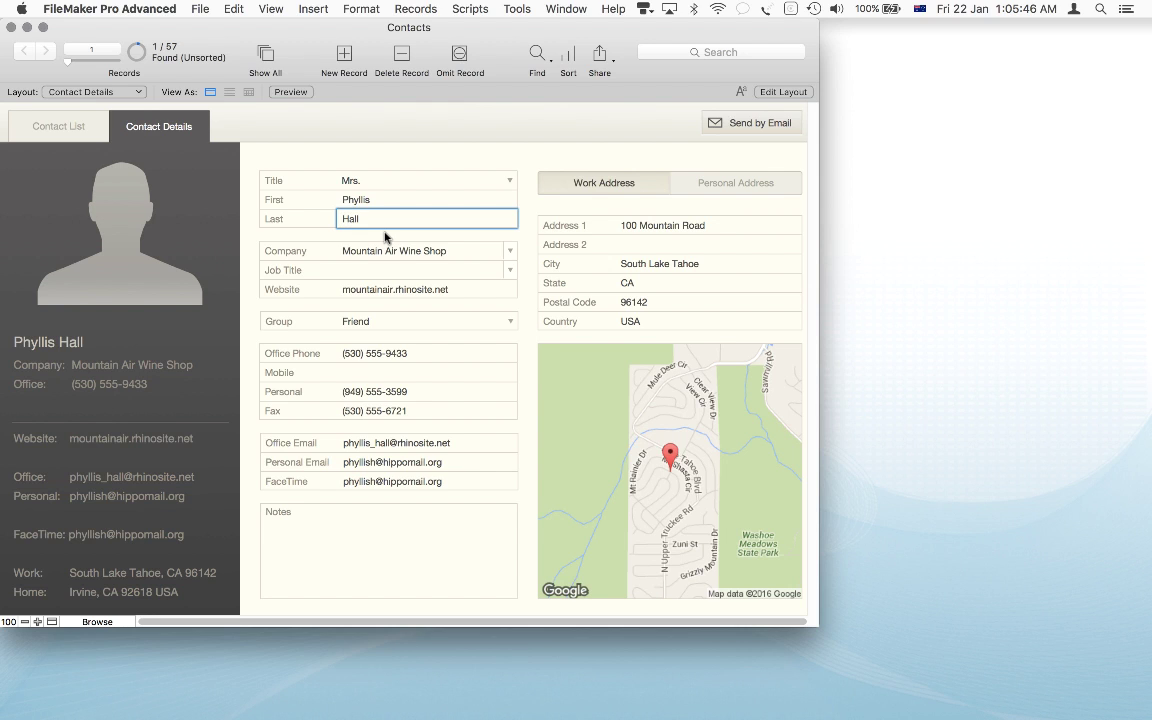
{"action": "left_click", "coordinate": [536, 55]}
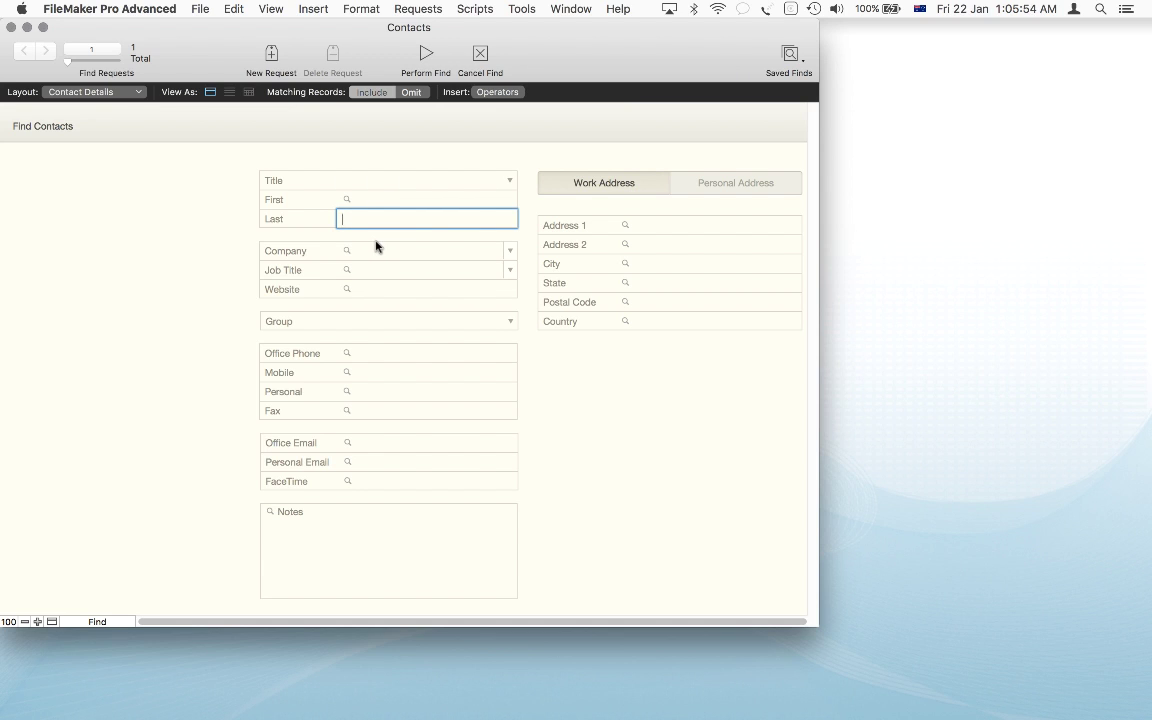
{"action": "type", "text": "*all*"}
{"action": "left_click", "coordinate": [426, 55]}
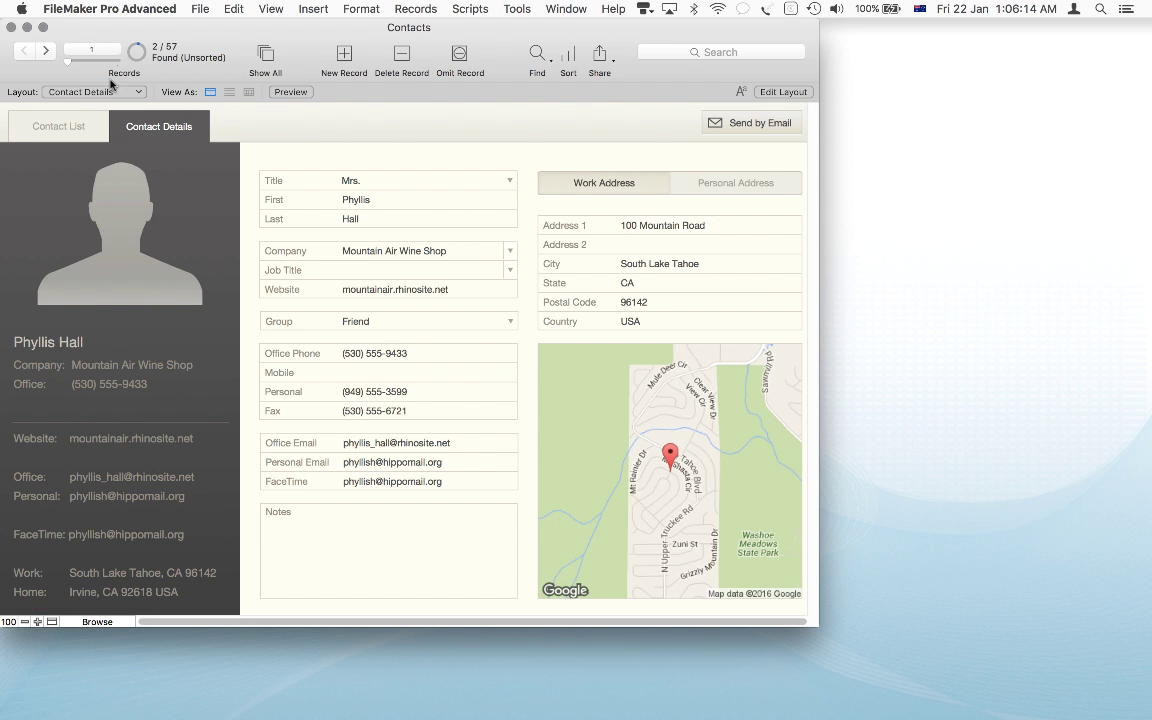
{"action": "left_click", "coordinate": [45, 50]}
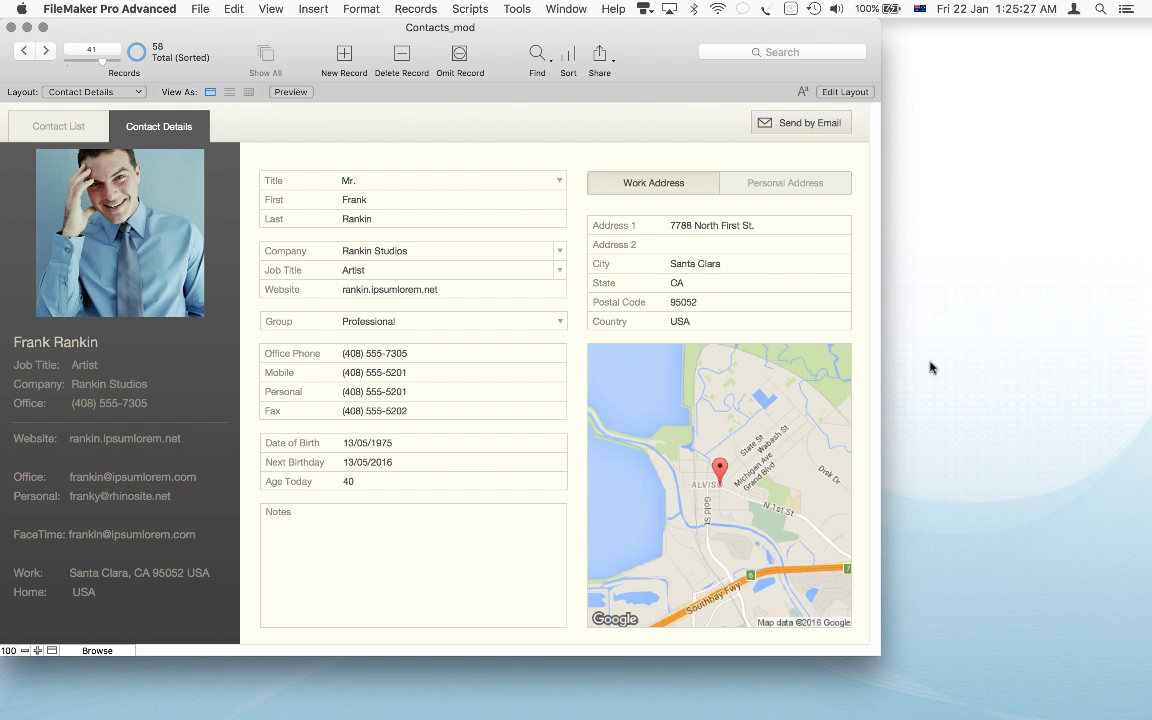
- In the Contacts_mod file, find contacts whose date of birth falls in the year range 1970...1975
{"action": "left_click", "coordinate": [396, 445]}
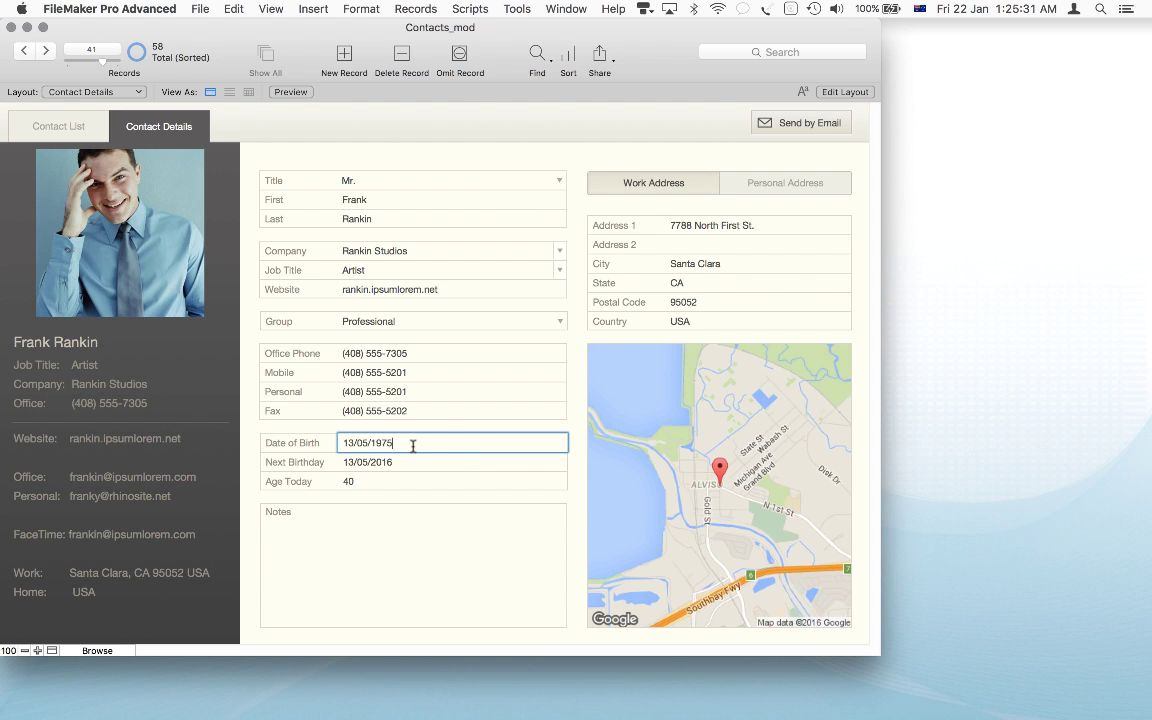
{"action": "left_click", "coordinate": [537, 55]}
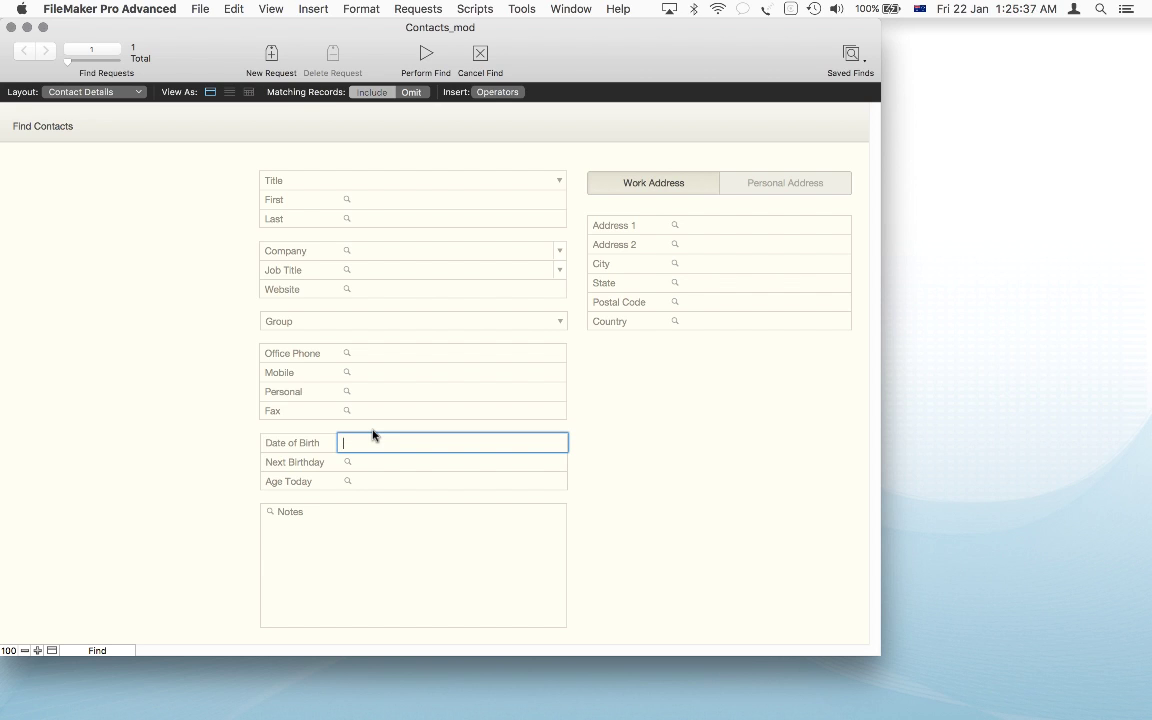
{"action": "type", "text": "1970...1975"}
{"action": "left_click", "coordinate": [497, 92]}
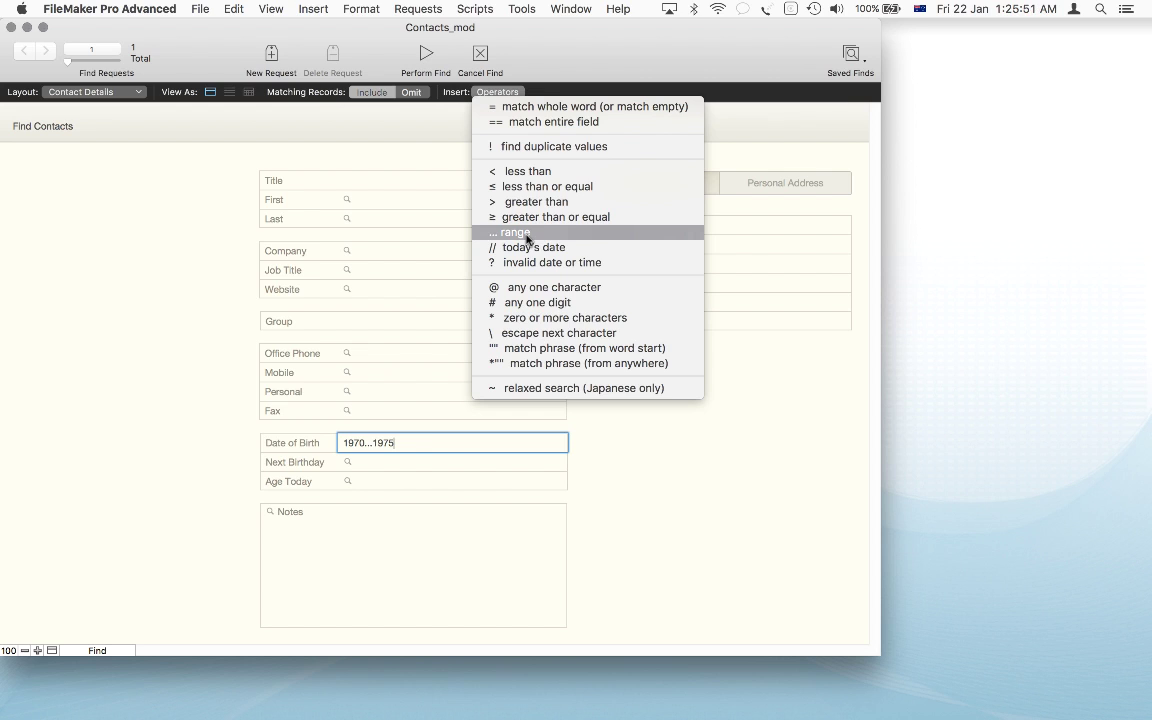
{"action": "left_click", "coordinate": [411, 442]}
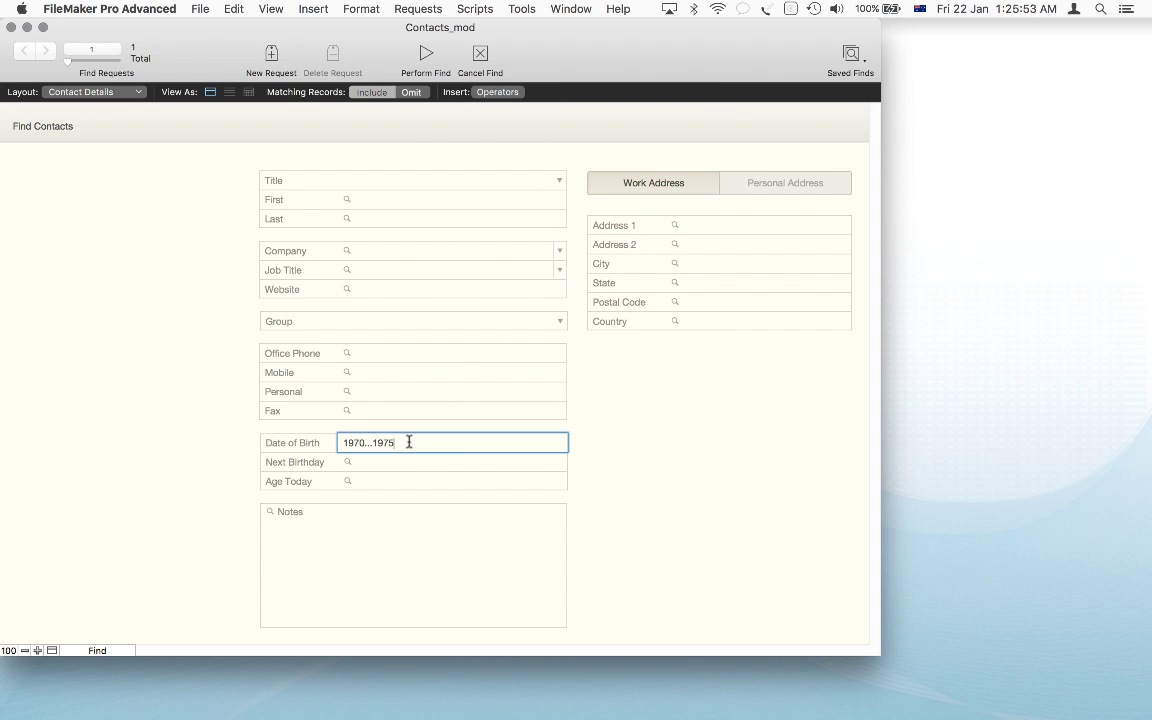
{"action": "left_click", "coordinate": [425, 58]}
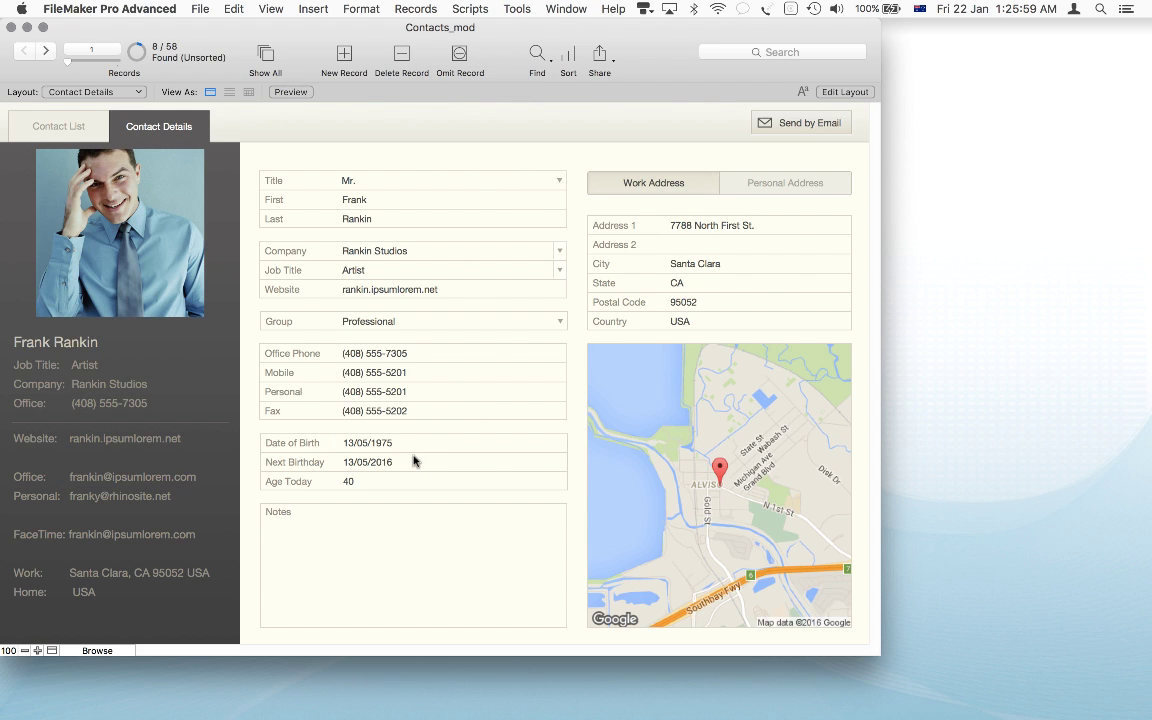
- Browse through the found records up to the fifth, checking each contact's date of birth
{"action": "left_click", "coordinate": [46, 52]}
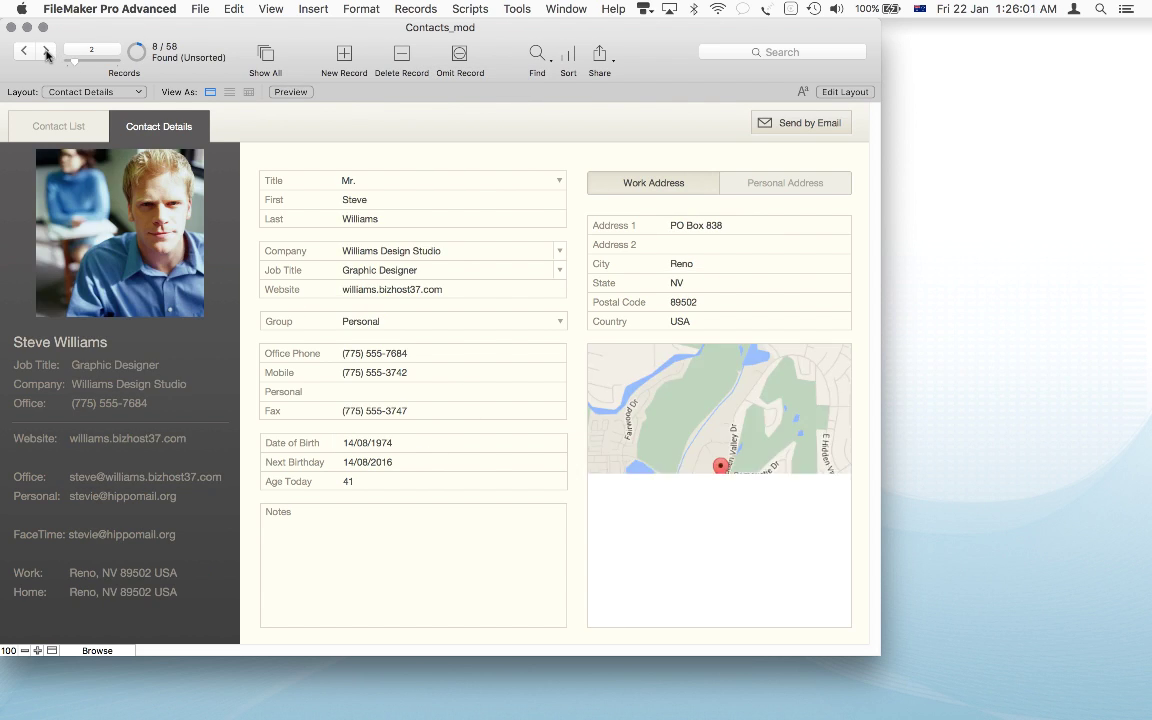
{"action": "left_click", "coordinate": [46, 52]}
{"action": "left_click", "coordinate": [46, 52]}
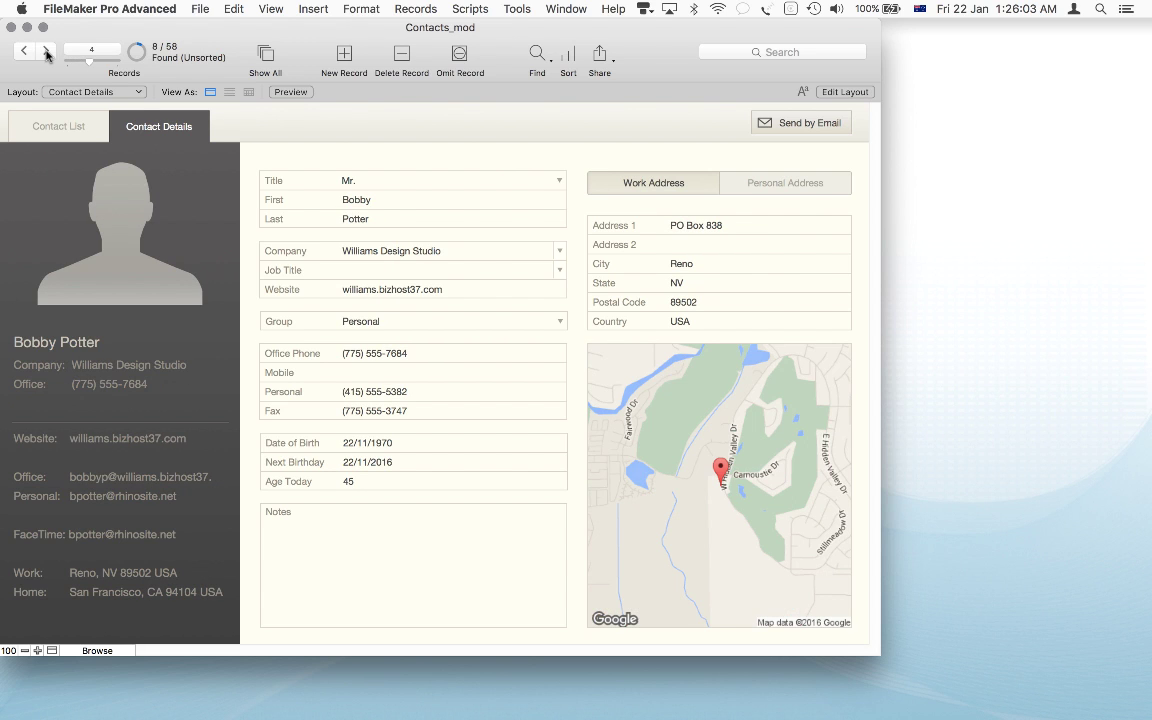
{"action": "left_click", "coordinate": [46, 52]}
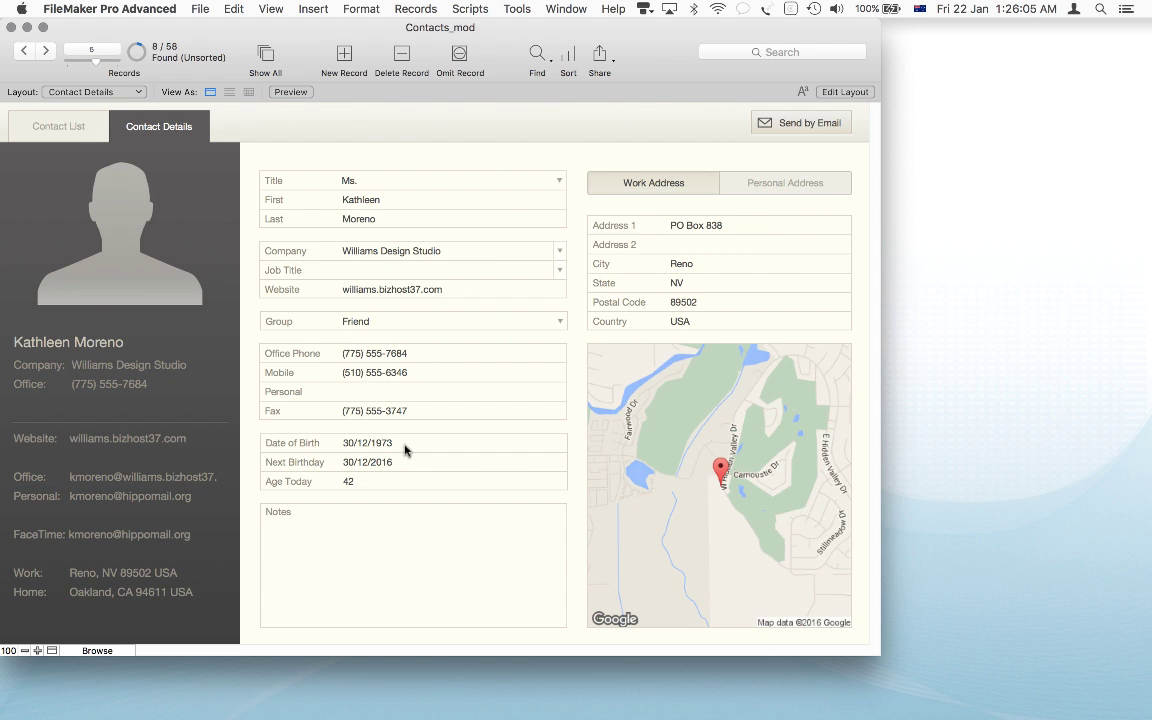
- Run a new find for contacts whose date of birth is after 1 January 1970, using the greater-than operator: >1/1/1970
{"action": "left_click", "coordinate": [537, 55]}
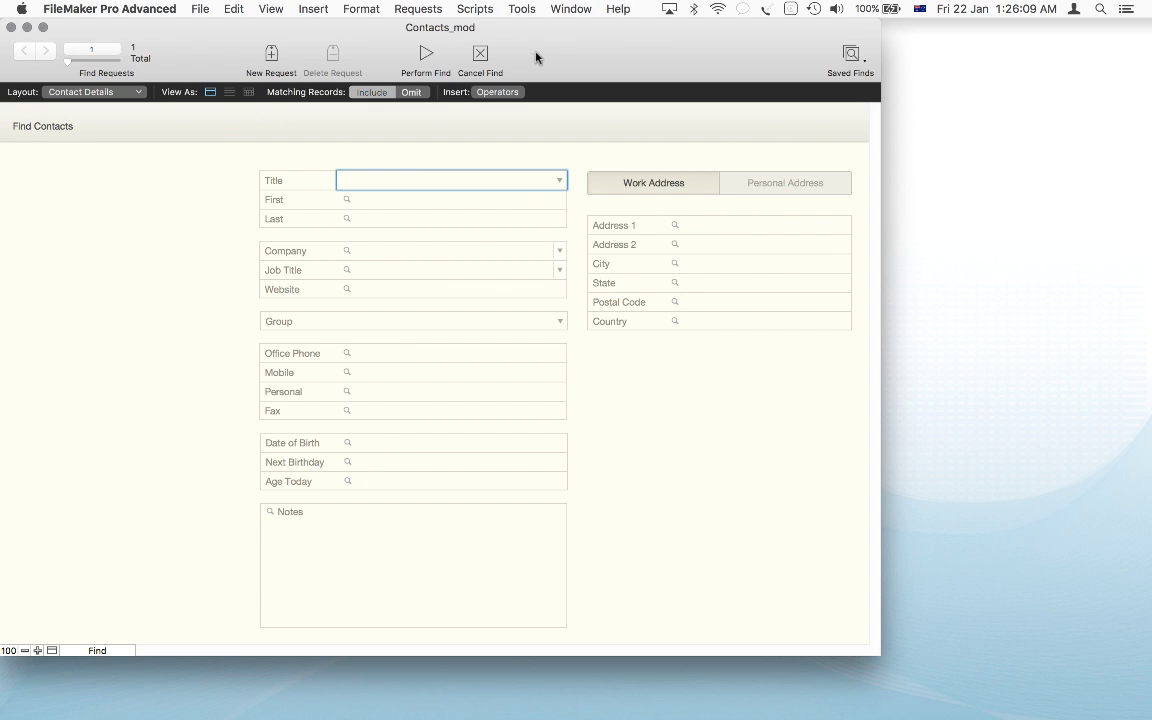
{"action": "left_click", "coordinate": [362, 445]}
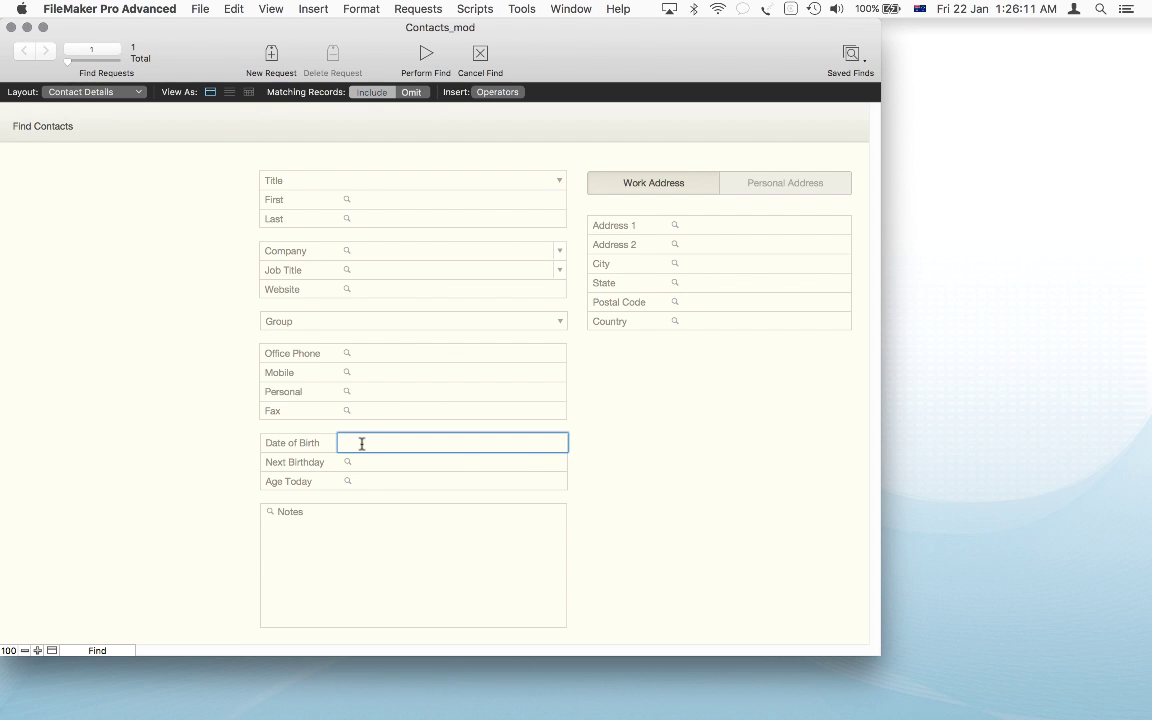
{"action": "left_click", "coordinate": [505, 92]}
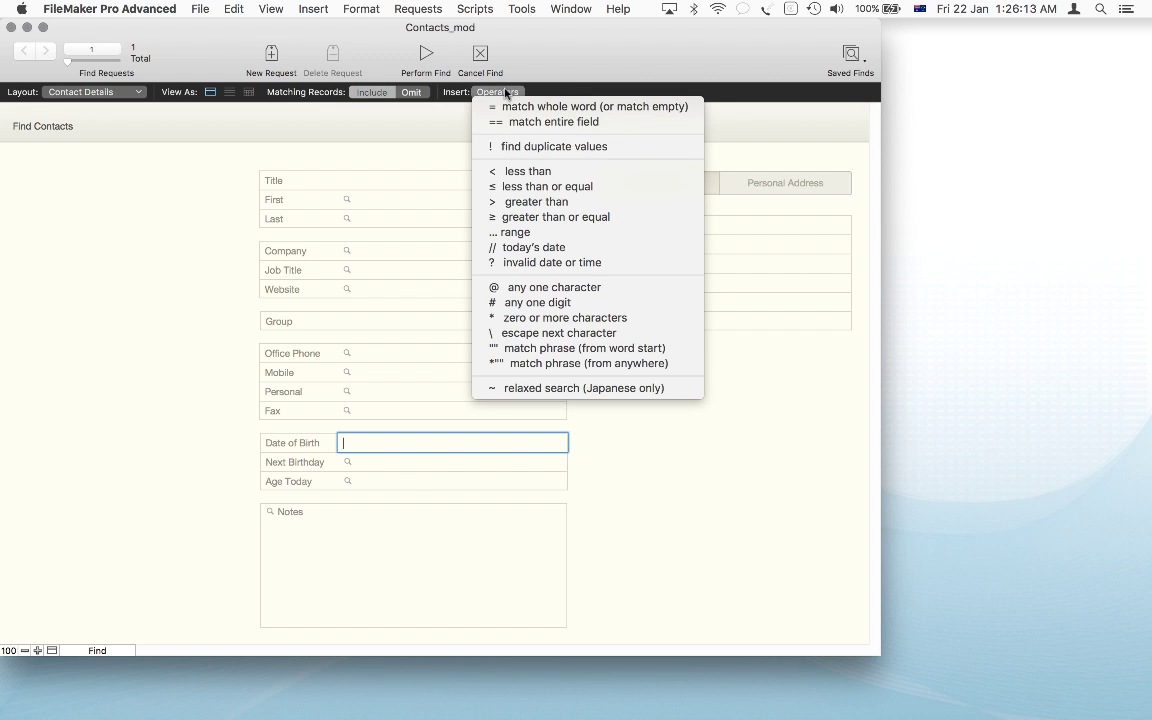
{"action": "left_click", "coordinate": [519, 204]}
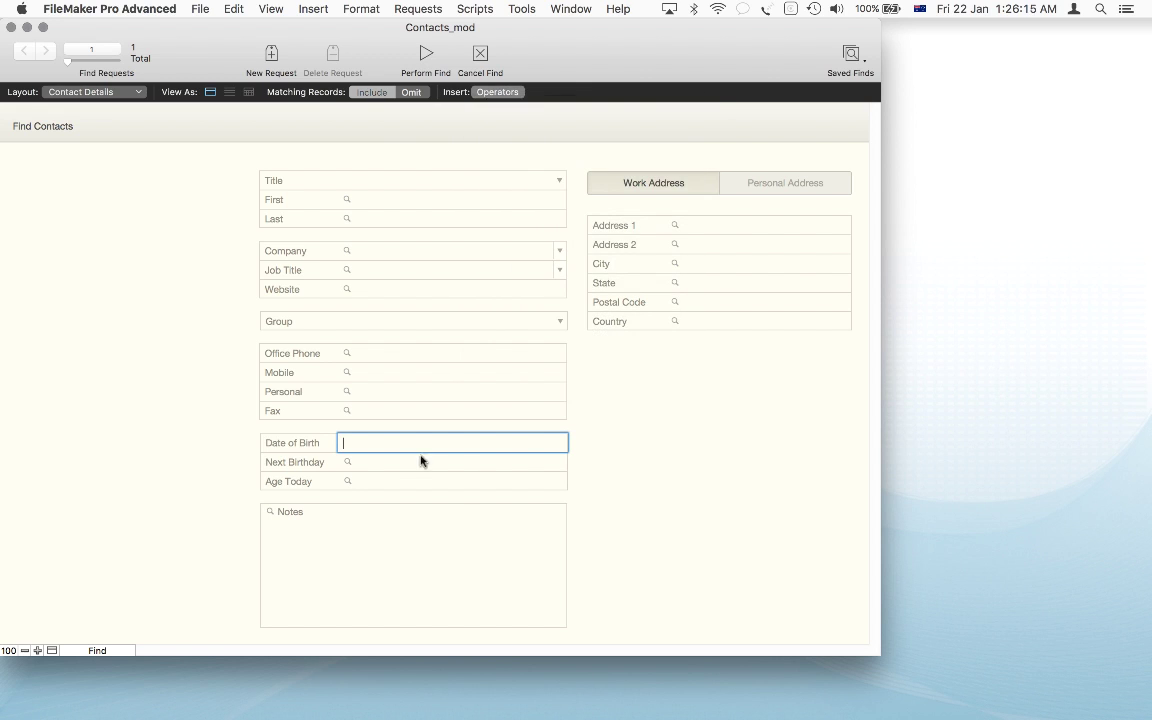
{"action": "type", "text": "1/1"}
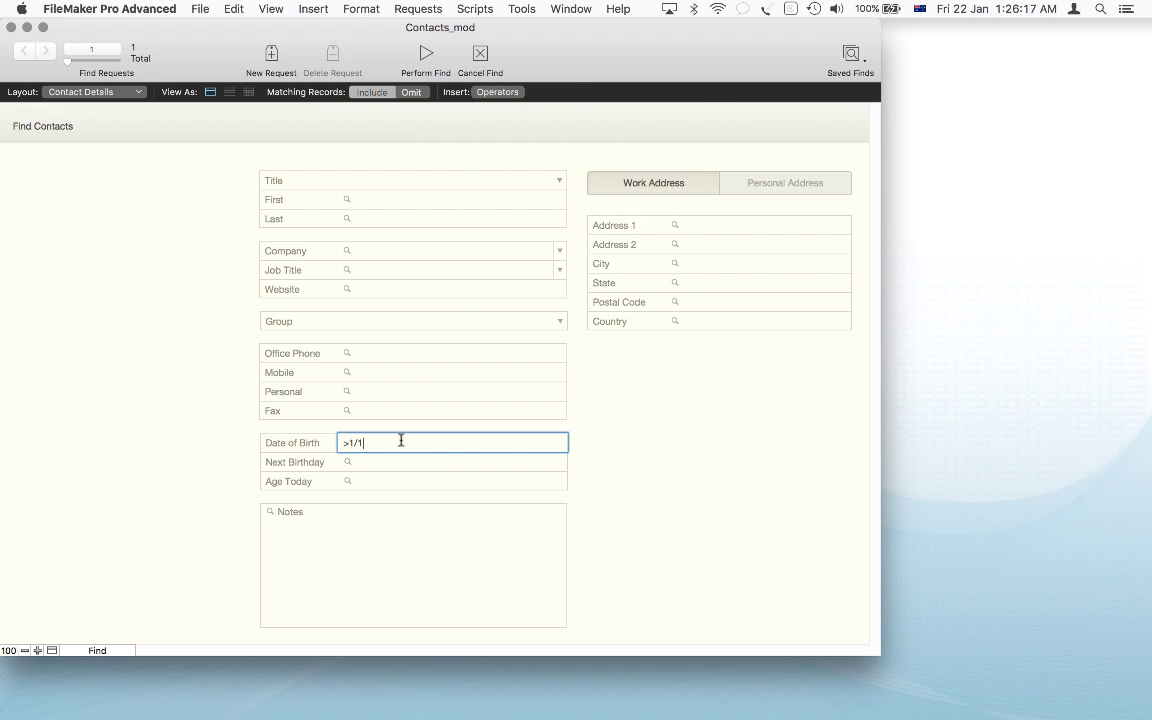
{"action": "type", "text": "/1970"}
{"action": "left_click", "coordinate": [425, 56]}
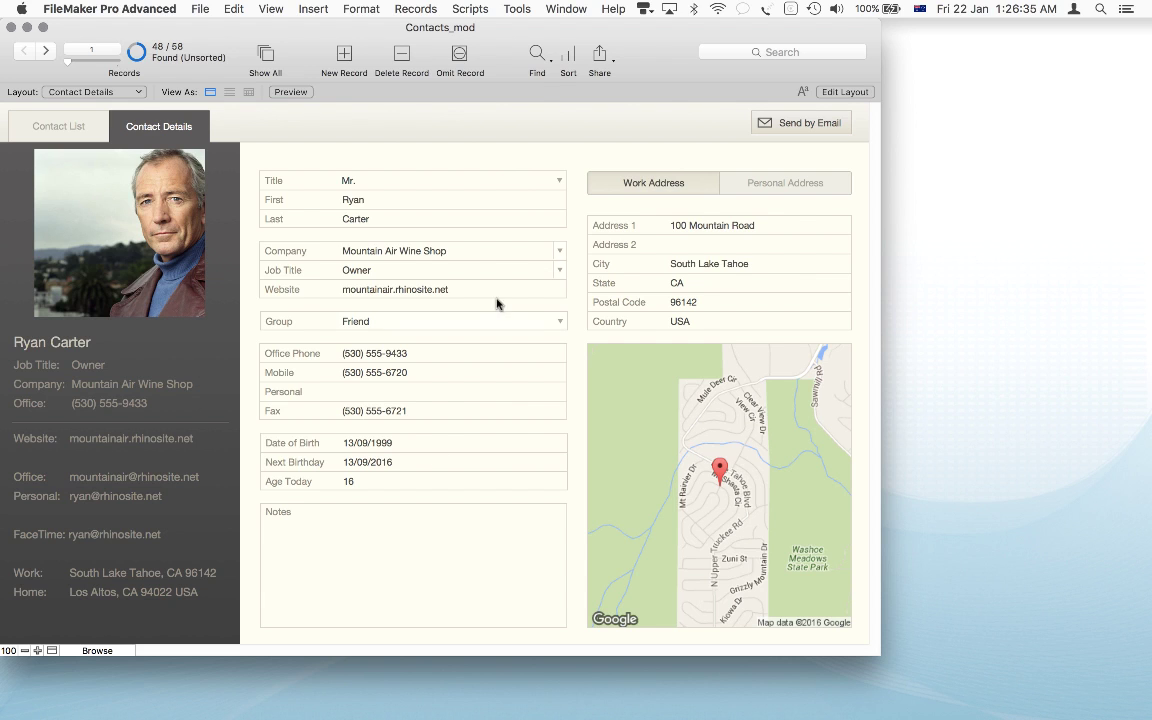
- Start another find request and display the list of available find operators
{"action": "left_click", "coordinate": [537, 58]}
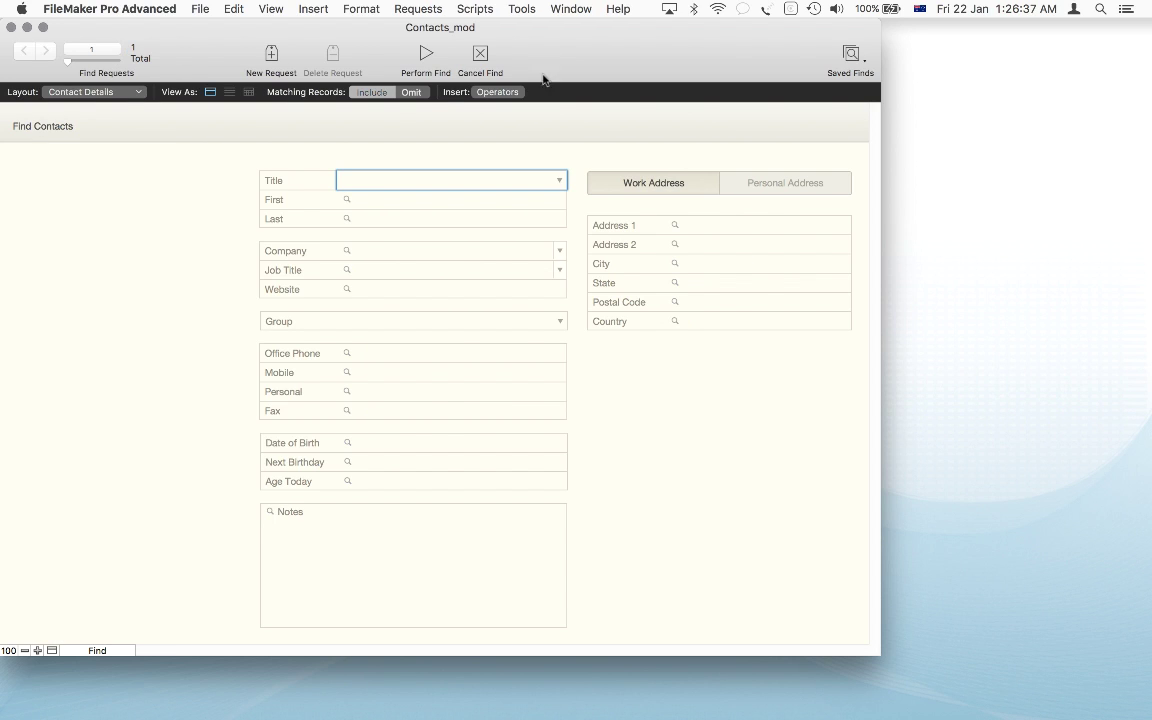
{"action": "left_click", "coordinate": [500, 92]}
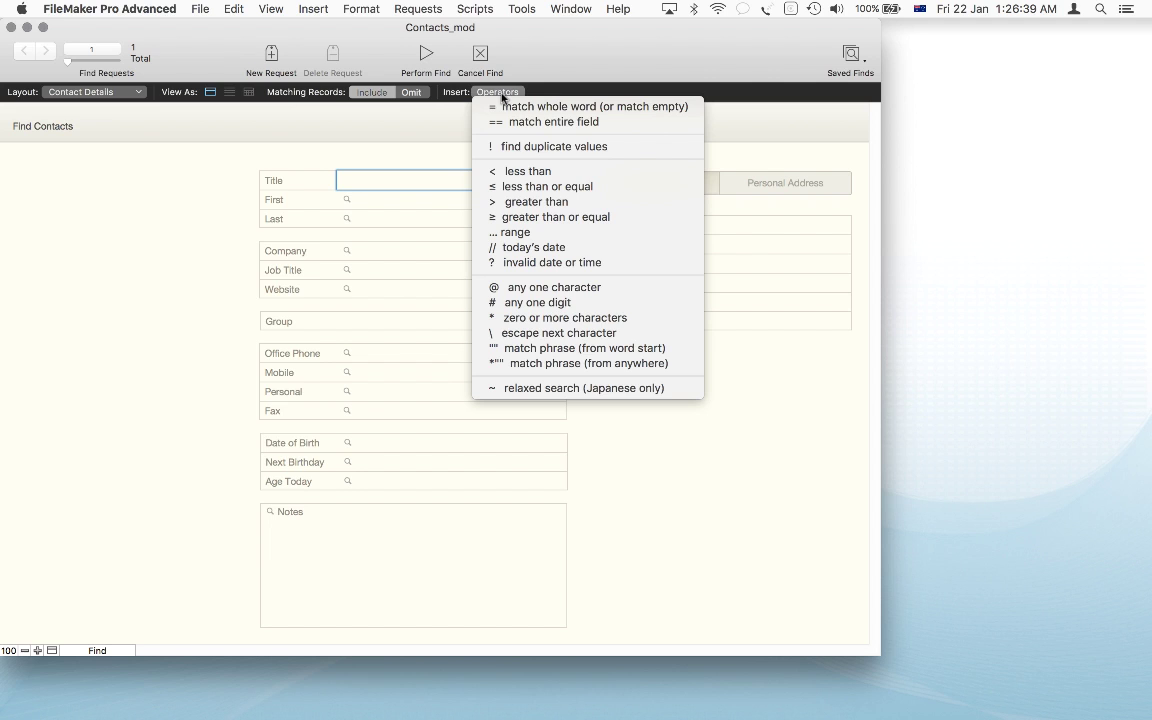